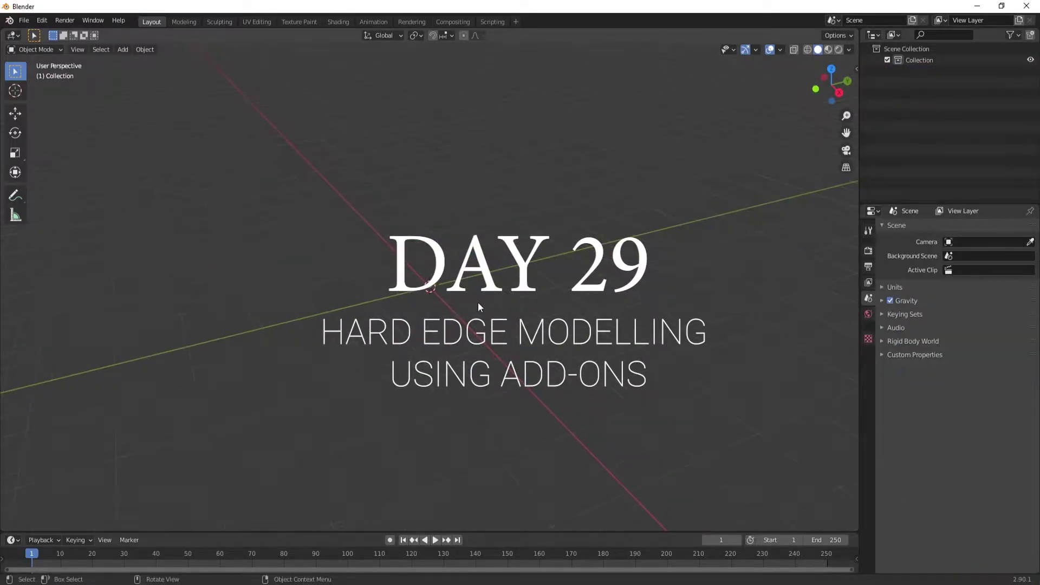
- Check the installed add-ons in Preferences and orbit the empty scene
left_click(42, 21)
left_click(77, 179)
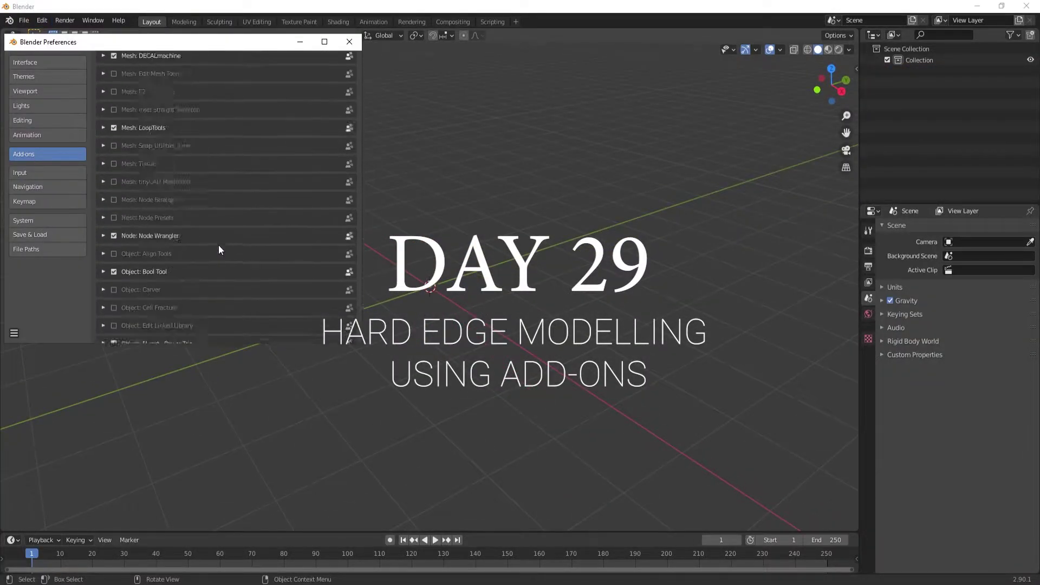
mouse_move(396, 211)
middle_mouse_down()
mouse_move(413, 309)
mouse_move(360, 302)
mouse_move(457, 246)
middle_mouse_up()
left_click(123, 50)
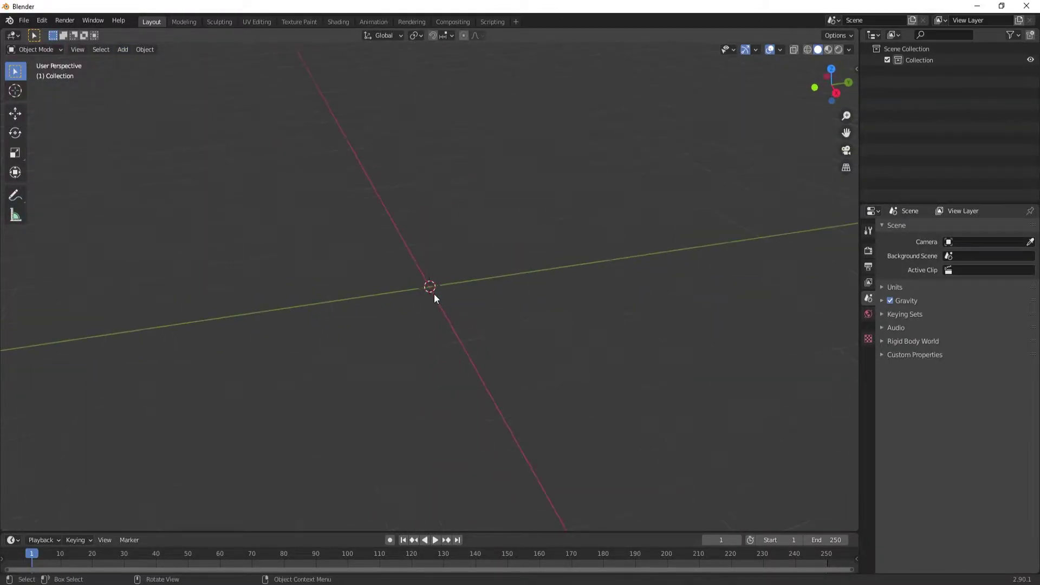
- Draw a Fluent rectangle at the origin and give it thickness to form a box
key("f")
left_click(511, 294)
left_click_drag(431, 288, 496, 297)
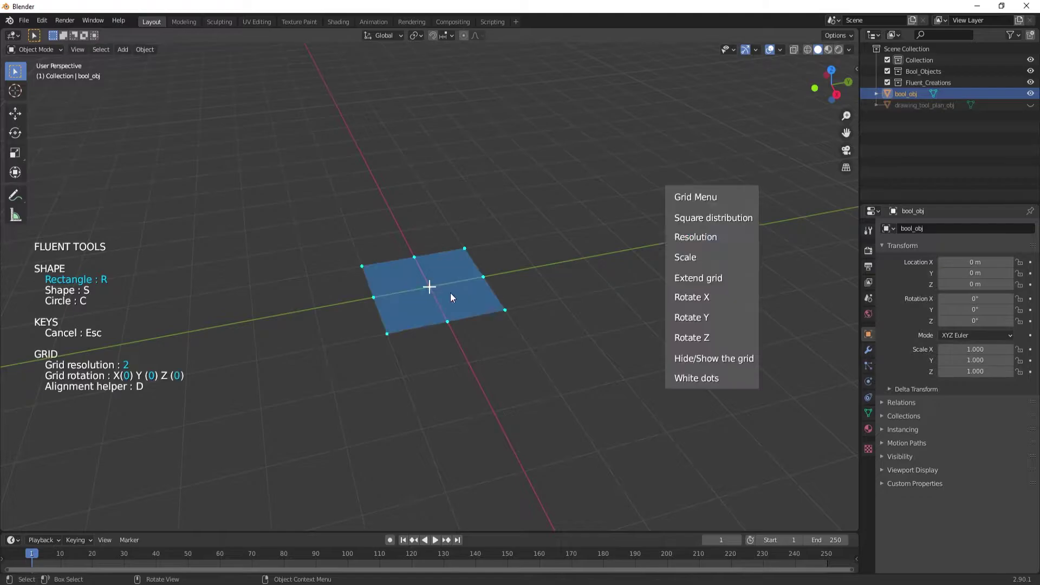
left_click(481, 193)
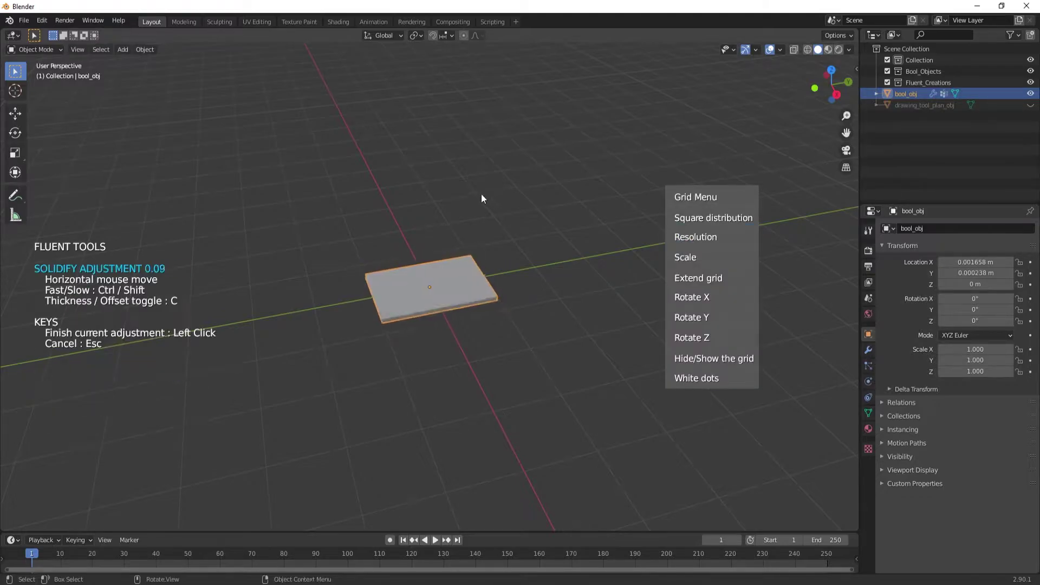
left_click(410, 102)
scroll(475, 279, "up", 3)
scroll(584, 297, "up", 3)
middle_click_drag(584, 297, 593, 243)
right_click(554, 228)
- Bevel the box's edges round and slice a lid off along a horizontal seam
key("f")
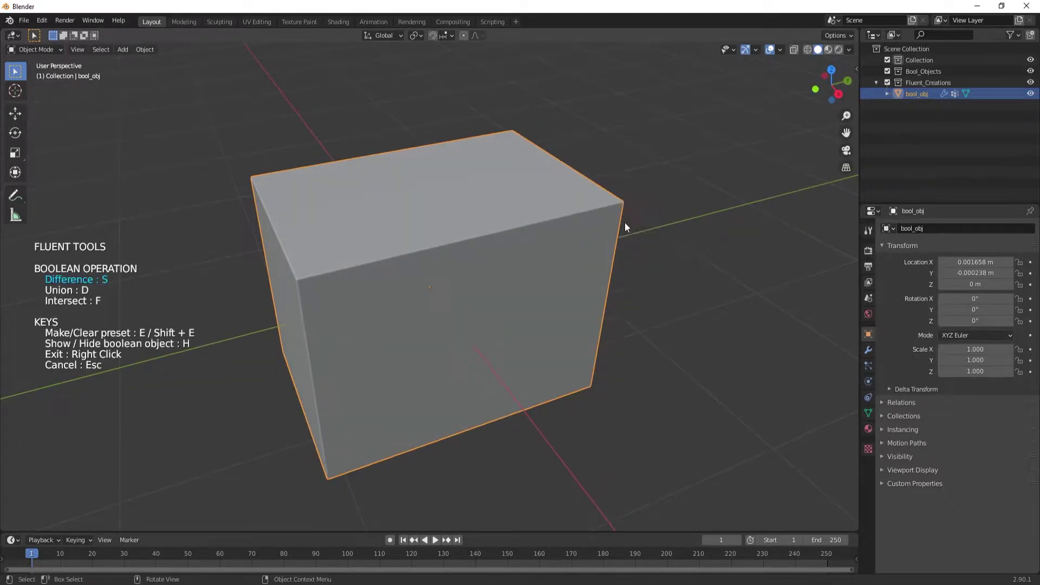
key("b")
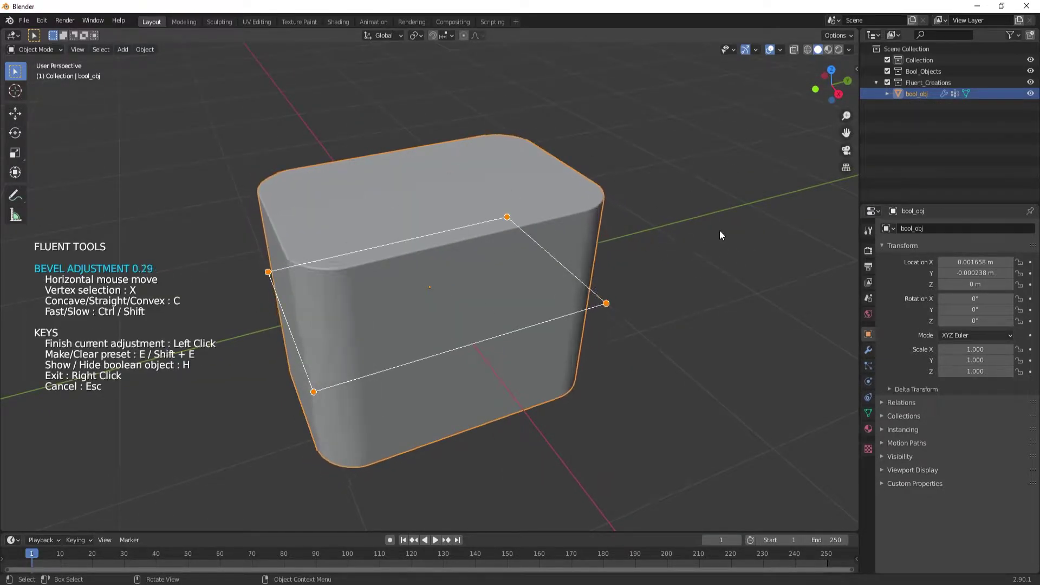
left_click(689, 271)
left_click(840, 85)
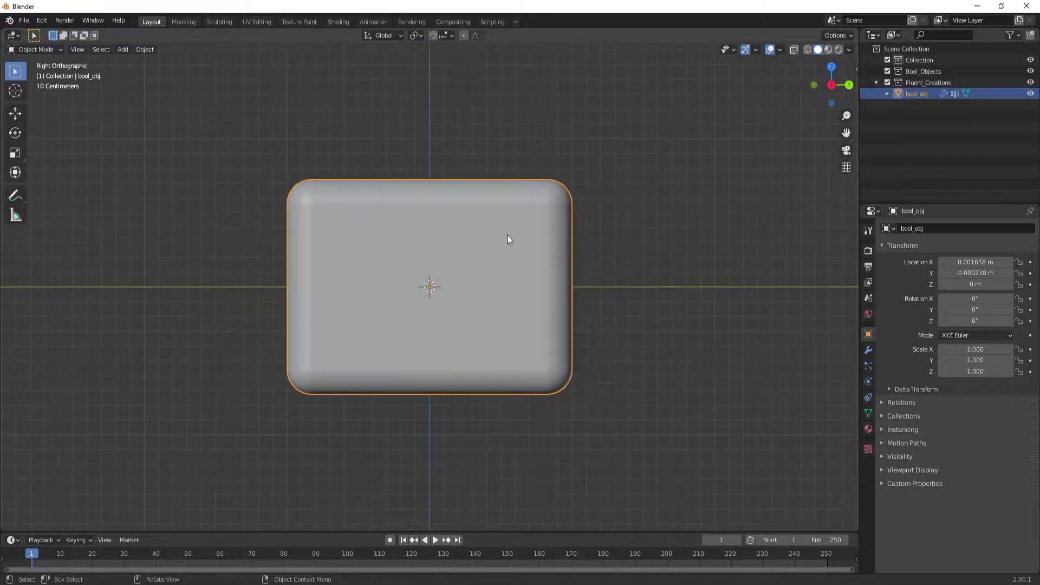
left_click_drag(218, 126, 645, 239)
middle_click_drag(645, 240, 410, 422)
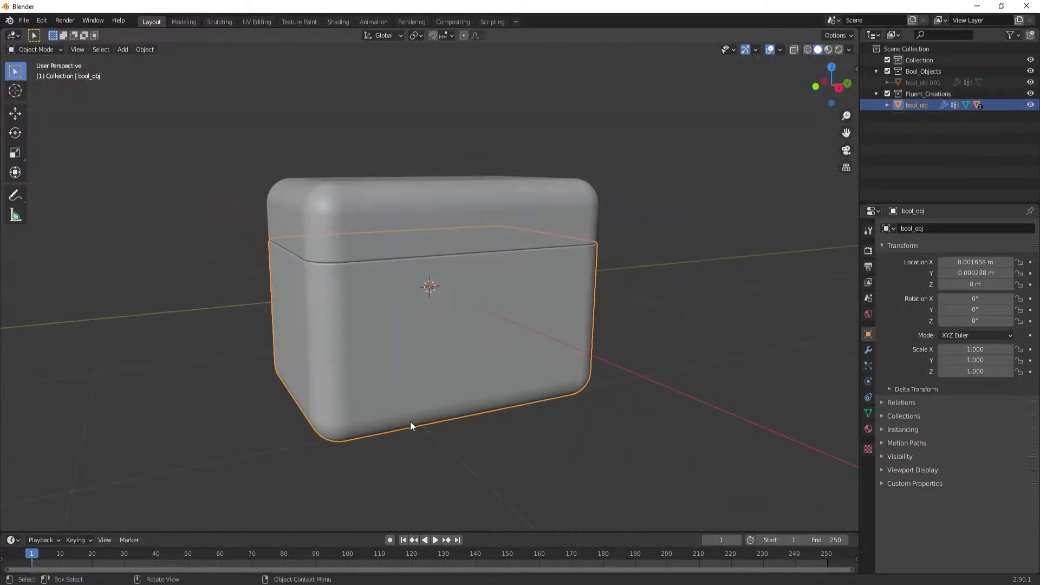
- Cut a thin vertical rectangular slot into the box's lower front
key("f")
left_click(378, 382)
right_click(481, 394)
left_click_drag(459, 329, 456, 470)
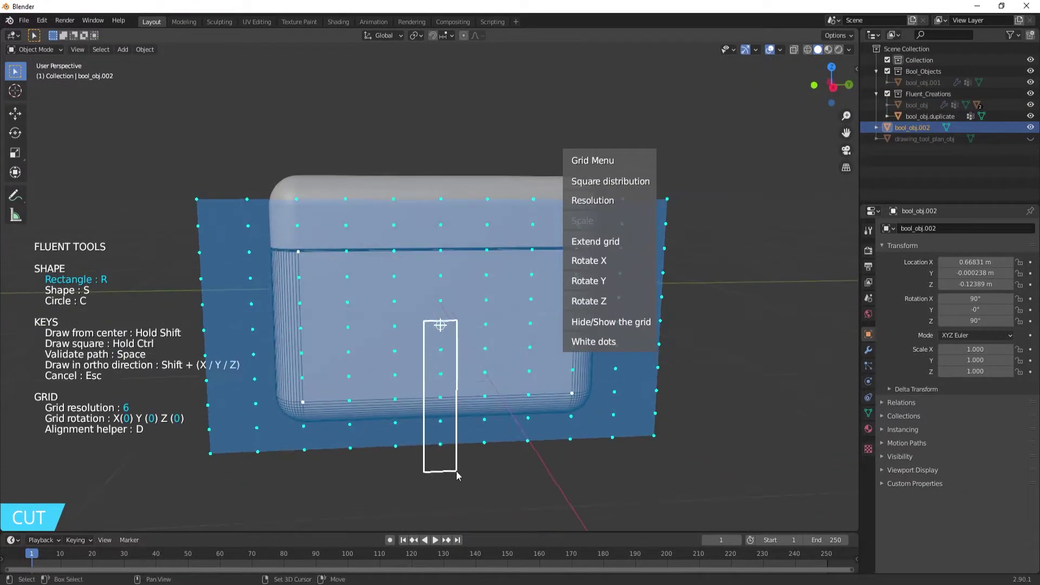
left_click(437, 453)
- Array the slot along the X axis into a row of six
left_click(547, 419)
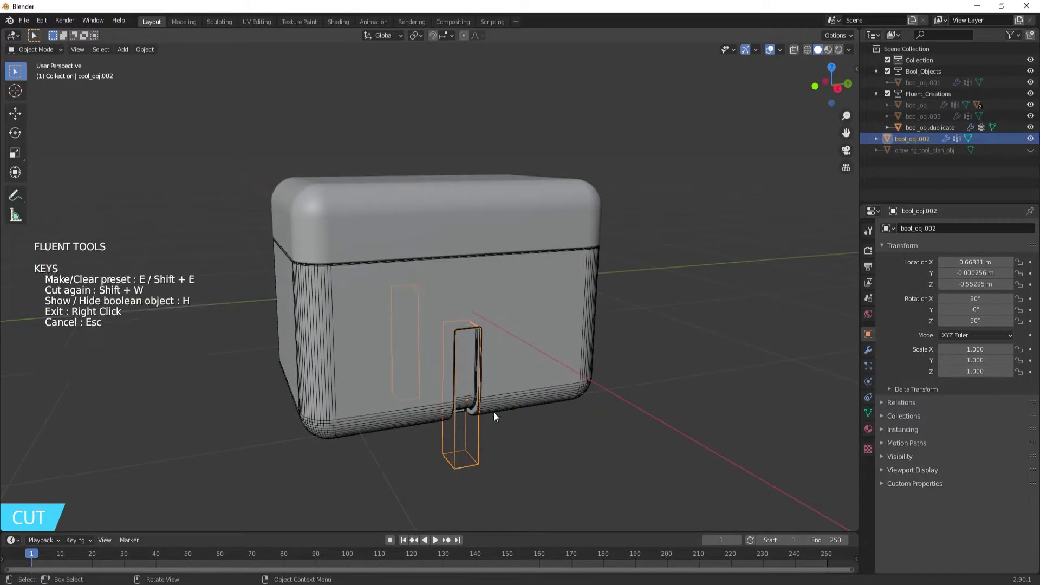
key("x")
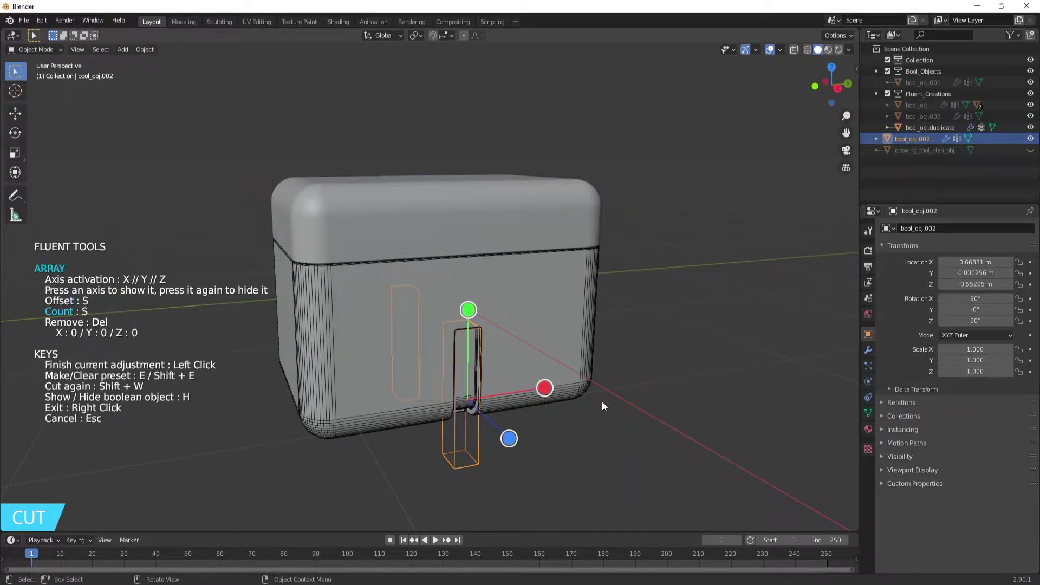
right_click(831, 339)
mouse_move(830, 339)
middle_mouse_down()
mouse_move(478, 391)
mouse_move(737, 258)
middle_mouse_up()
scroll(284, 250, "up", 5)
middle_click_drag(284, 251, 439, 332)
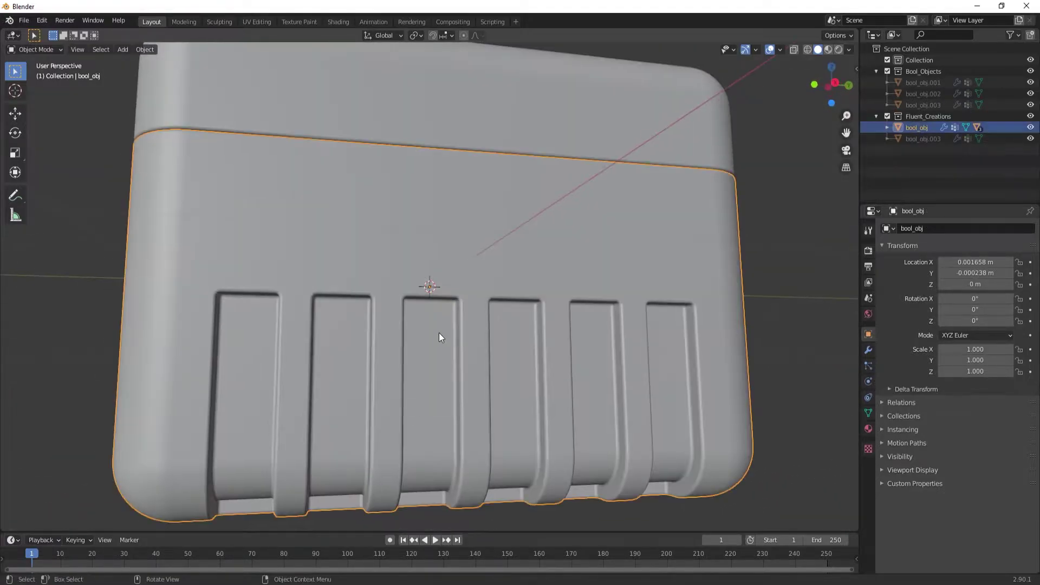
- Set the slot cut's boolean to Difference and add a bevel
key("f")
right_click(430, 330)
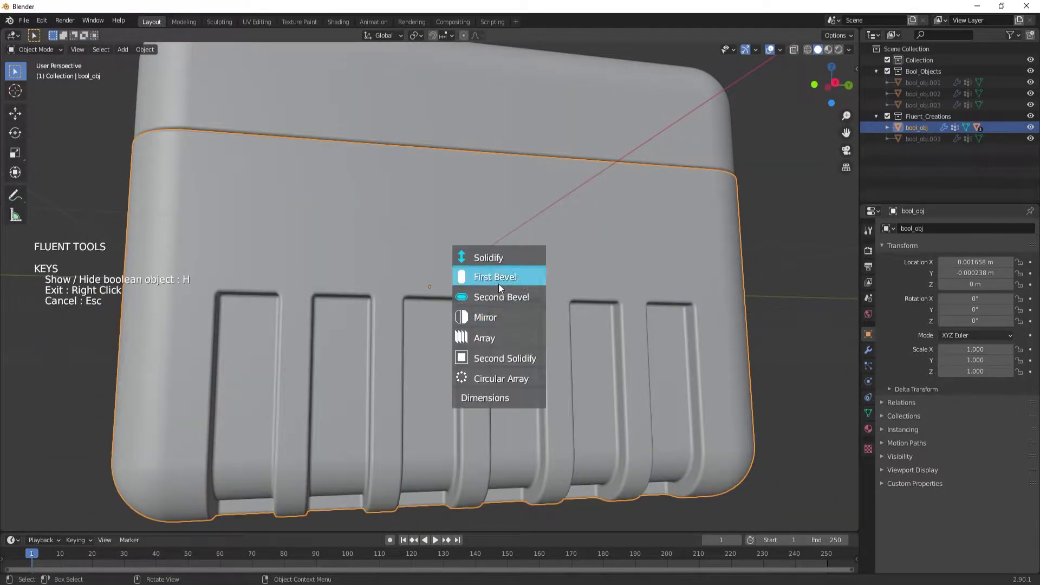
middle_click_drag(453, 344, 316, 341)
key("s")
left_click(365, 401)
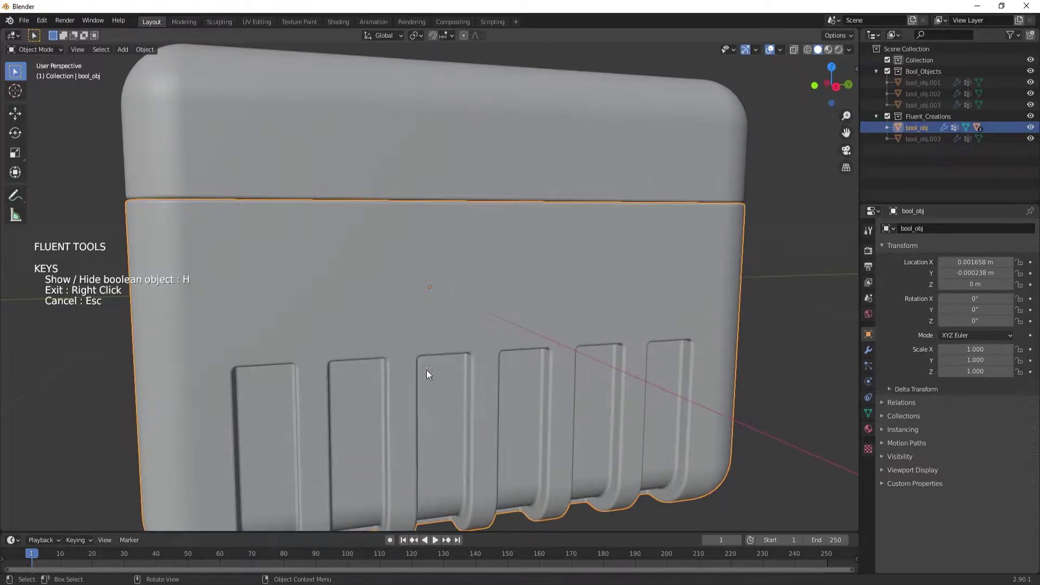
right_click(752, 315)
- Undo the row of slots and reselect the main box
key("ctrl+z")
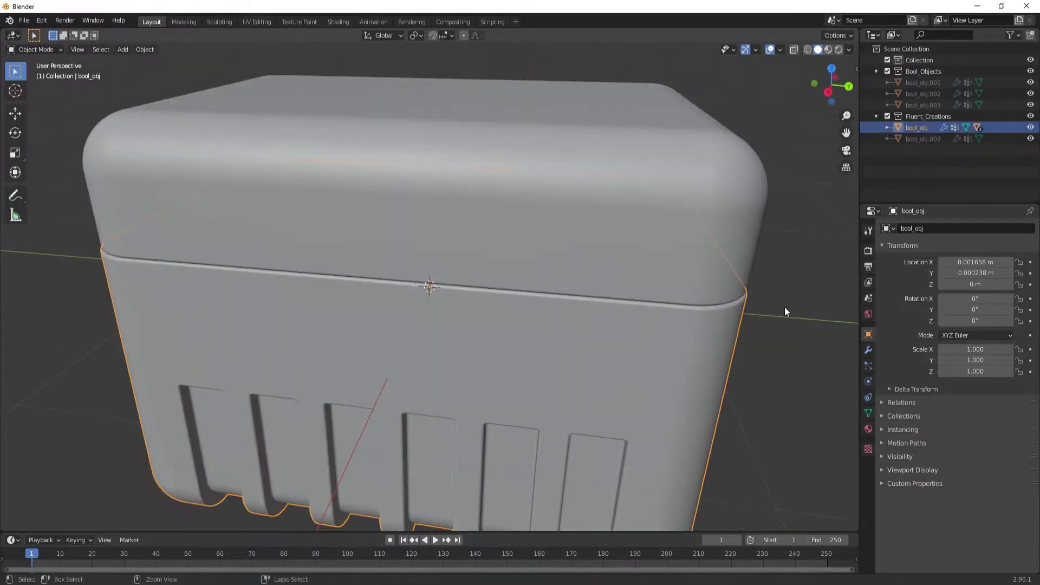
scroll(784, 309, "down", 3)
key("ctrl+z")
- Cut a rectangular slot into the box side, rounded with a Second Bevel
key("f")
left_click(391, 338)
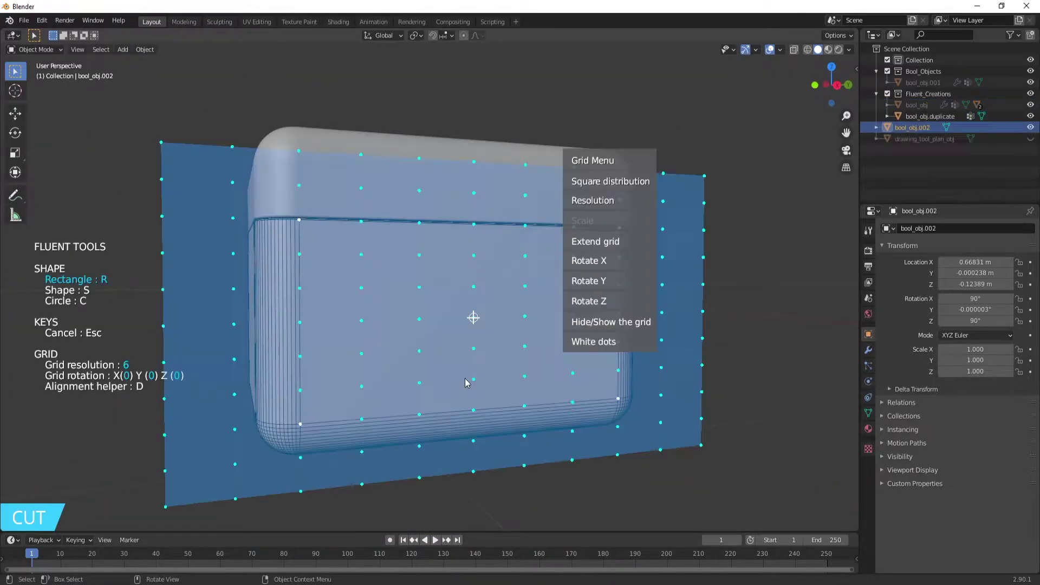
left_click_drag(450, 288, 495, 467)
left_click(495, 467)
left_click(537, 297)
left_click(479, 379)
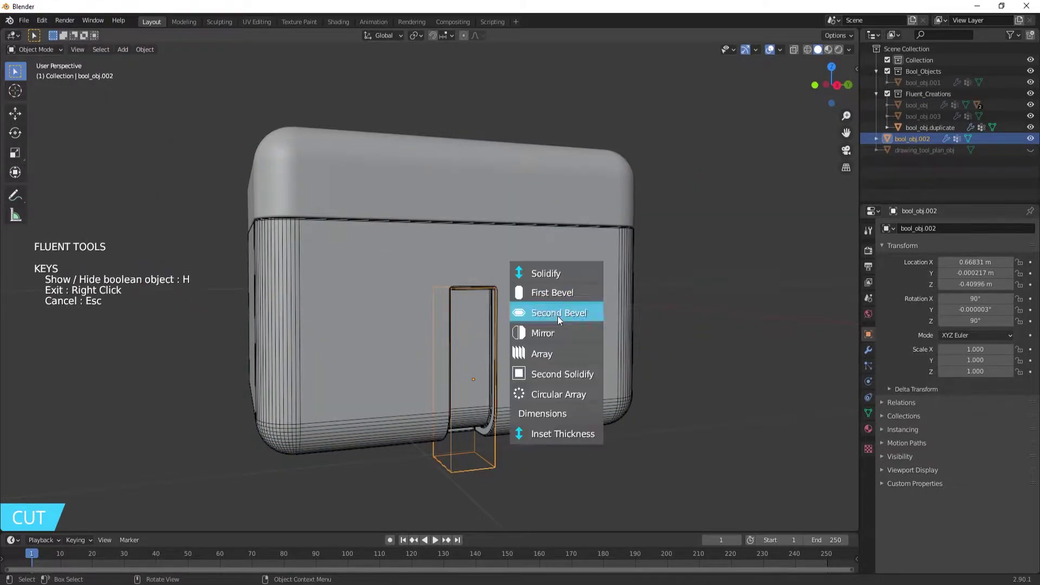
left_click(557, 317)
left_click(506, 417)
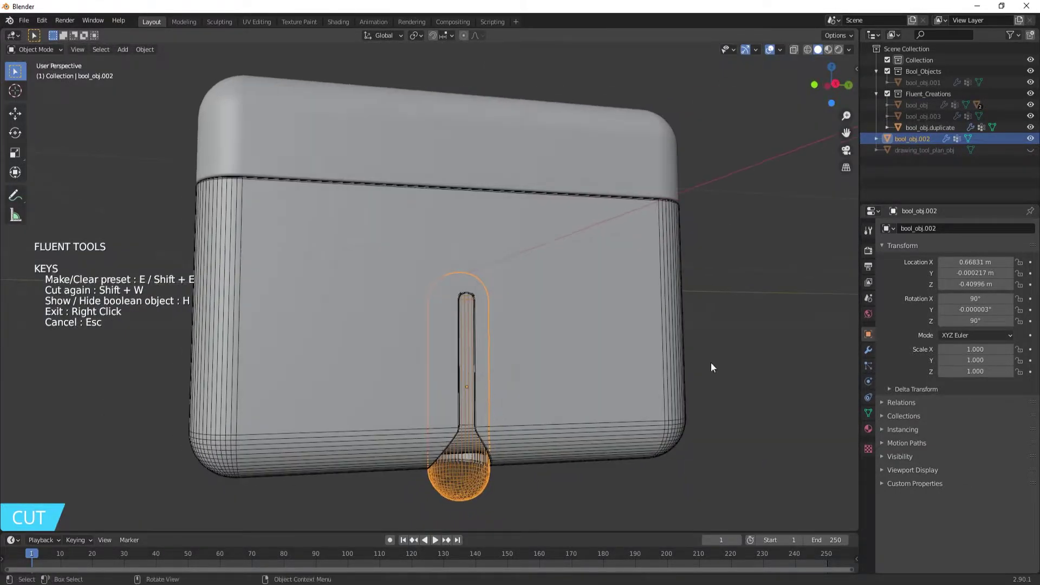
right_click(489, 372)
- Try another rectangle cut and exit the cut tool
key("f")
right_click(497, 385)
left_click(495, 407)
left_click(514, 511)
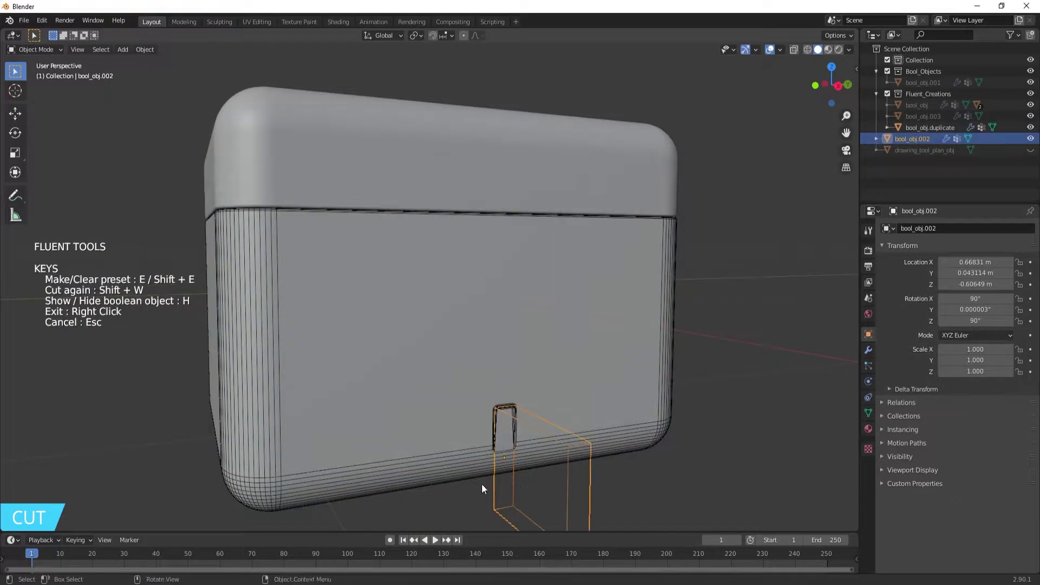
right_click(483, 483)
- Cut a larger slot, round it with First Bevel and mirror it
key("f")
right_click(485, 399)
left_click(495, 406)
left_click(516, 506)
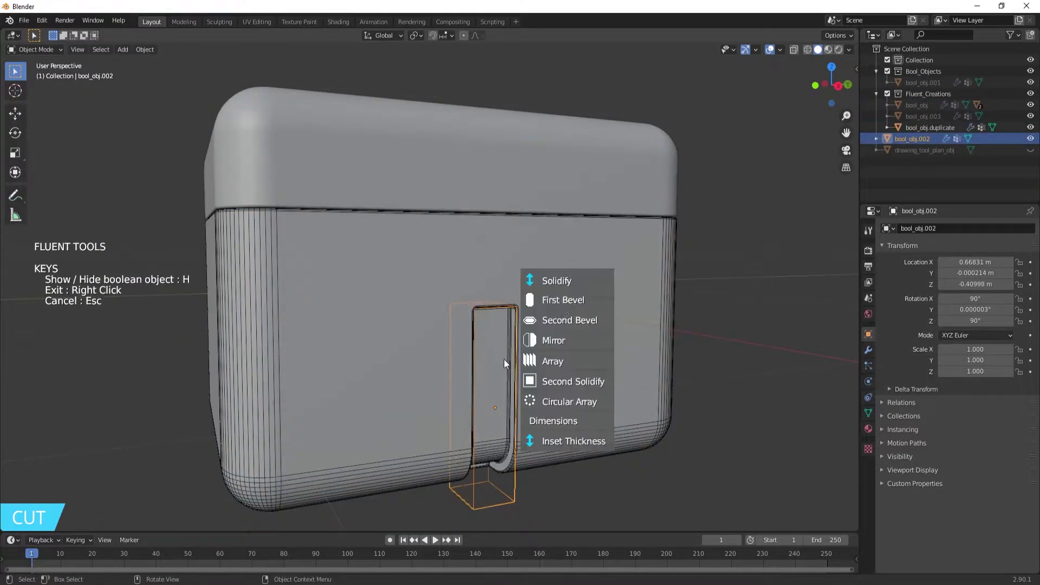
left_click(566, 300)
left_click(584, 320)
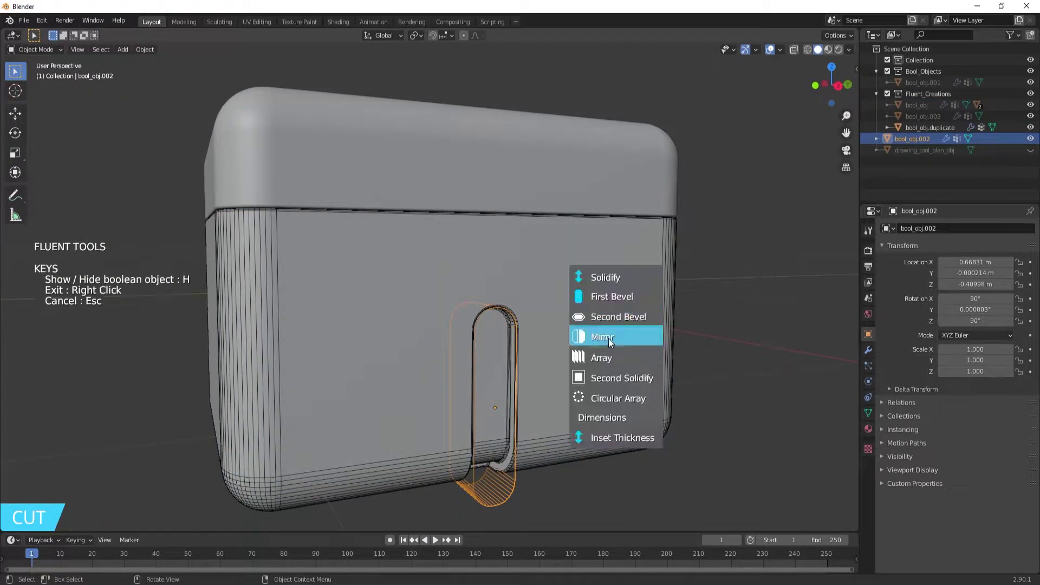
left_click(596, 336)
- Set the slot cutter's Second Solidify thickness
key("x")
left_click(650, 392)
left_click(628, 411)
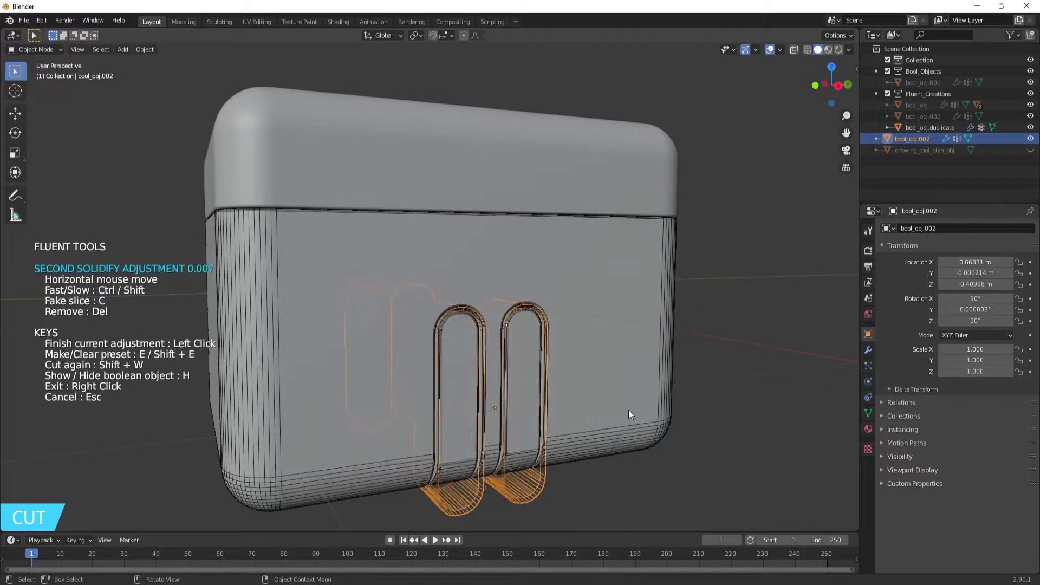
left_click(601, 411)
- Array the rounded slot along X with a count of 4
left_click(388, 409)
key("x")
left_click(327, 413)
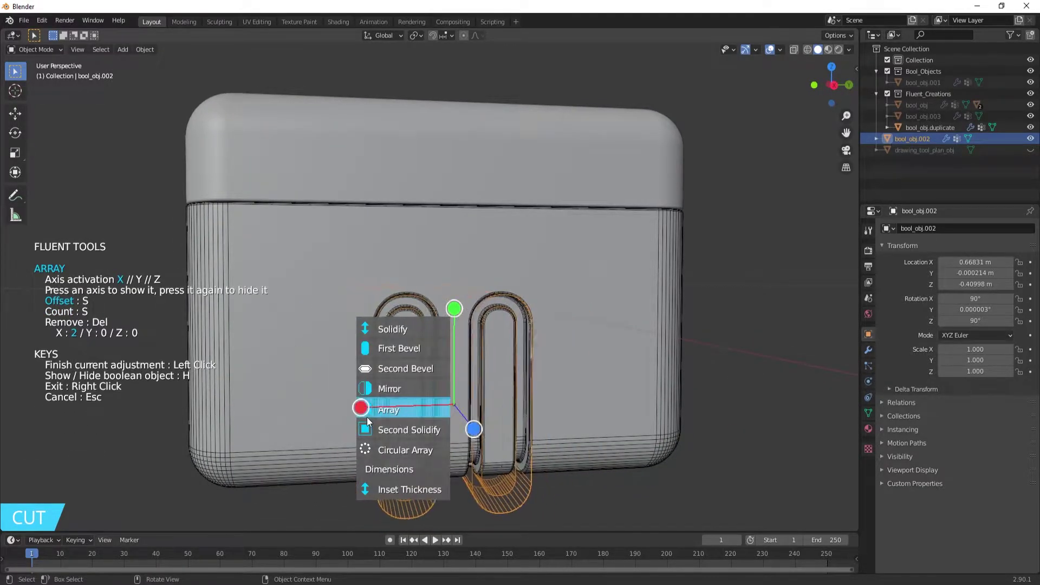
key("s")
left_click(429, 408)
mouse_move(429, 409)
middle_mouse_down()
mouse_move(498, 427)
mouse_move(430, 383)
mouse_move(404, 420)
mouse_move(540, 402)
mouse_move(346, 343)
middle_mouse_up()
scroll(404, 421, "down", 4)
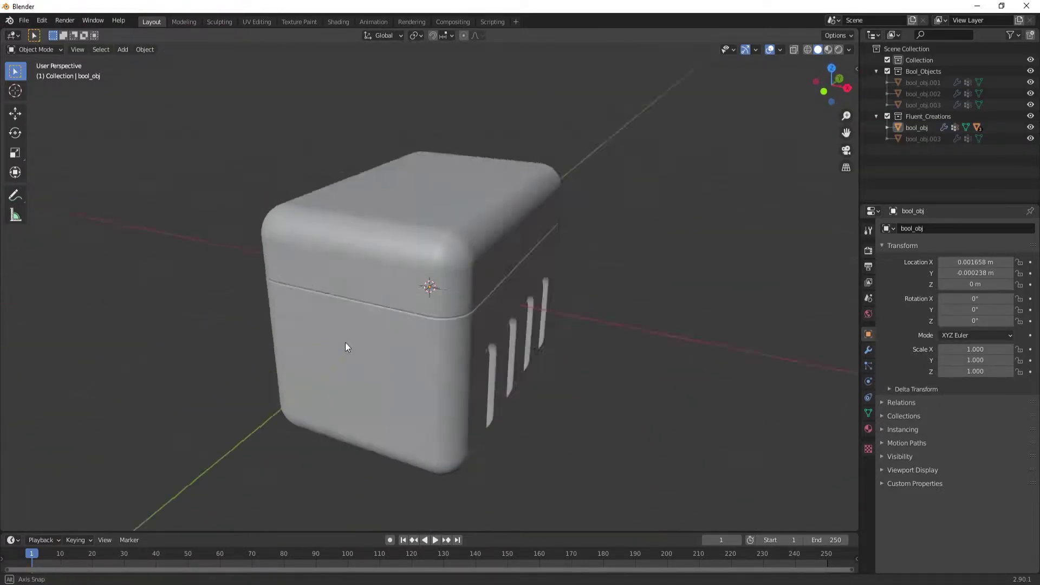
- Cut a rectangle into the front face and set its recess depth and bevel
key("f")
left_click(338, 346)
right_click(338, 346)
left_click(293, 289)
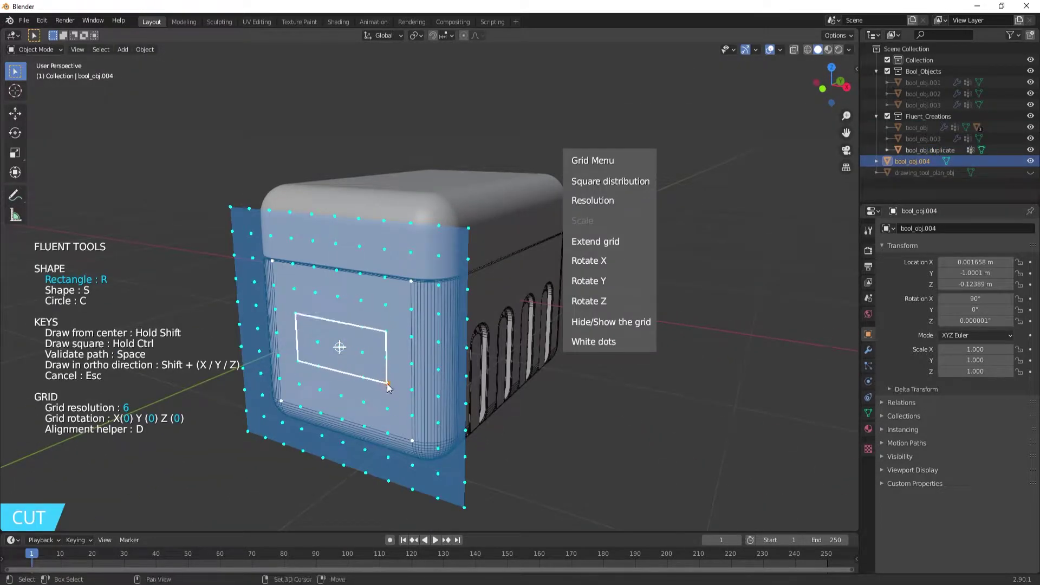
left_click(388, 405)
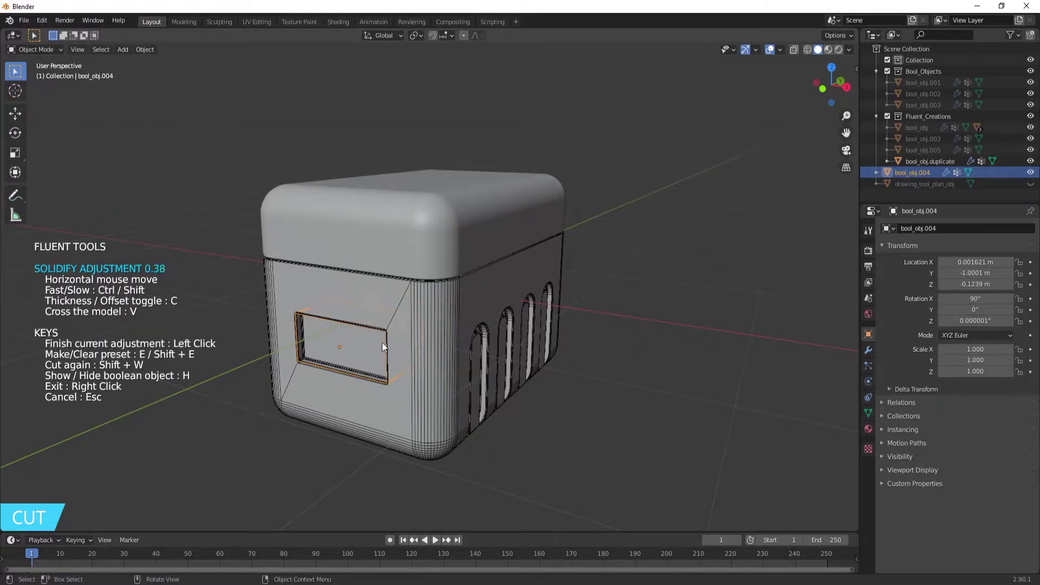
left_click(382, 342)
scroll(412, 380, "up", 3)
left_click(435, 411)
scroll(428, 397, "up", 5)
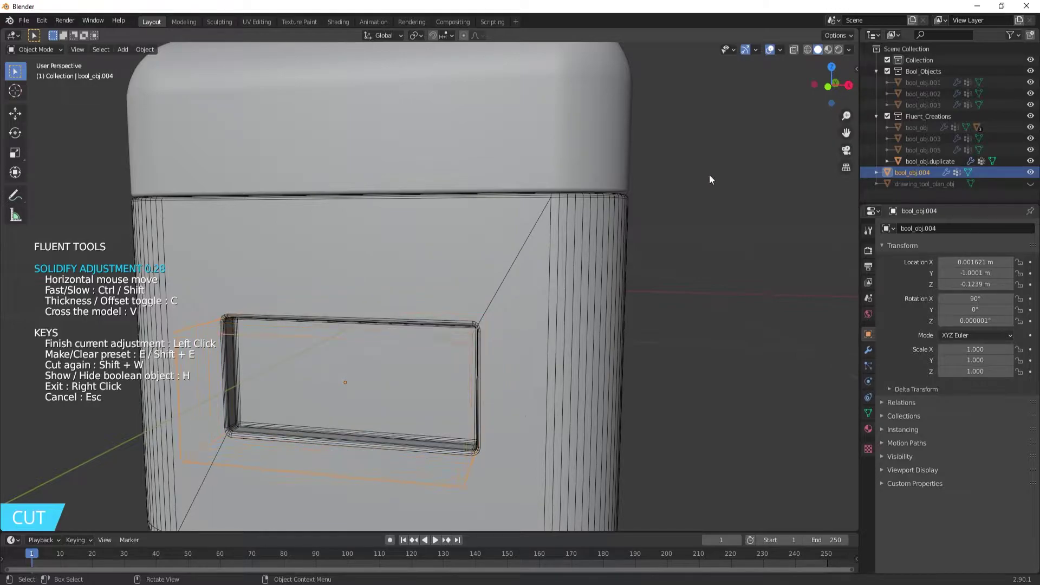
left_click(690, 206)
- Give the window recess an Inset Thickness inner wall
middle_click_drag(690, 206, 322, 369)
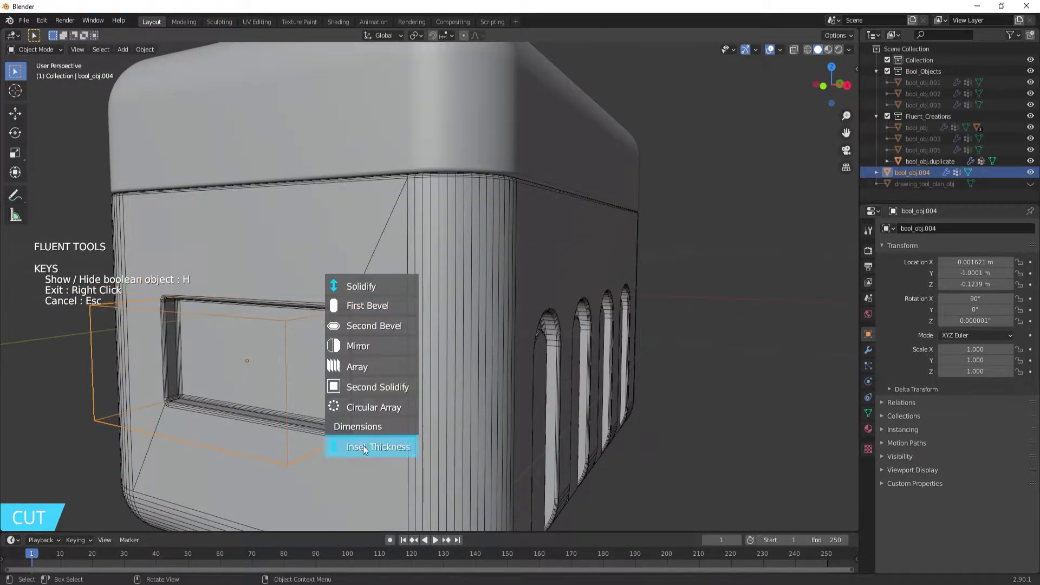
left_click(364, 446)
left_click(292, 378)
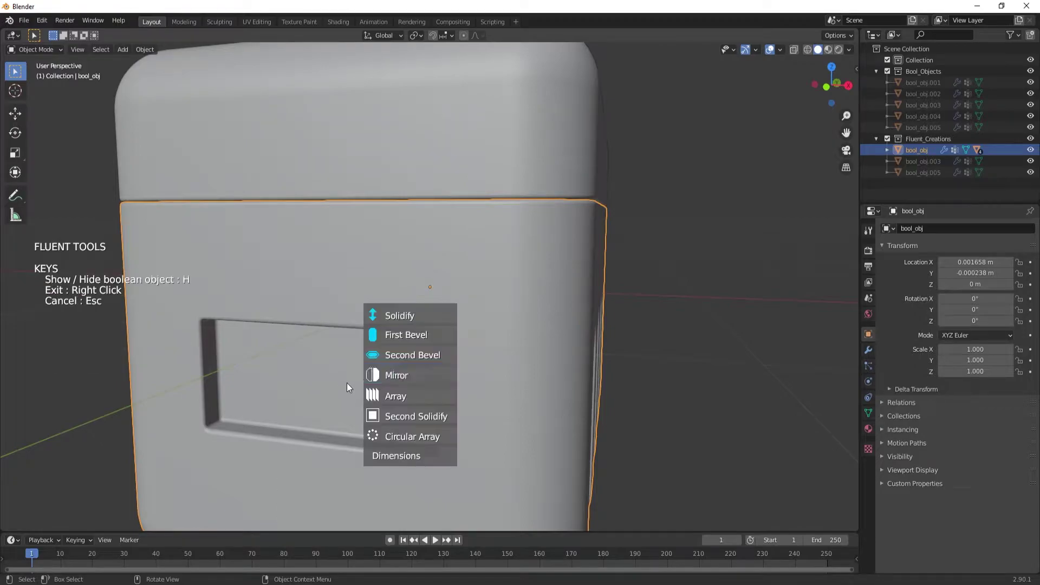
- Reselect the main box and finish the previous boolean operation
left_click(388, 385)
left_click(426, 376)
middle_click_drag(427, 376, 98, 443)
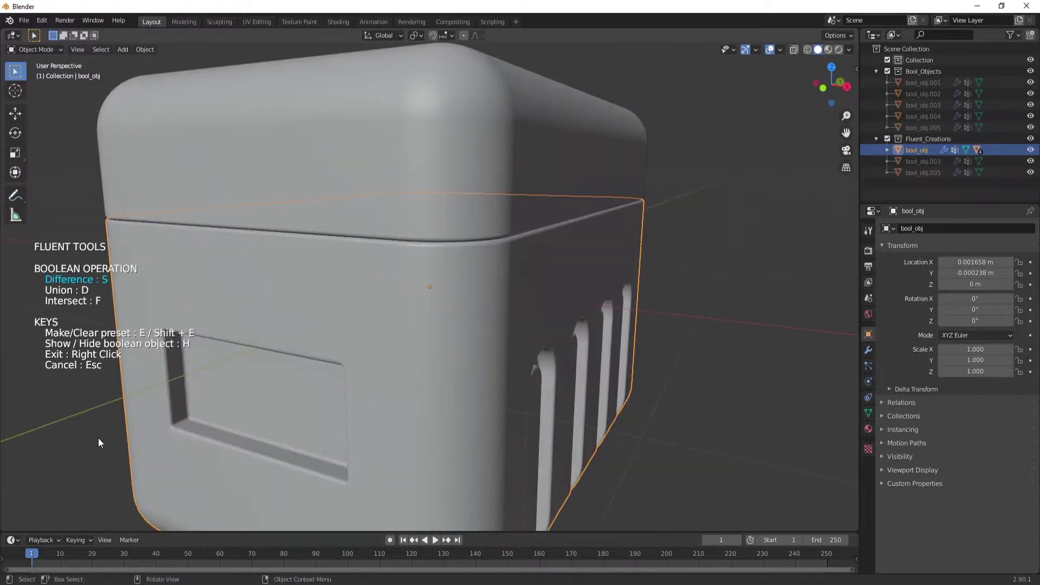
right_click(93, 424)
scroll(163, 421, "down", 3)
- Cut a rectangle into the front face with set depth and an array
key("f")
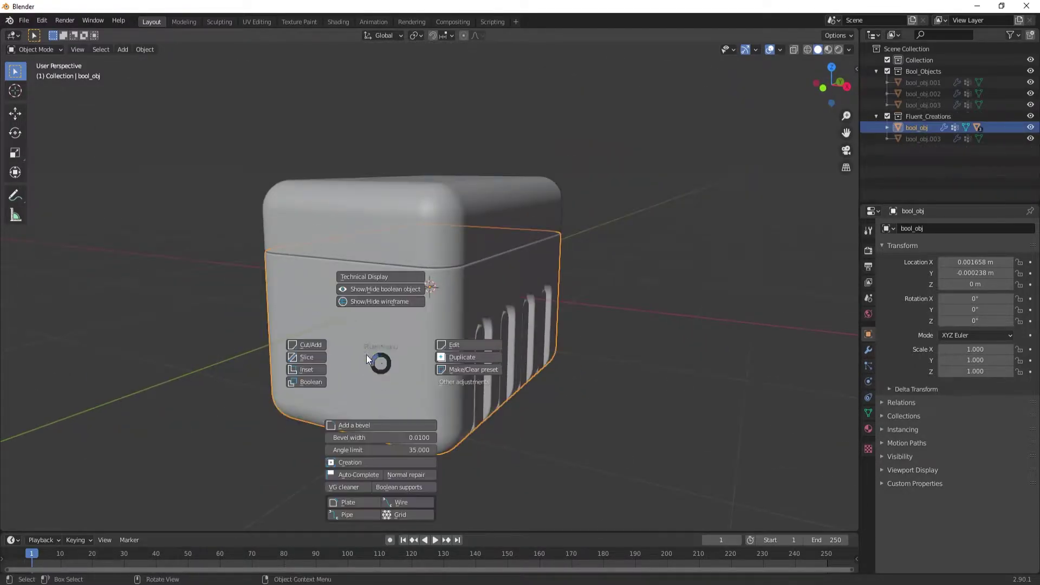
left_click(316, 372)
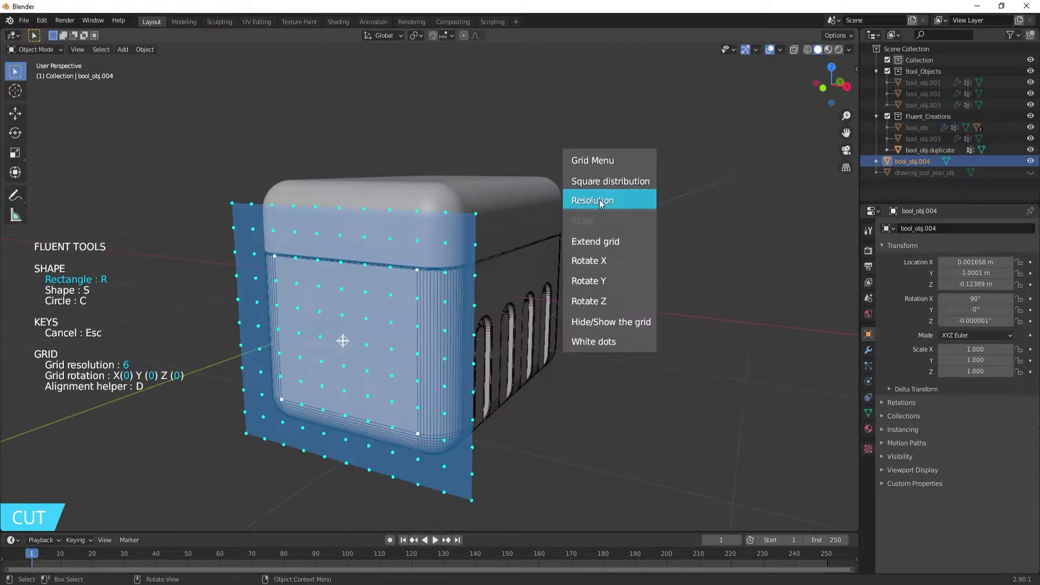
left_click(293, 296)
left_click(394, 388)
left_click(366, 372)
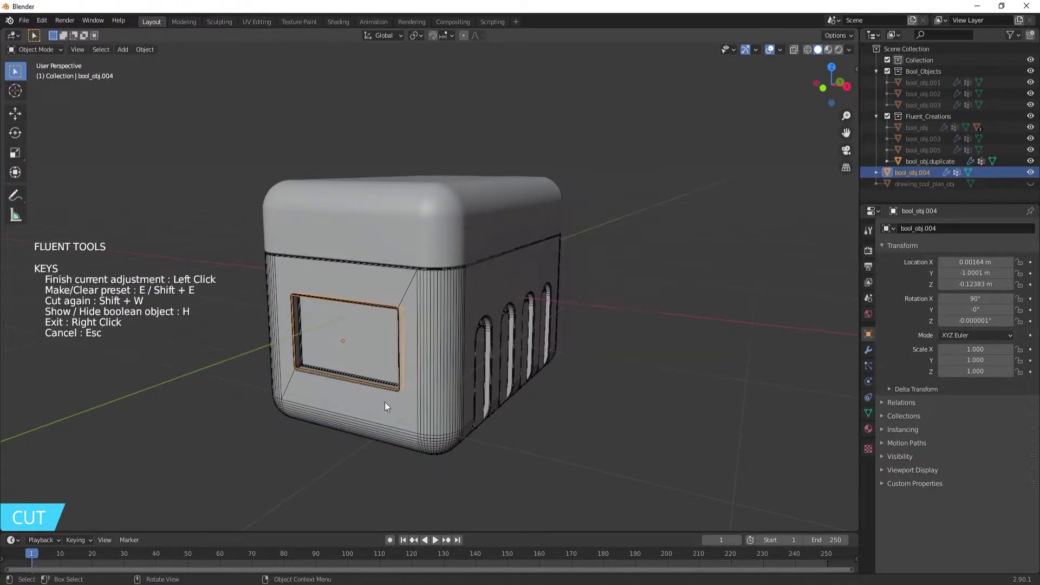
left_click(340, 341)
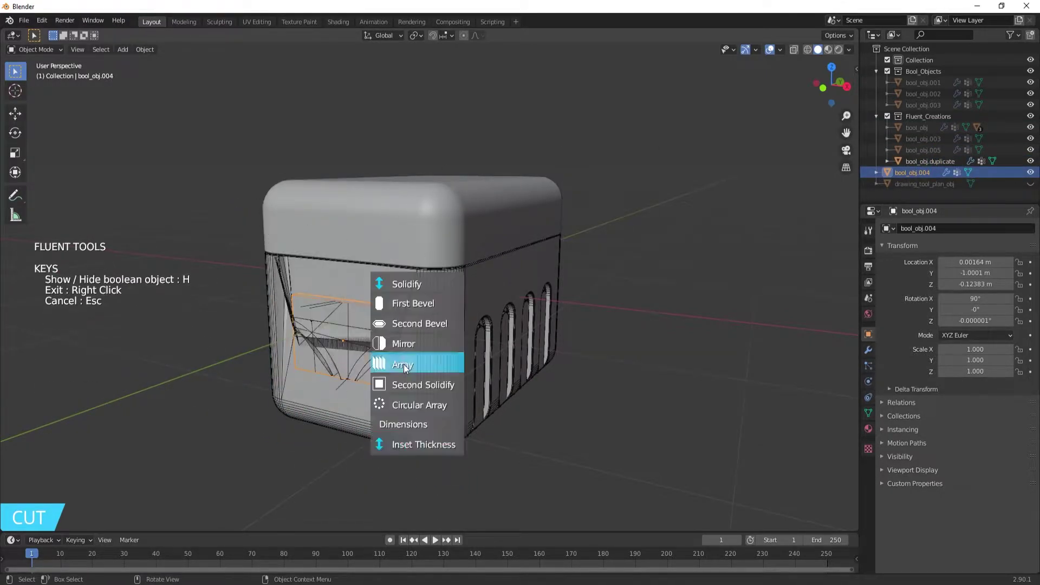
left_click(418, 364)
scroll(353, 372, "up", 4)
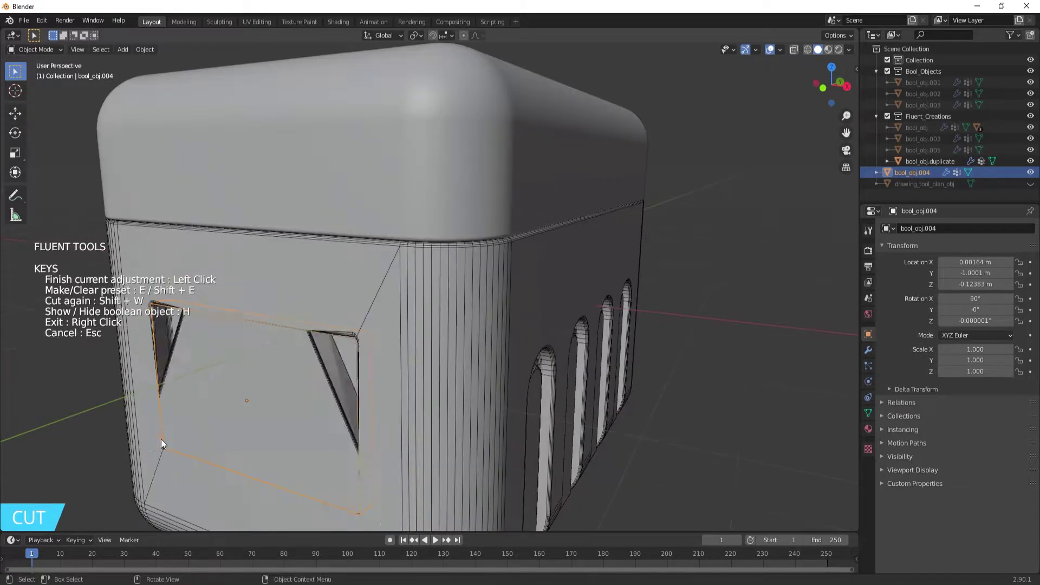
left_click(209, 402)
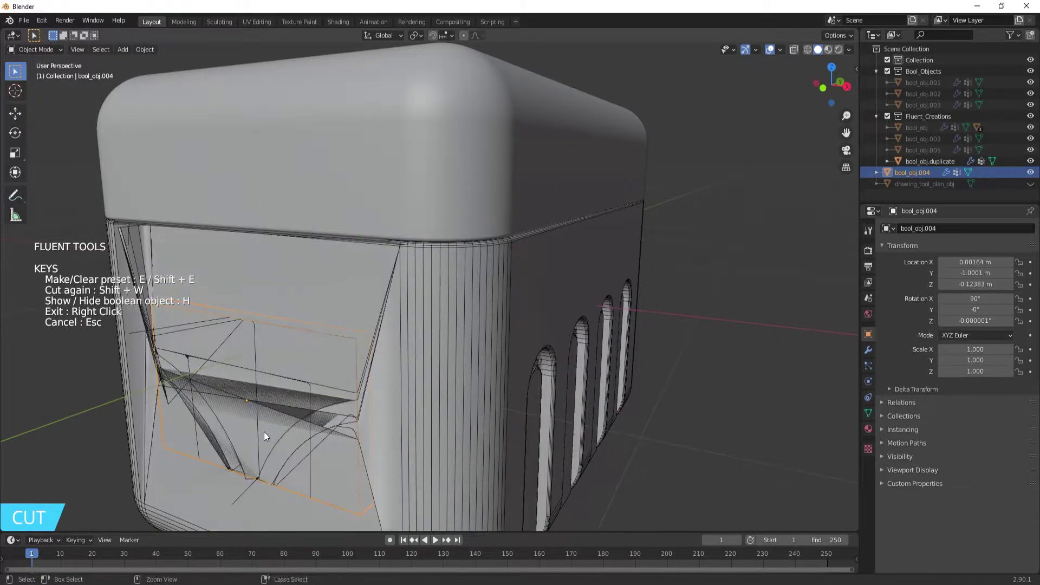
scroll(217, 412, "down", 4)
right_click(162, 391)
- Cut a rectangle in the front face centre with an inner frame
key("f")
right_click(294, 364)
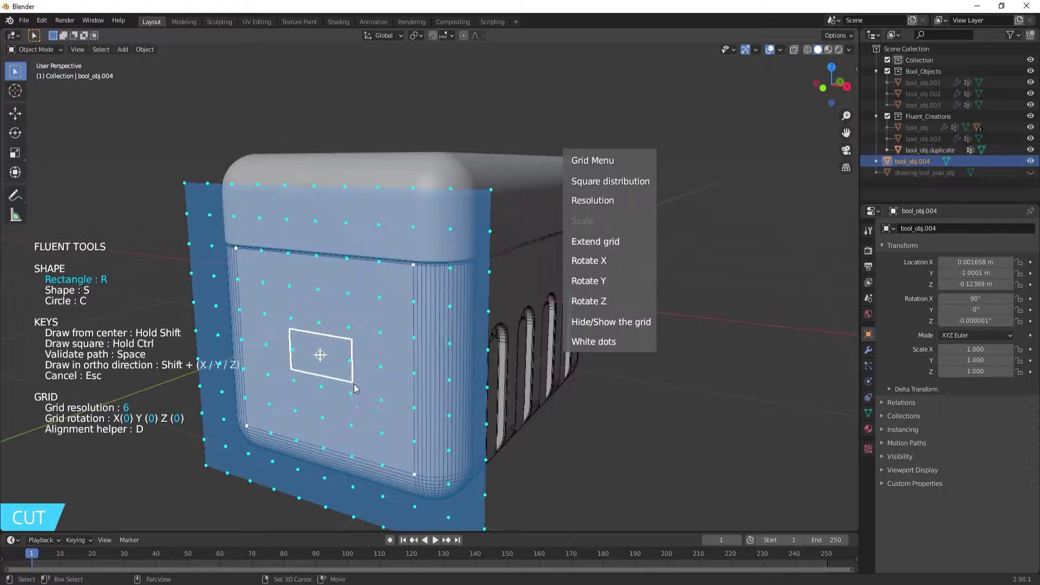
left_click_drag(304, 345, 374, 428)
left_click(374, 398)
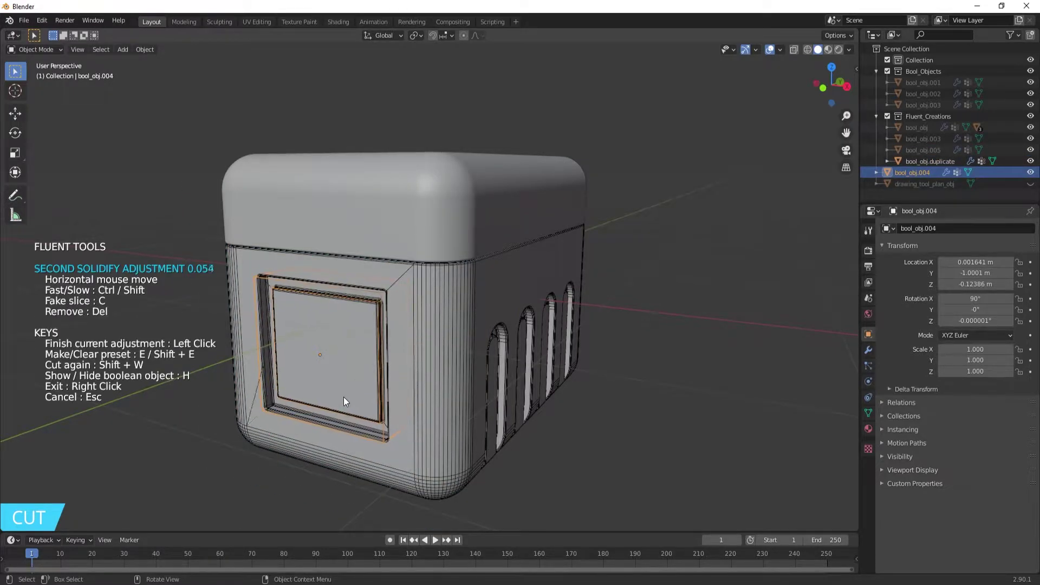
left_click(327, 404)
left_click(328, 424)
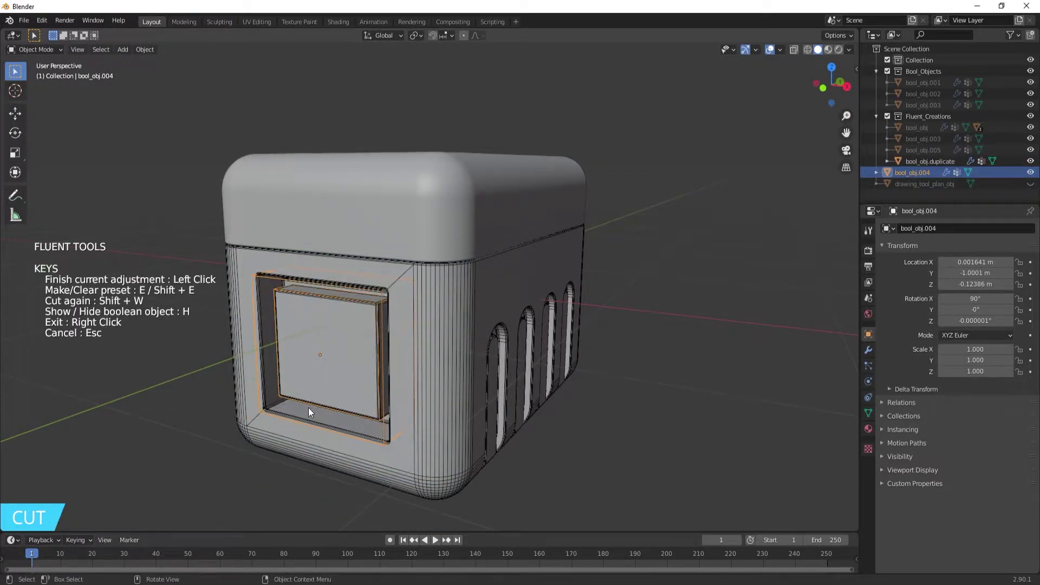
- Readjust the inner frame thickness with Second Solidify and exit the cut
scroll(309, 407, "up", 3)
left_click(344, 356)
left_click(345, 374)
scroll(303, 401, "down", 4)
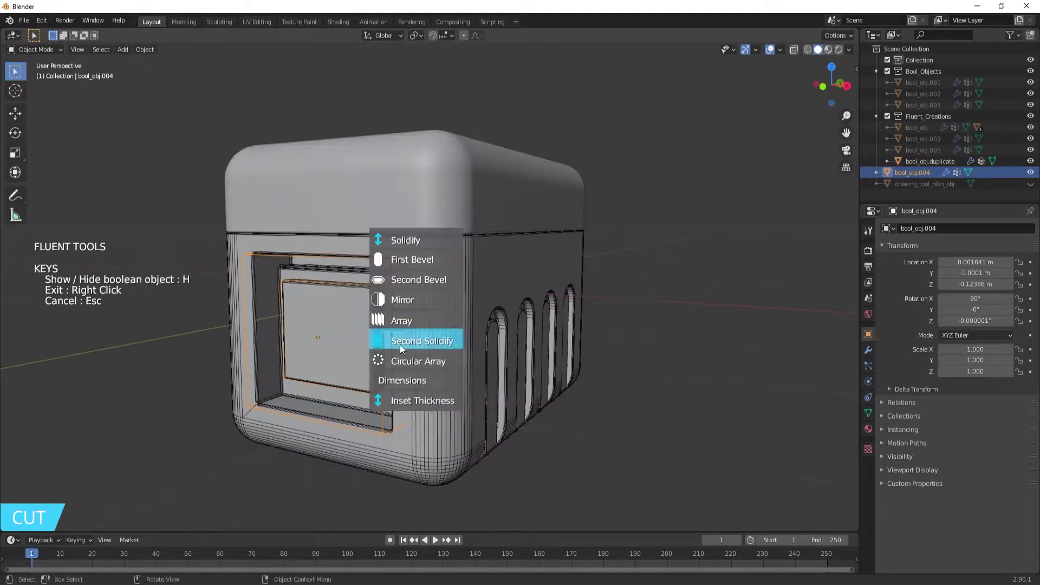
left_click(400, 345)
right_click(503, 405)
middle_click_drag(503, 405, 359, 386)
- Cut a larger front-face window with a rim thickness and mirror it
key("f")
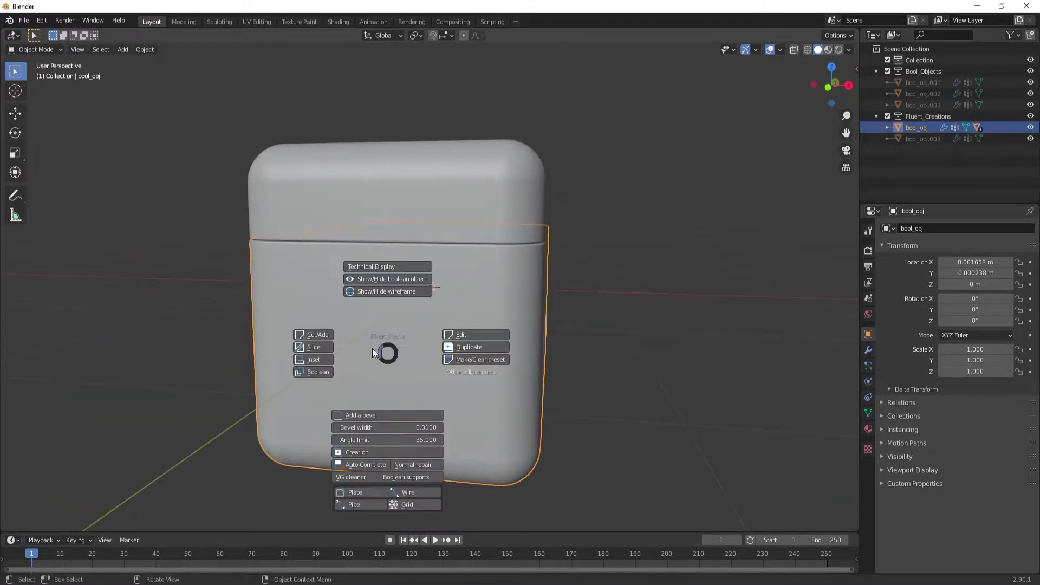
left_click(320, 358)
left_click(322, 287)
left_click(455, 426)
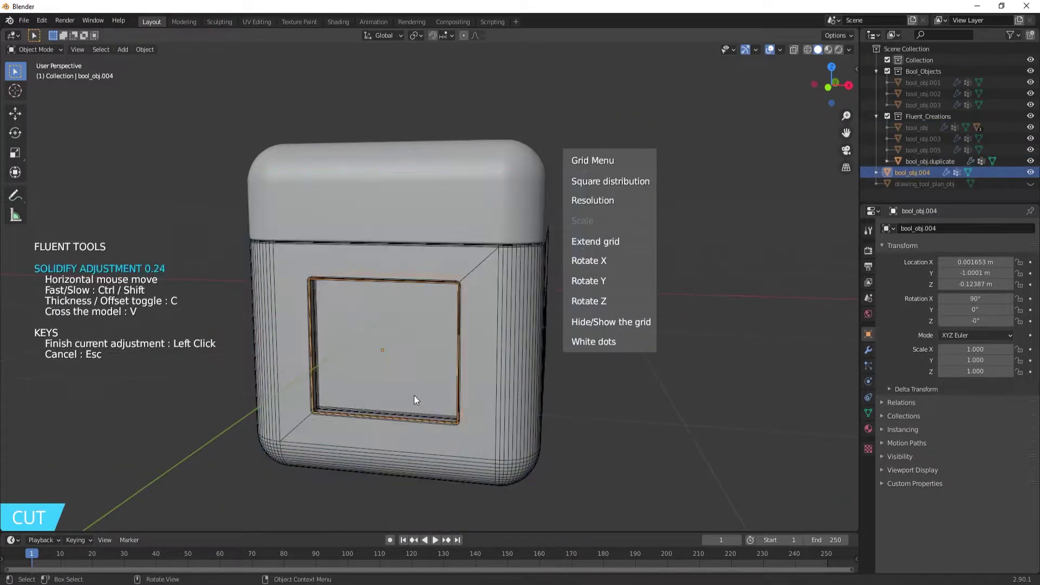
left_click(444, 416)
left_click(440, 334)
left_click(441, 391)
scroll(320, 385, "up", 3)
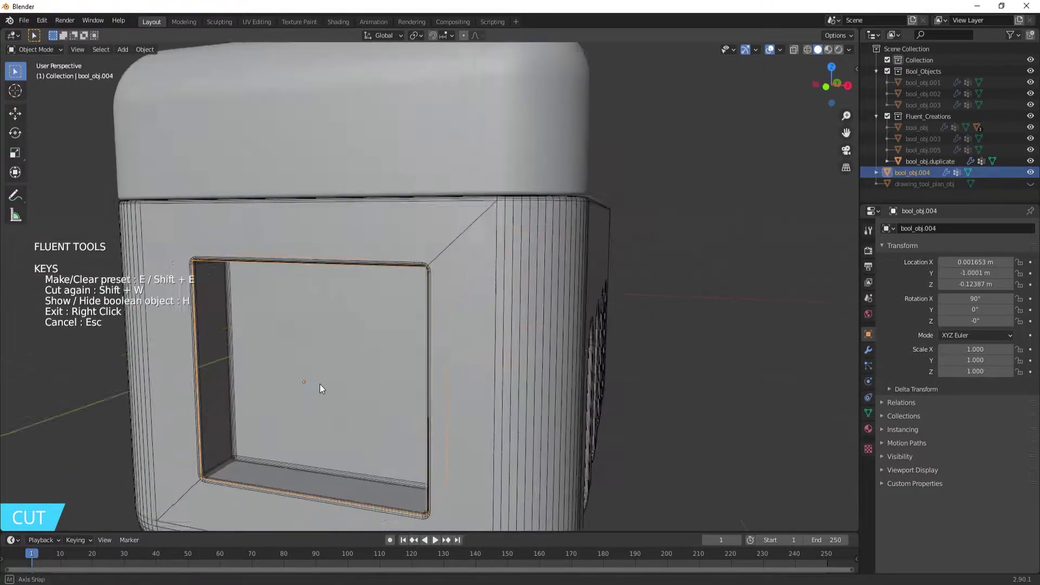
mouse_move(320, 384)
middle_mouse_down()
mouse_move(387, 395)
mouse_move(232, 340)
middle_mouse_up()
- Apply the previous cut, then place a Fluent circle cut on the window recess's inner side wall
right_click(124, 392)
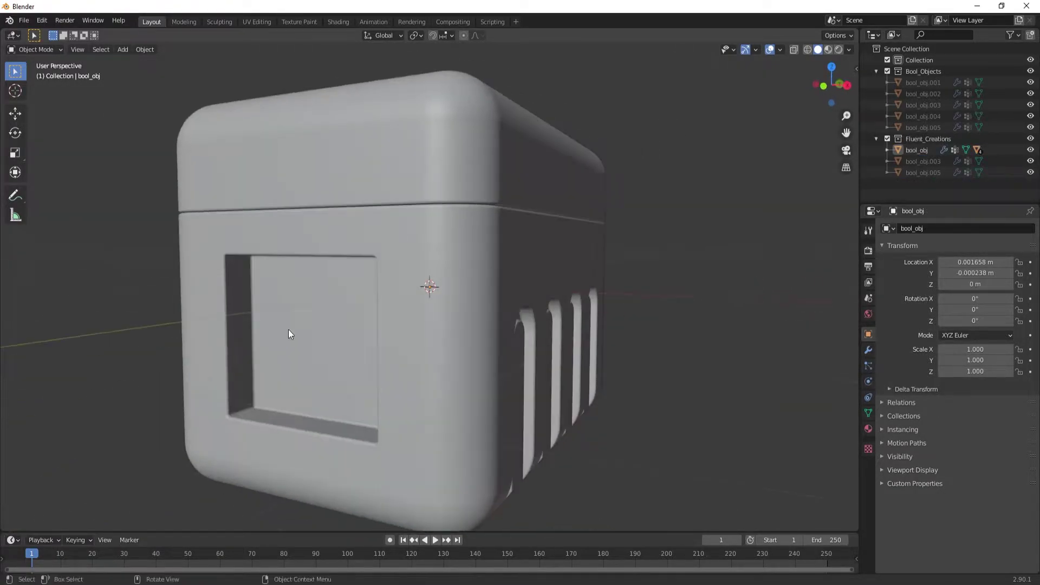
left_click(240, 334)
key("f")
left_click(190, 332)
right_click(237, 337)
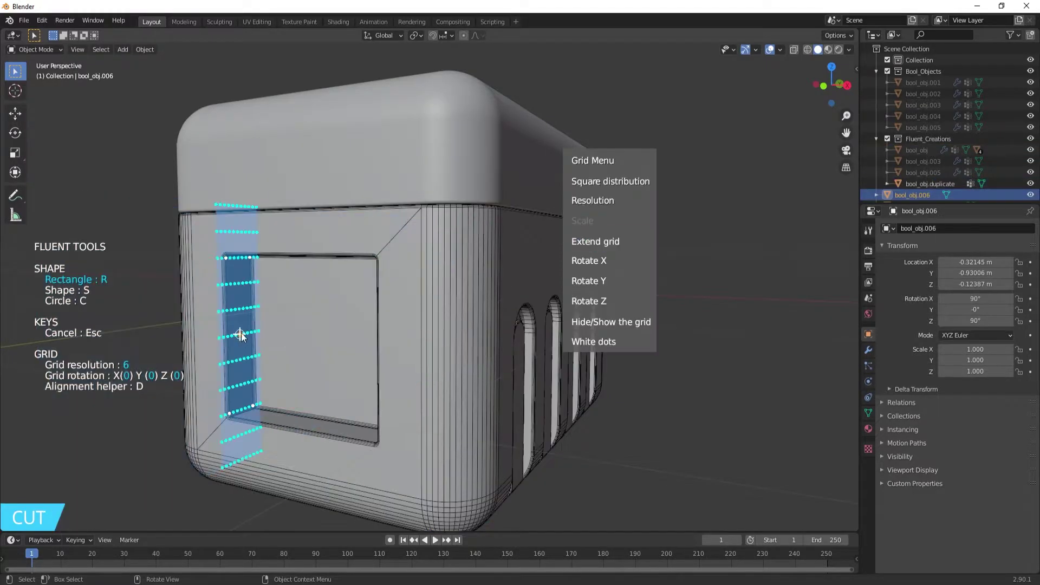
scroll(121, 390, "up", 3)
scroll(143, 389, "up", 2)
key("c")
left_click(150, 404)
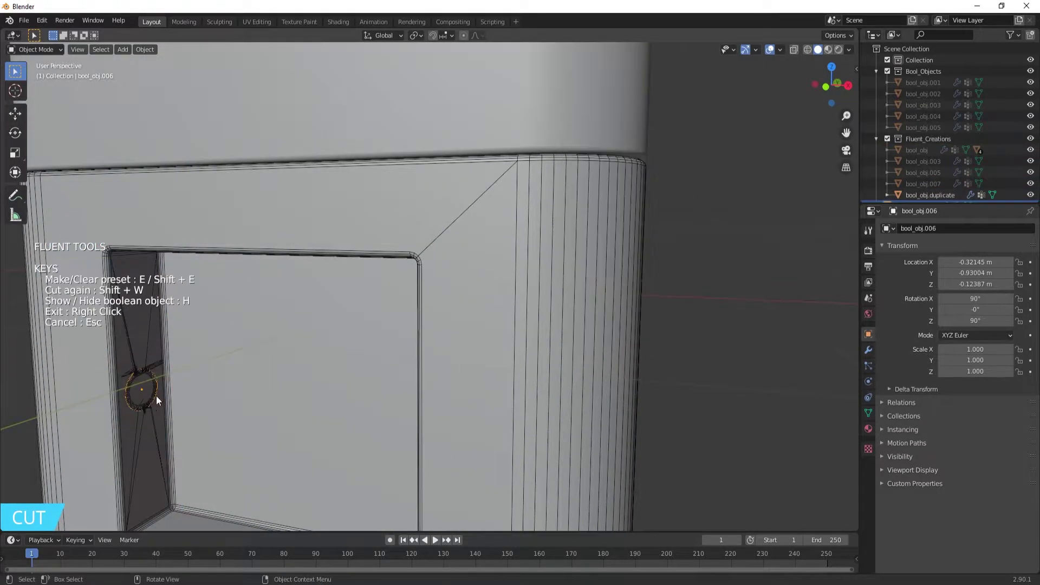
- Give the circle cut a solidified rim and adjust its radius
right_click(258, 327)
left_click(257, 326)
left_click(255, 415)
middle_click_drag(254, 414, 167, 424)
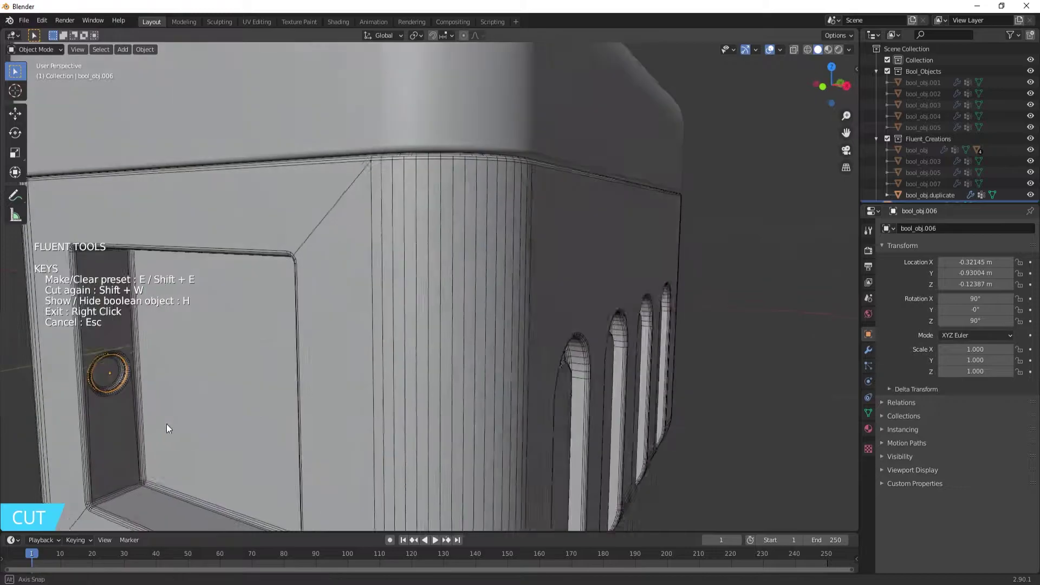
right_click(197, 318)
left_click(196, 318)
left_click(190, 353)
- Mirror the round cut to the opposite recess wall and exit the cut tool
right_click(147, 372)
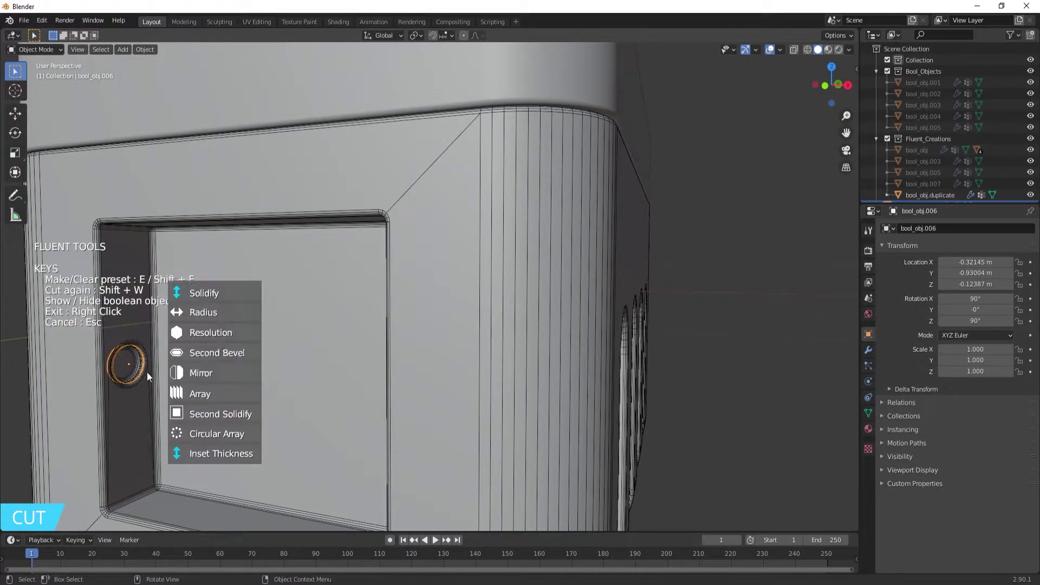
left_click(147, 373)
middle_click_drag(167, 372, 528, 284)
scroll(252, 346, "down", 4)
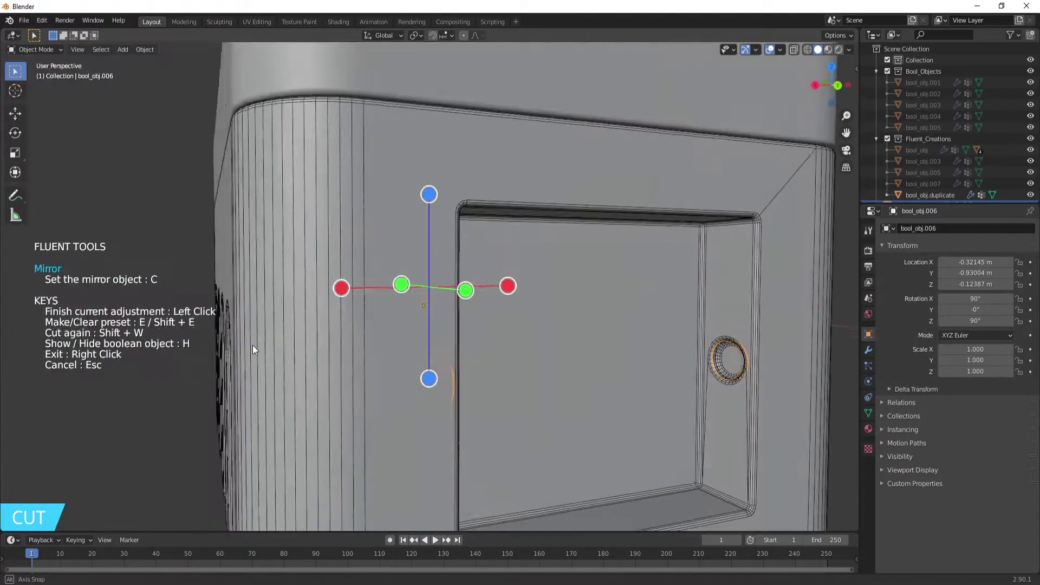
scroll(190, 206, "down", 3)
right_click(190, 209)
mouse_move(189, 209)
middle_mouse_down()
mouse_move(158, 305)
mouse_move(487, 341)
mouse_move(372, 379)
mouse_move(319, 366)
mouse_move(431, 306)
mouse_move(471, 228)
middle_mouse_up()
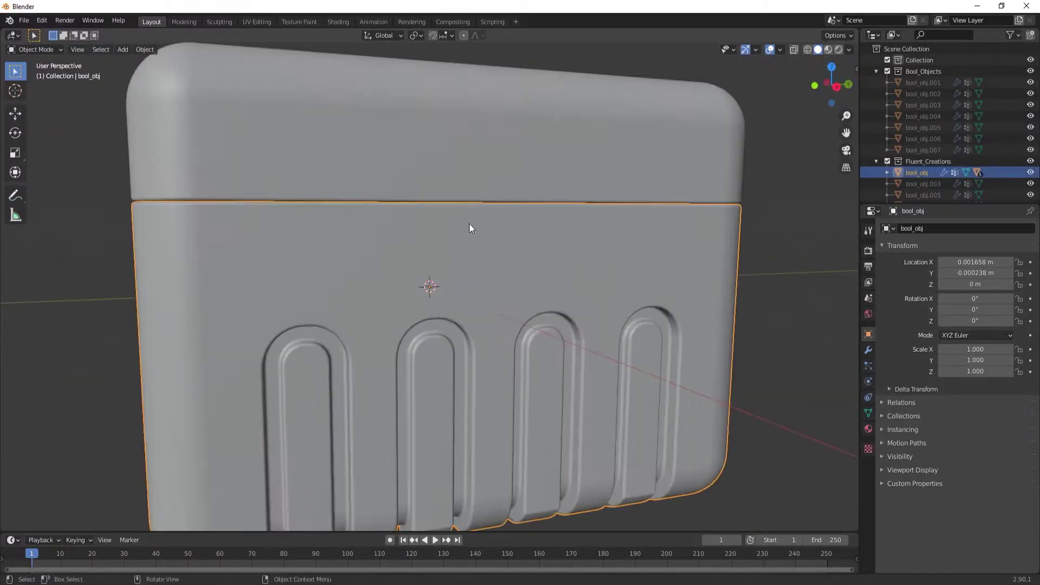
- Try a trial circle cut across the lid seam on the grooved side and through the lid
right_click(471, 225)
left_click(405, 246)
right_click(525, 236)
left_click(524, 236)
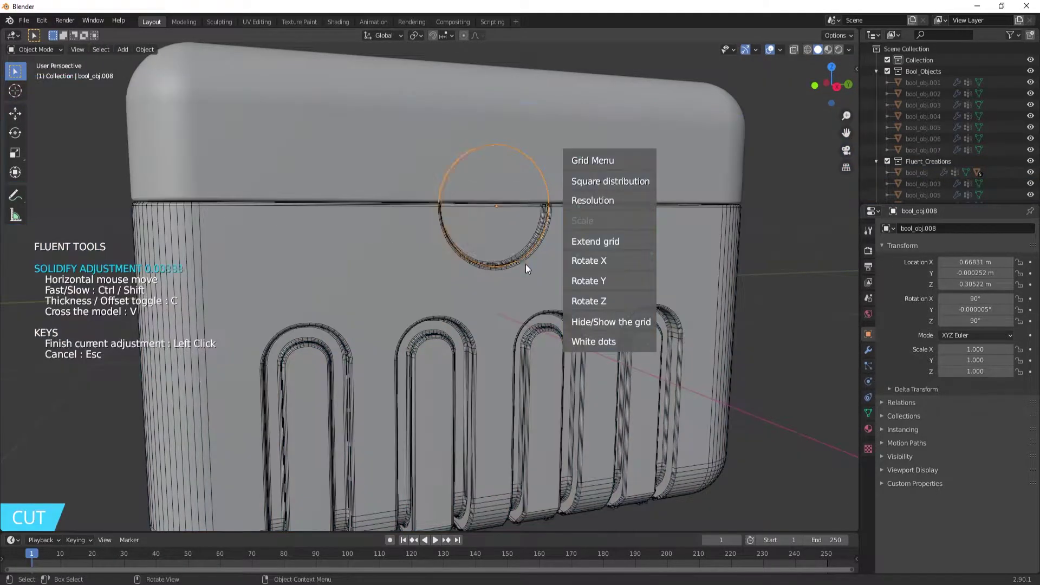
mouse_move(525, 264)
middle_mouse_down()
mouse_move(522, 246)
mouse_move(493, 268)
middle_mouse_up()
left_click(527, 259)
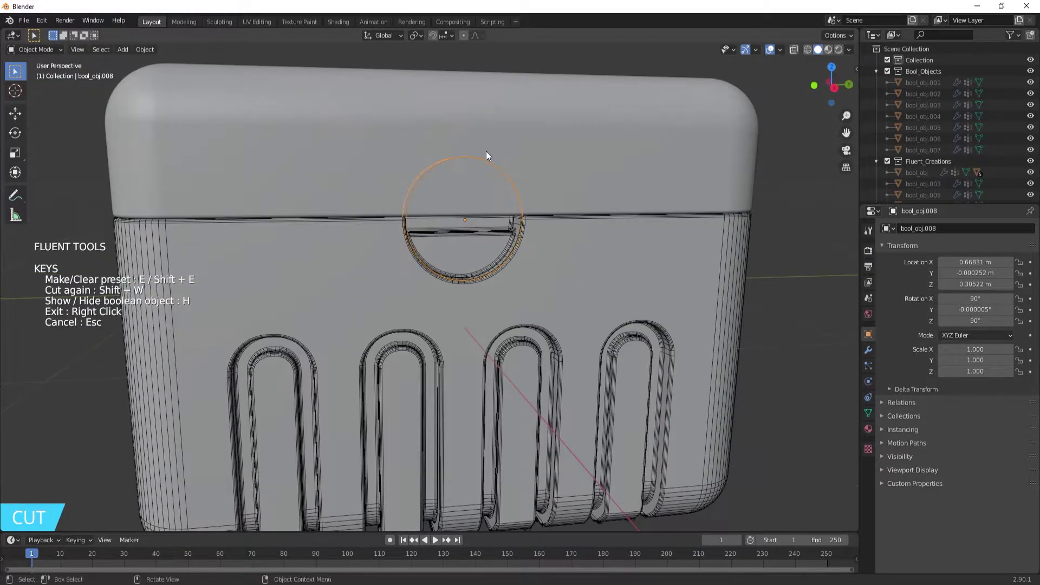
right_click(487, 156)
right_click(458, 171)
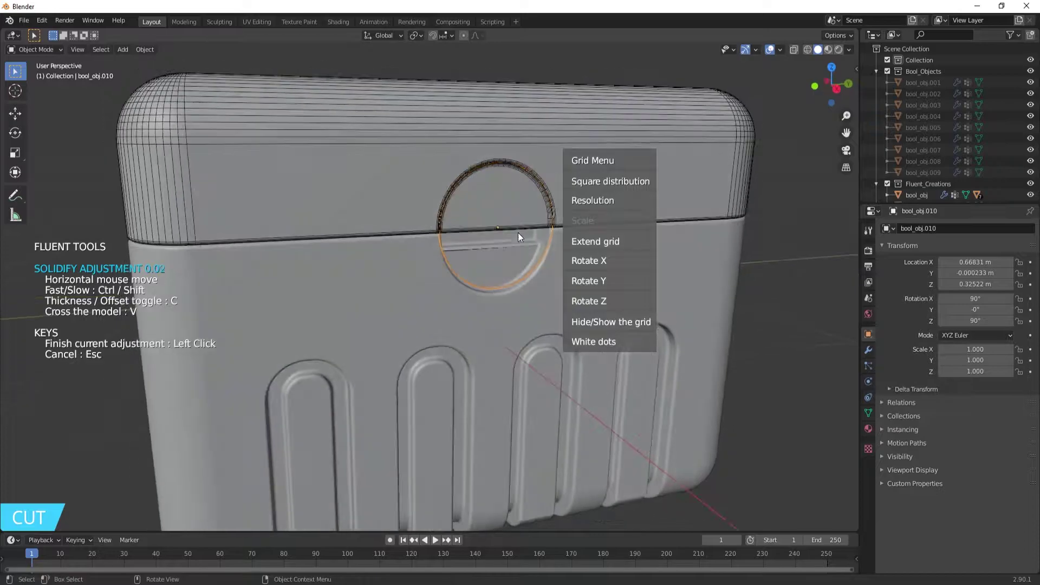
left_click(523, 228)
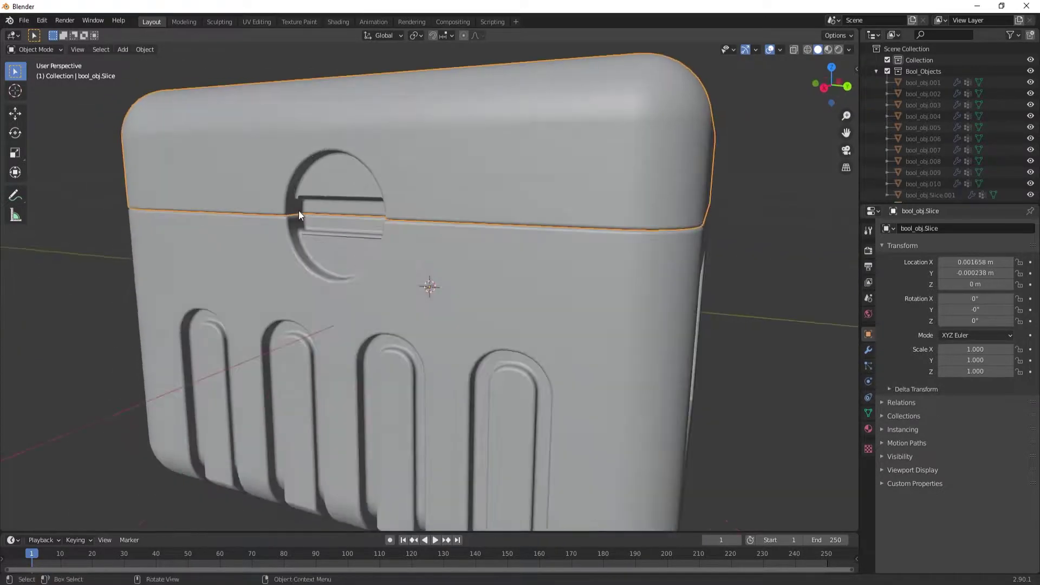
- On a denser grid, place a circle across the lid seam with Solidify and Second Solidify
middle_click_drag(299, 215, 486, 216)
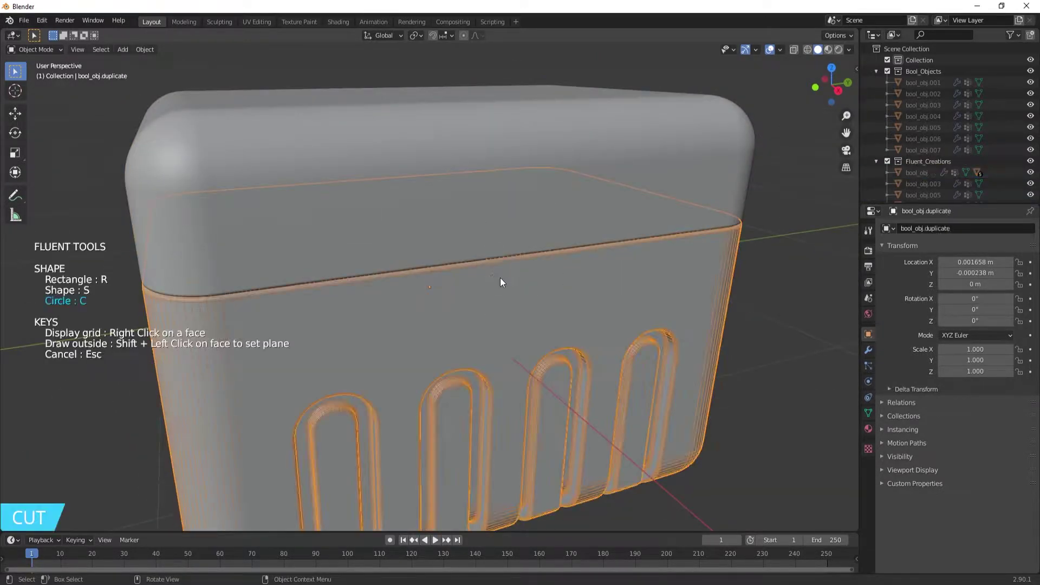
right_click(601, 162)
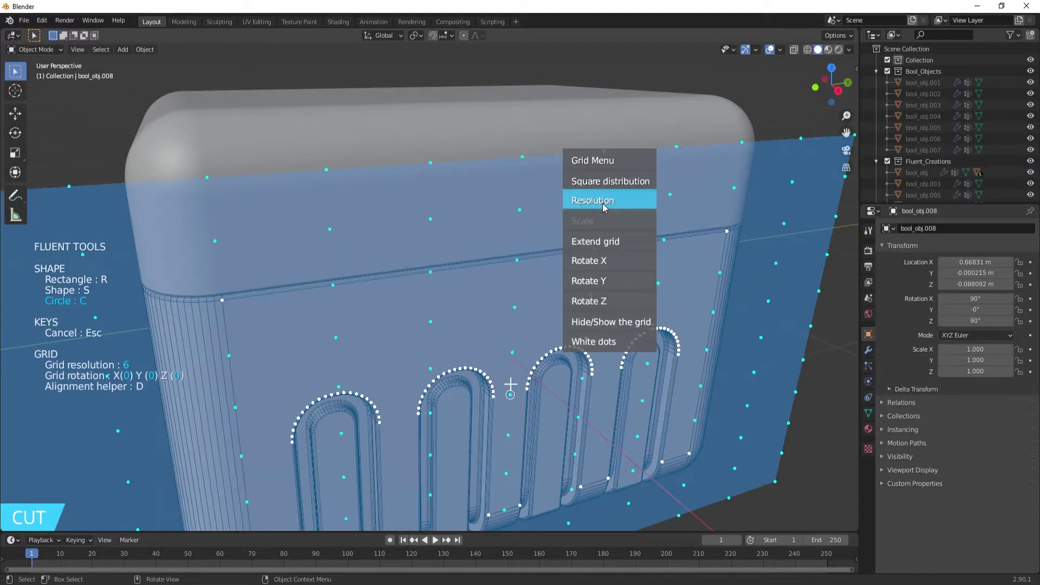
left_click(646, 202)
left_click(545, 296)
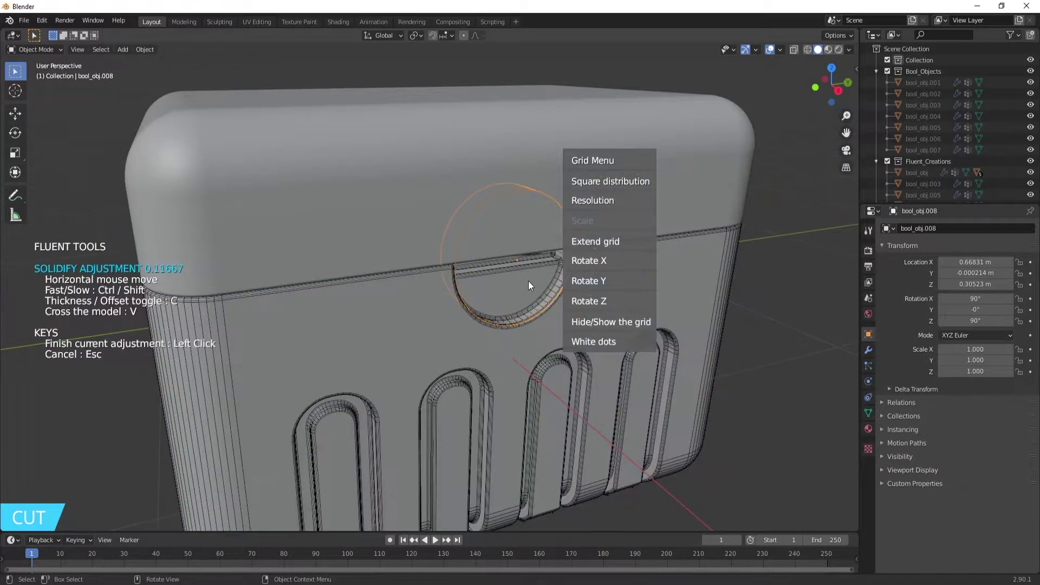
left_click(536, 288)
left_click(580, 319)
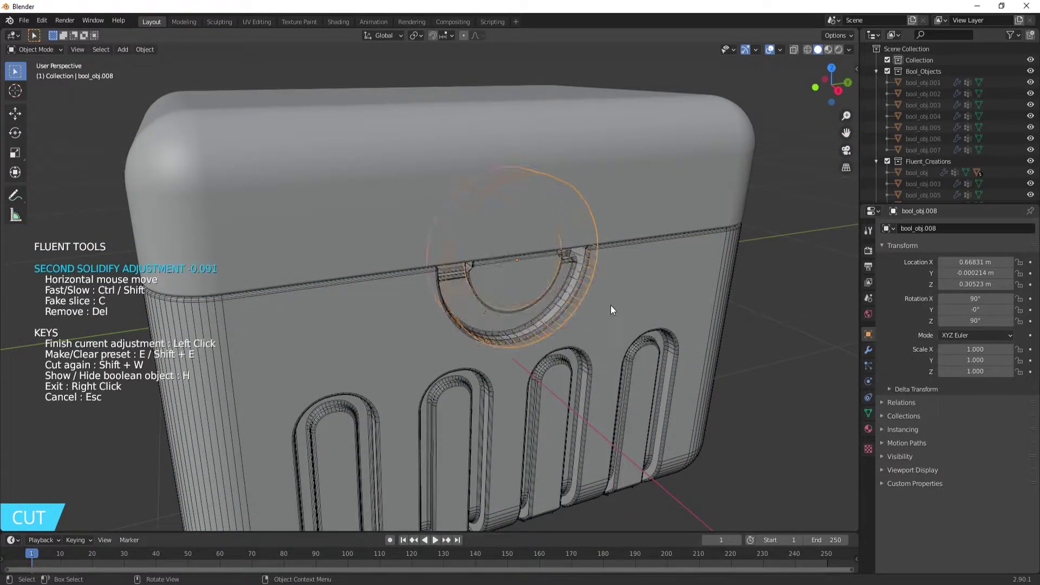
left_click(556, 290)
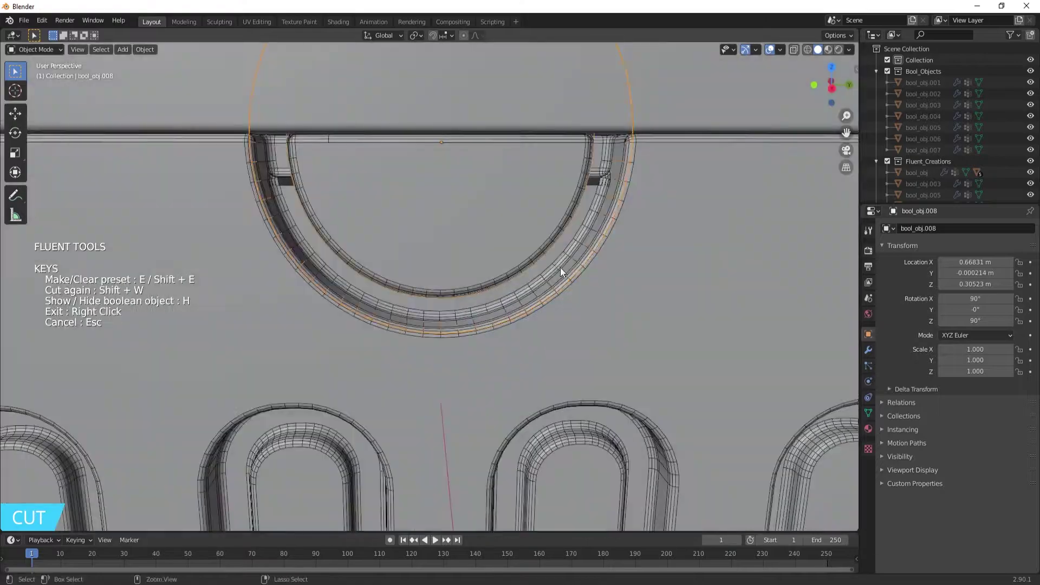
right_click(449, 231)
mouse_move(449, 228)
middle_mouse_down()
mouse_move(524, 289)
mouse_move(715, 197)
middle_mouse_up()
- Show the Fluent tools in the side panel and cut a circle into the box front
key("n")
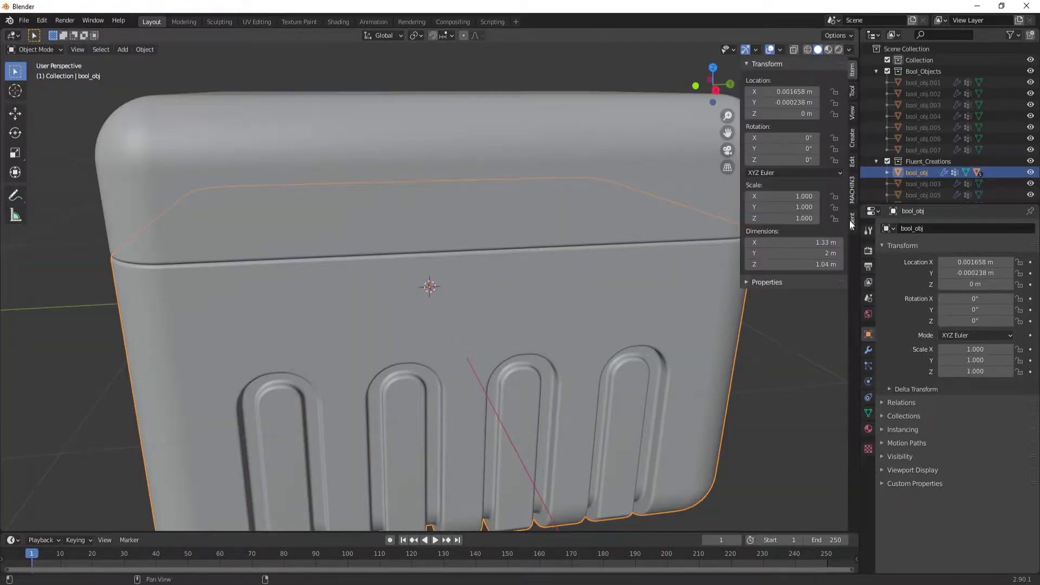
left_click(852, 221)
left_click(795, 107)
scroll(495, 271, "up", 2)
key("f")
left_click(417, 218)
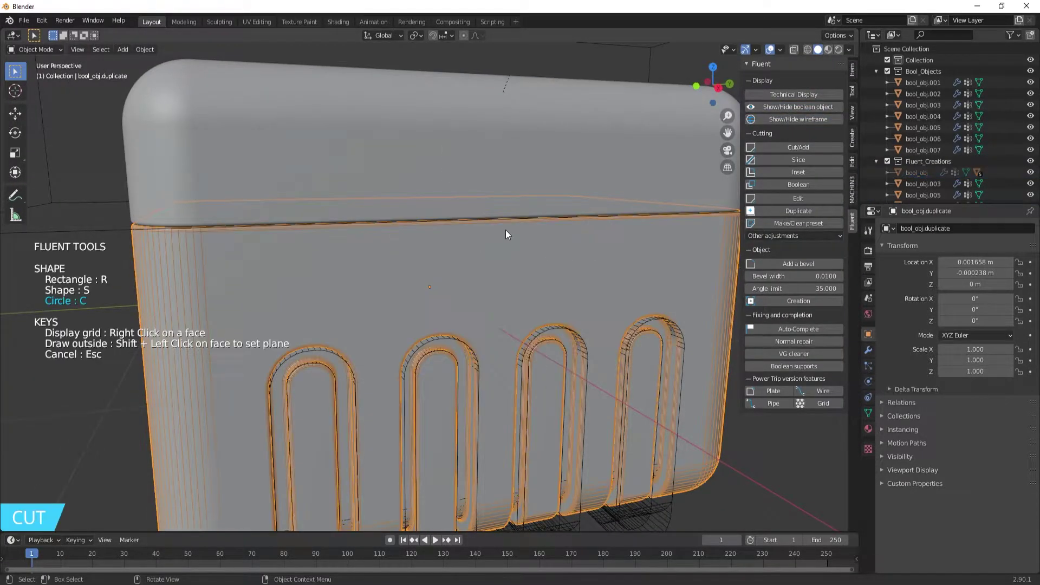
left_click_drag(500, 222, 534, 265)
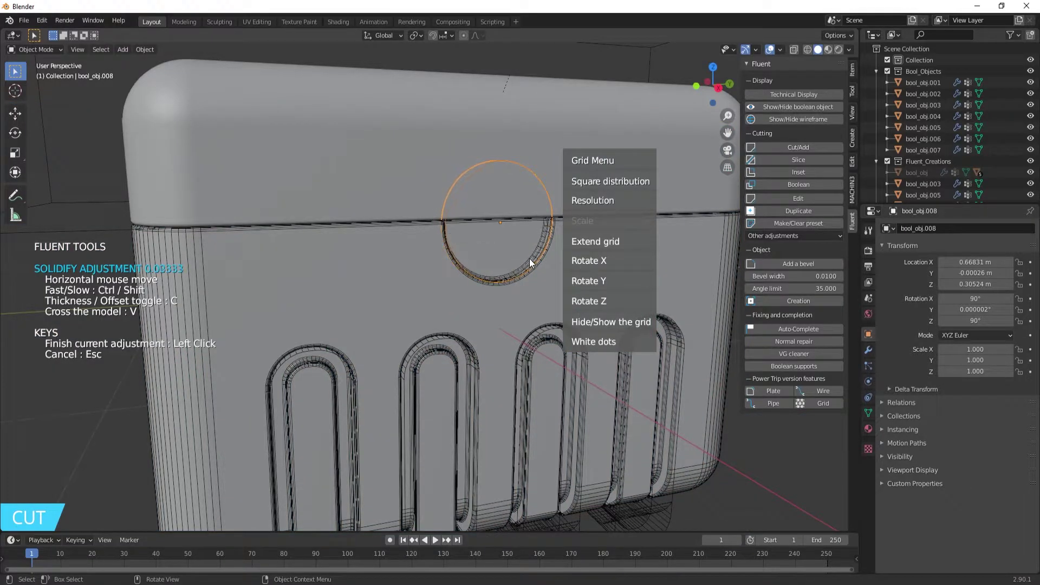
left_click(529, 259)
middle_click_drag(528, 259, 89, 290)
right_click(89, 290)
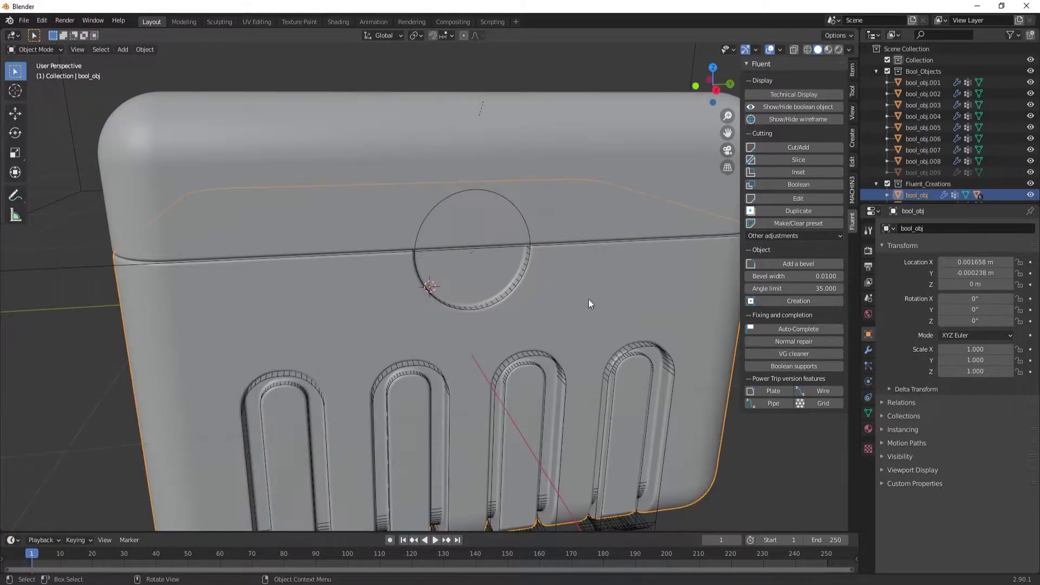
middle_click_drag(588, 299, 463, 215)
- Cut a second circle at the front lid seam
key("f")
left_click(389, 204)
left_click_drag(434, 238, 483, 255)
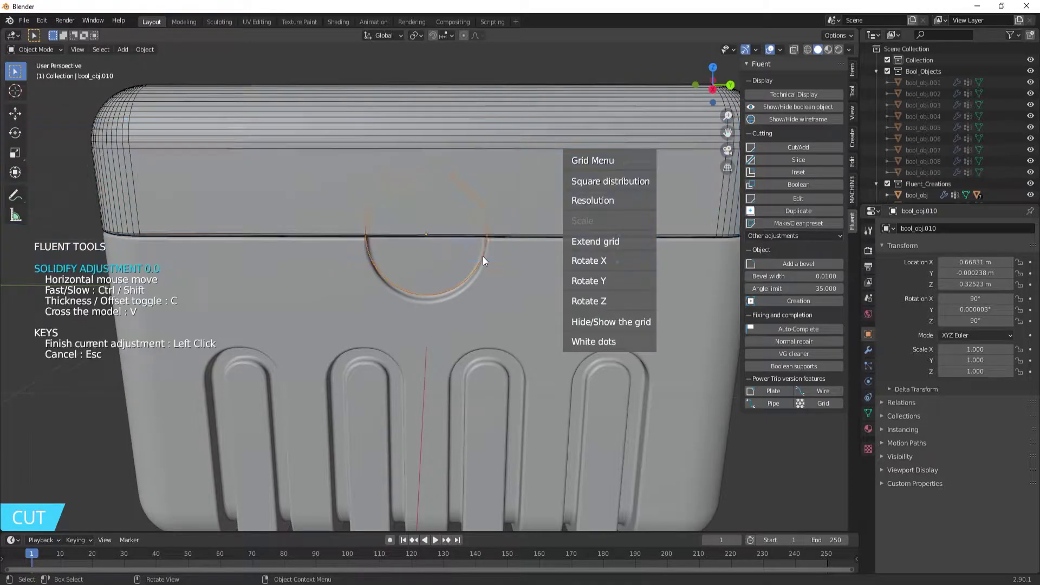
left_click(482, 256)
right_click(477, 228)
middle_click_drag(547, 60, 508, 284)
- Add an inset circle inside the ring, adjusting its inset thickness
key("f")
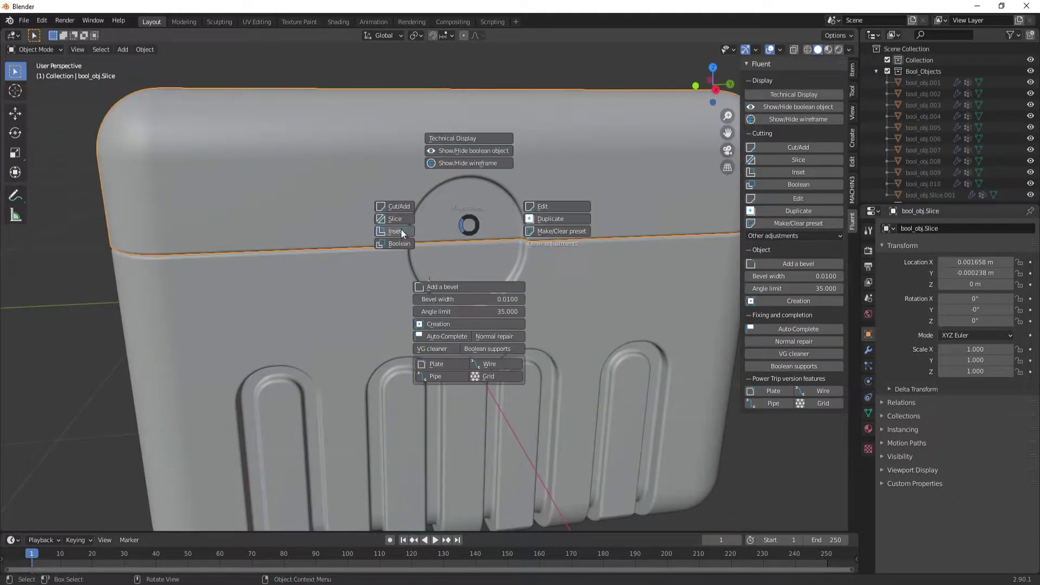
left_click(400, 229)
left_click_drag(466, 241, 495, 263)
left_click(496, 258)
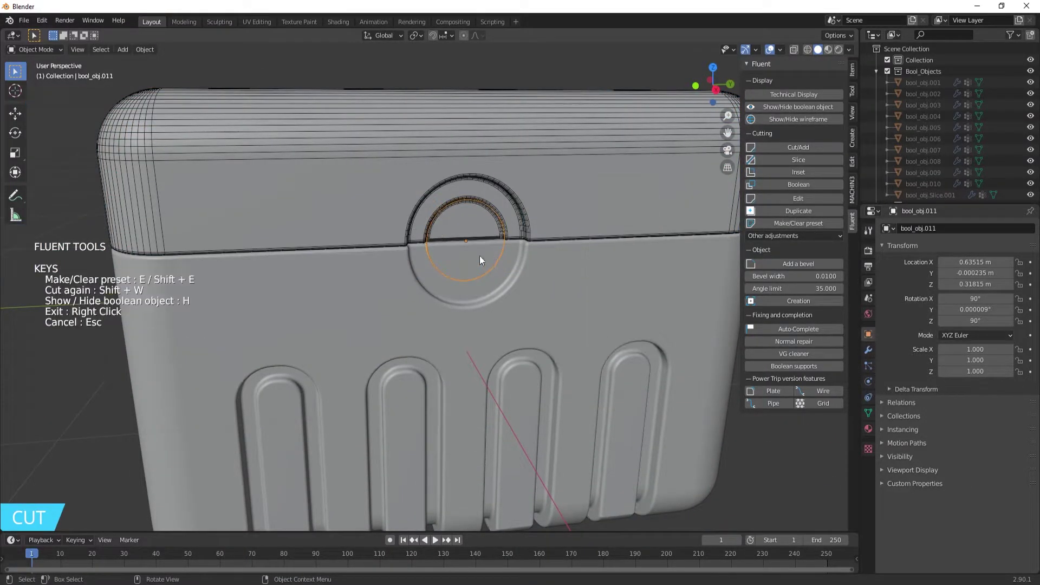
right_click(480, 256)
middle_click_drag(479, 256, 442, 307)
scroll(442, 306, "up", 3)
- Slice a circle over the seam, adjust the ring thickness, and repair the shading normals
key("f")
left_click(382, 180)
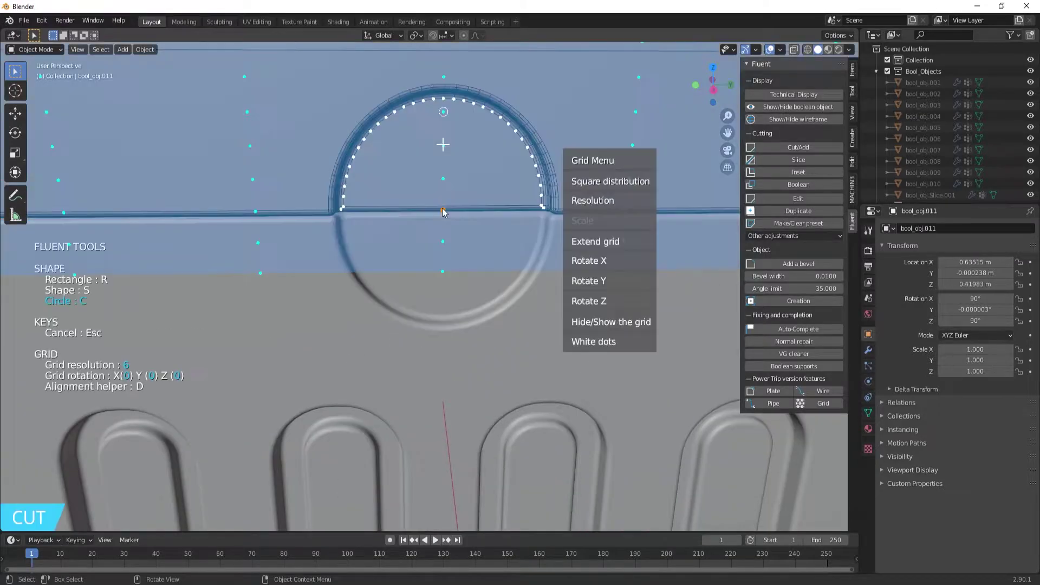
left_click(492, 251)
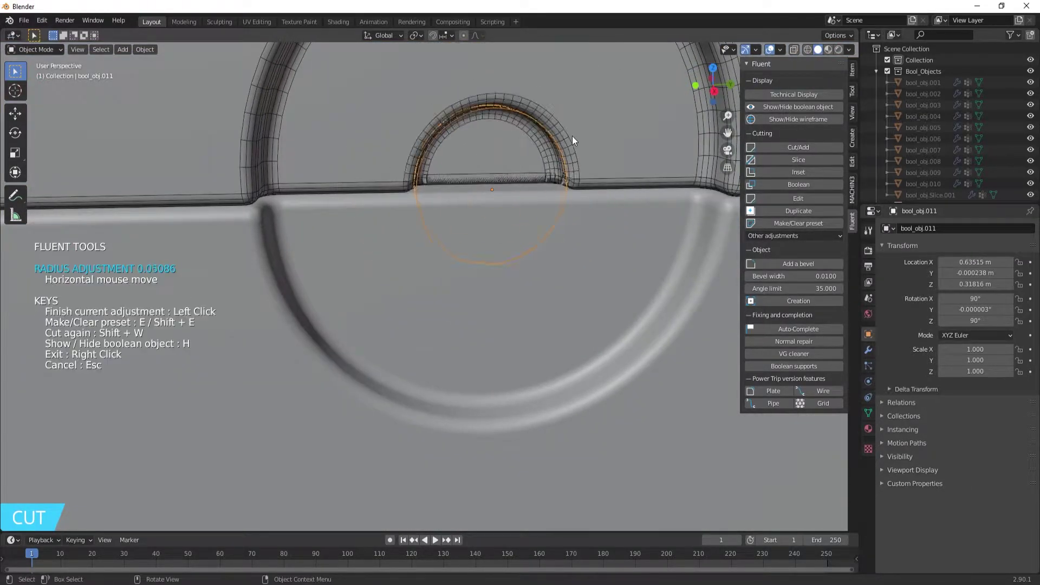
left_click(574, 130)
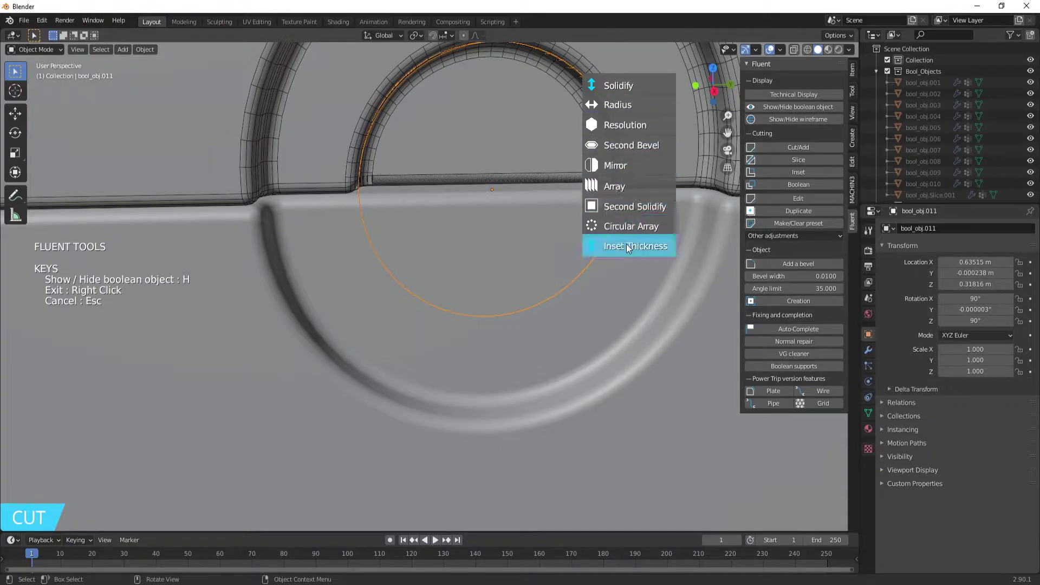
left_click(596, 86)
left_click(592, 122)
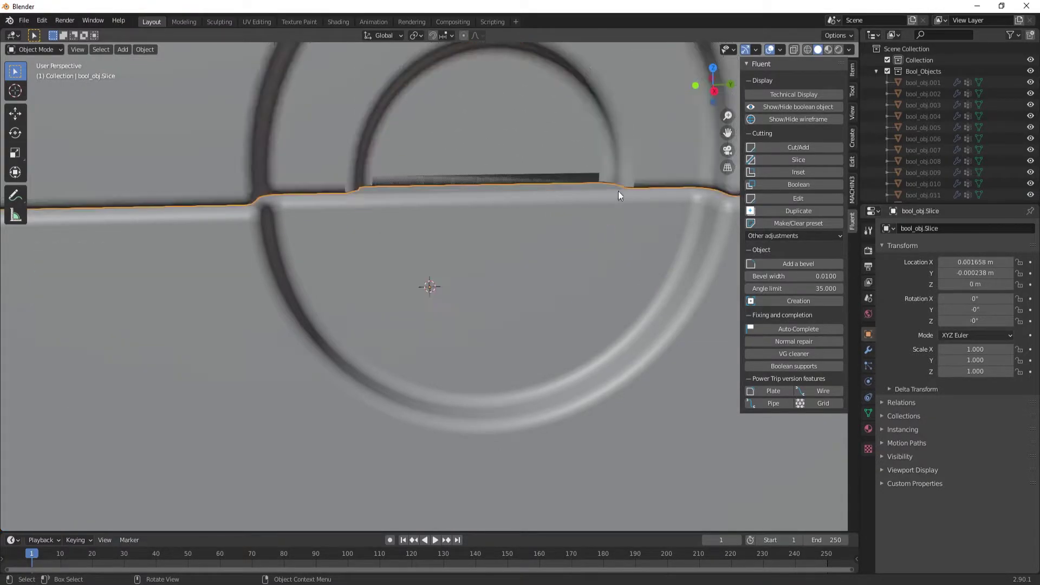
left_click(802, 343)
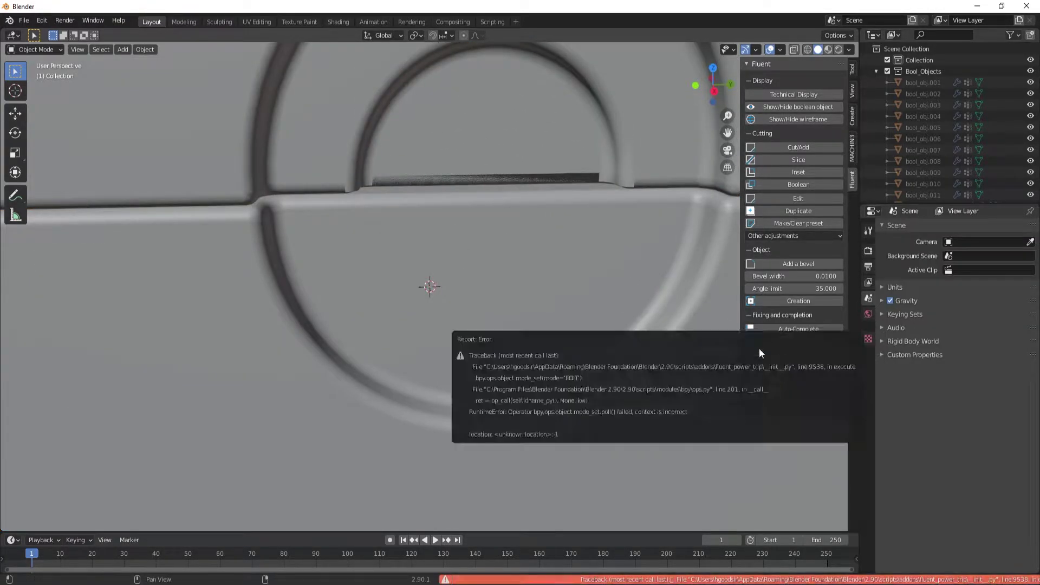
- Save the file as sci_fibox2.blend
left_click(434, 256)
mouse_move(434, 256)
middle_mouse_down()
mouse_move(509, 258)
mouse_move(384, 264)
mouse_move(147, 160)
middle_mouse_up()
scroll(509, 258, "down", 5)
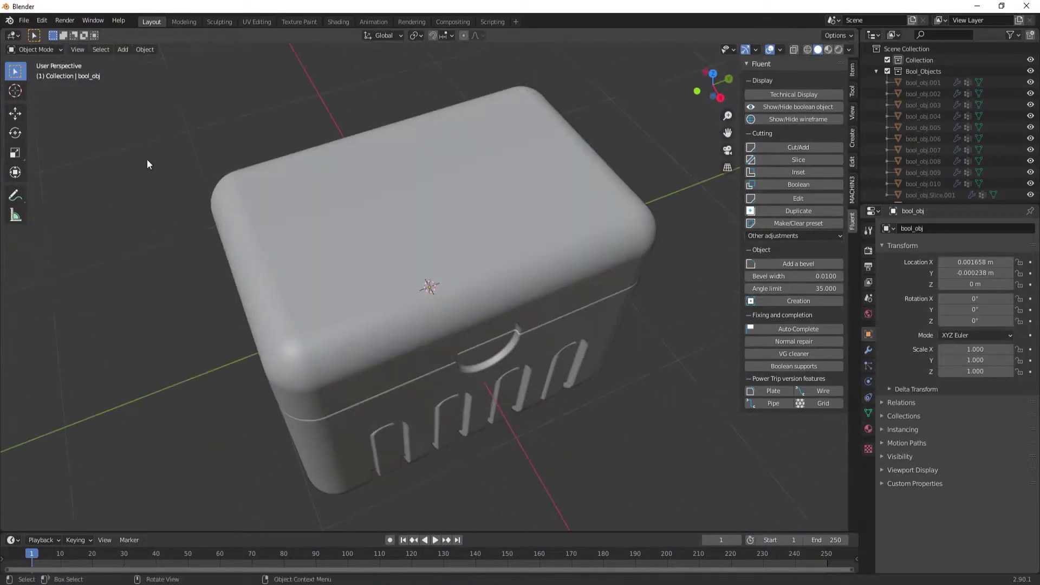
key("ctrl+shift+s")
type("sci_fibox2")
key("Return")
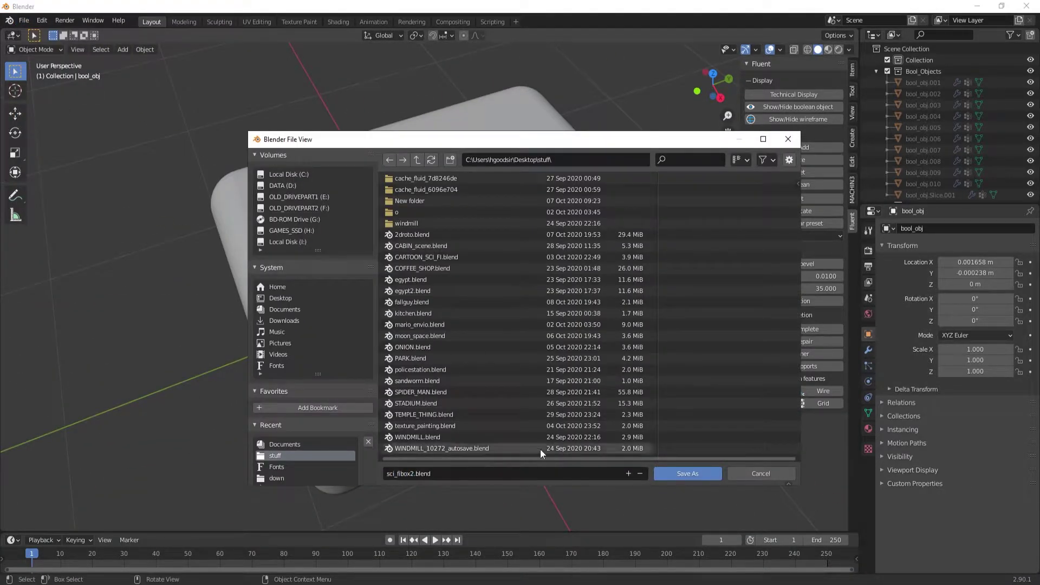
left_click(466, 205)
key("KP_7")
- Slice a first triangular shape into the lid from the top view with Fluent Cut
key("f")
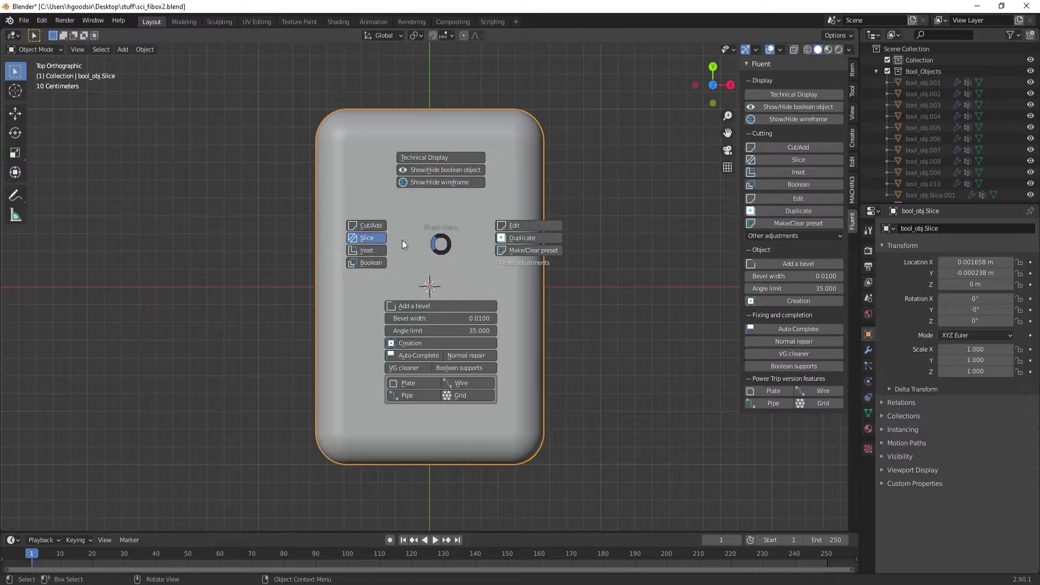
left_click(383, 237)
left_click(346, 142)
left_click(511, 142)
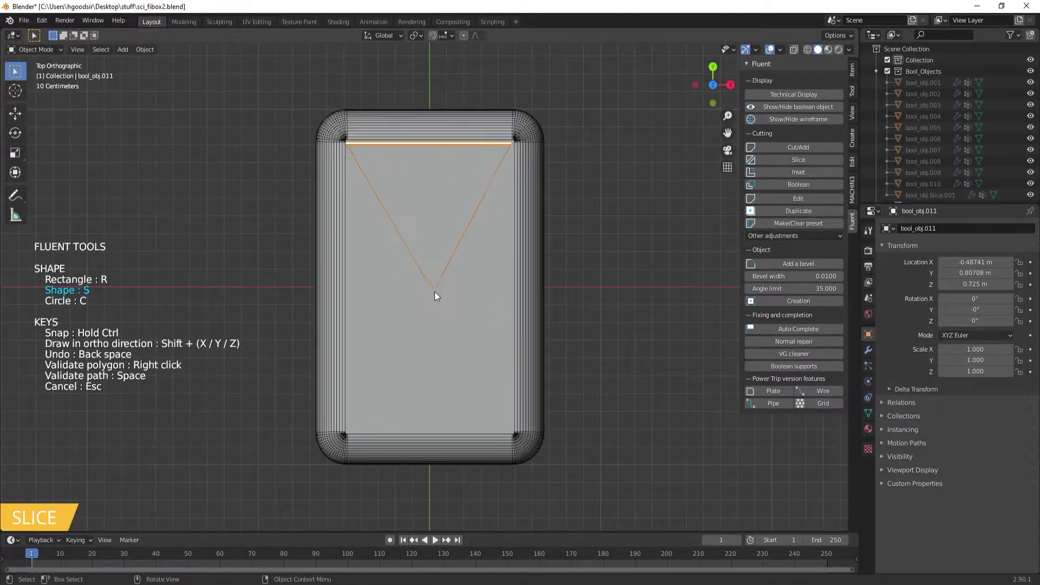
right_click(428, 289)
middle_click_drag(418, 283, 425, 166)
left_click(425, 166)
key("KP_7")
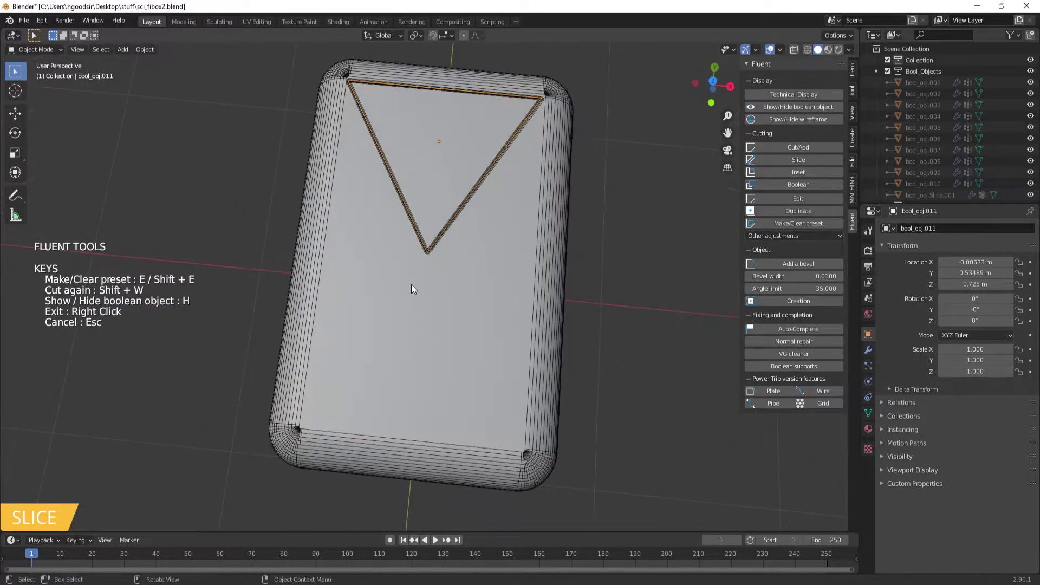
right_click(411, 284)
middle_click_drag(411, 284, 428, 239)
key("KP_7")
- Redraw the triangle cut on the lid as a polygon shape and validate it
left_click(360, 162)
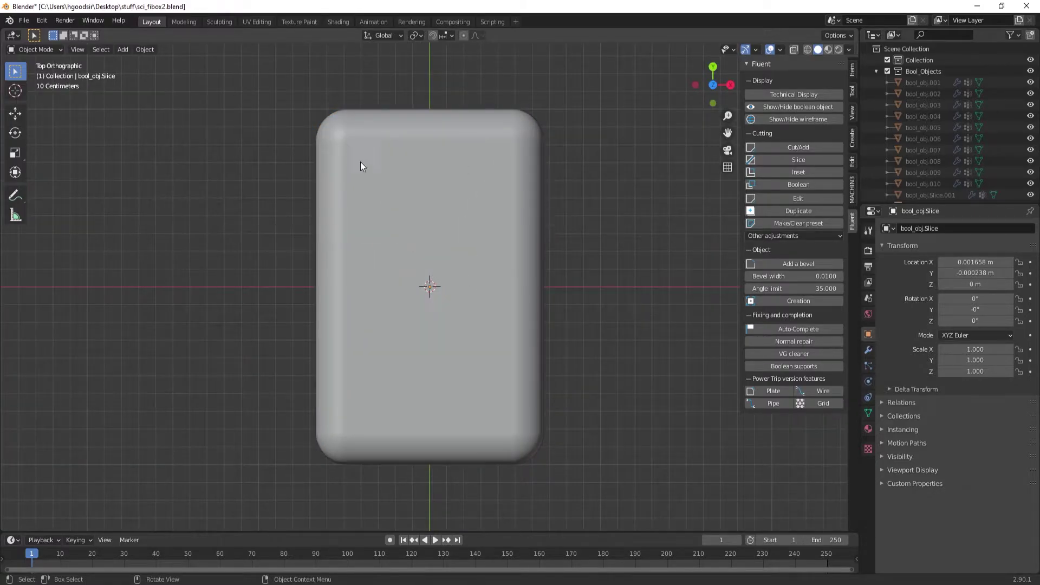
right_click(352, 187)
left_click(371, 191)
key("c")
left_click(346, 142)
key("s")
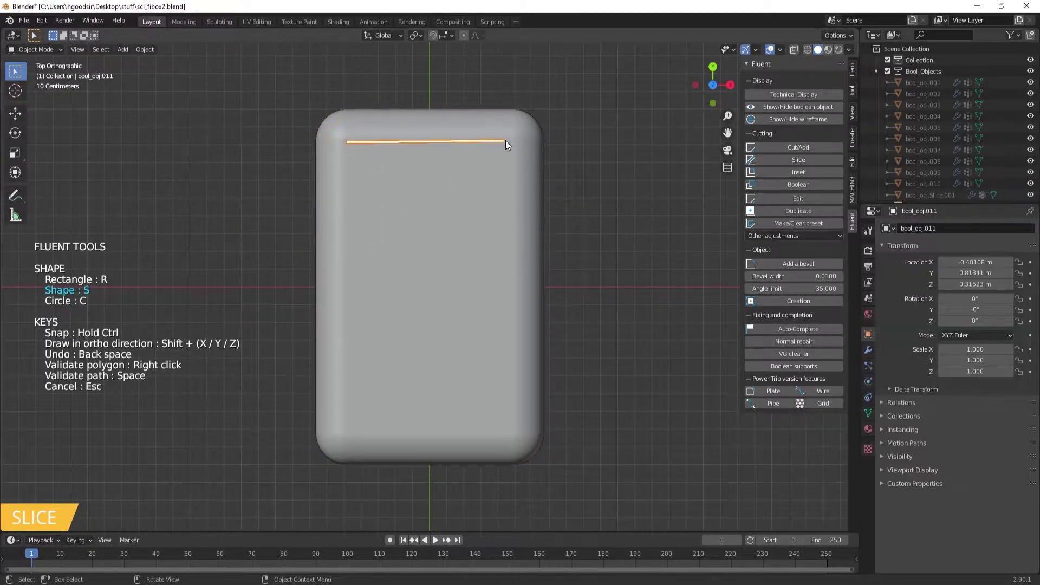
left_click(512, 142)
left_click(427, 287)
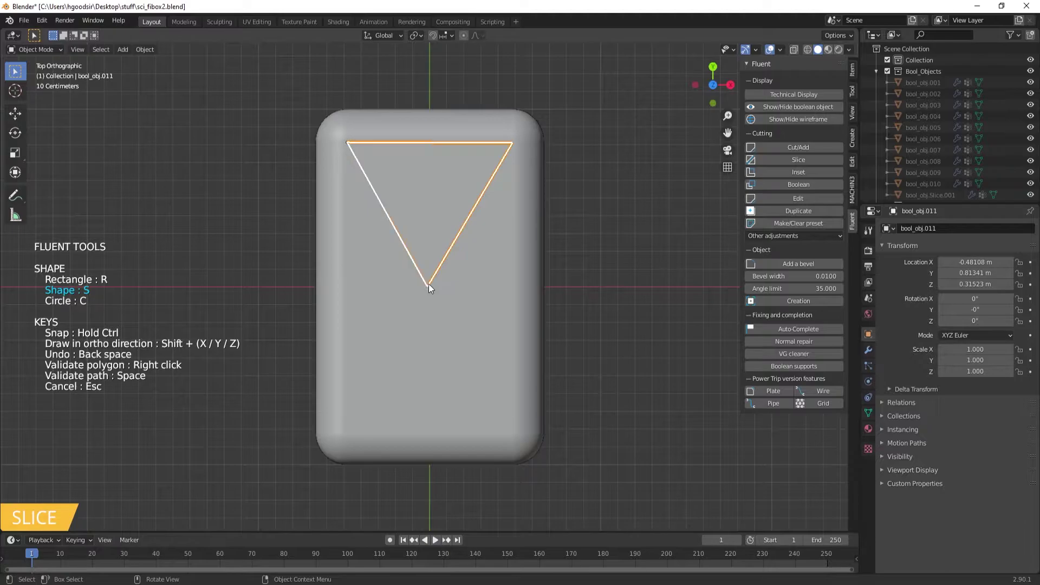
right_click(428, 282)
- Finish the triangle cut's thickness and adjustments, then exit the cut tool
left_click(461, 193)
left_click(534, 265)
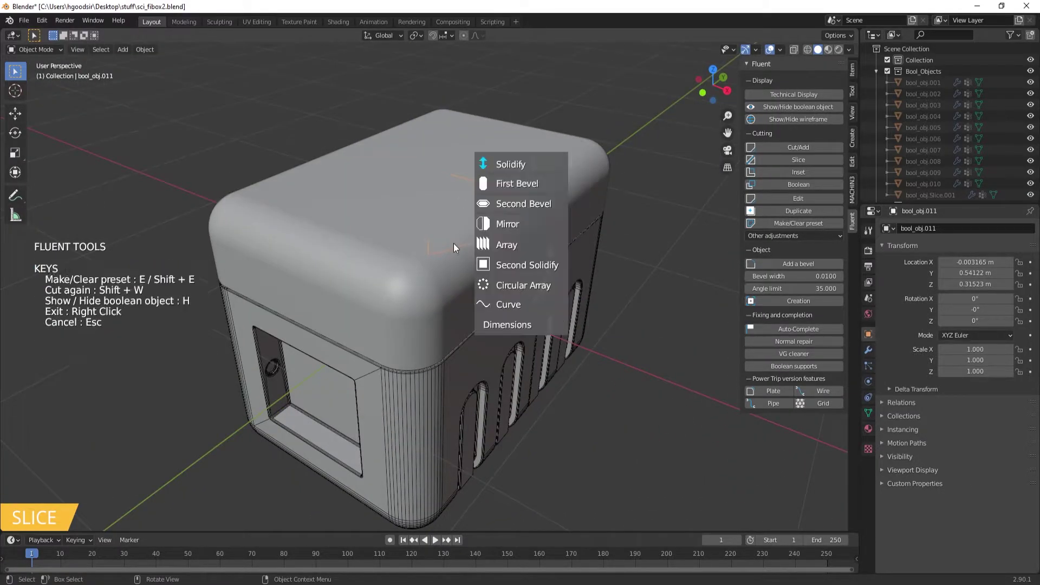
left_click(498, 209)
right_click(616, 295)
right_click(600, 376)
left_click(600, 380)
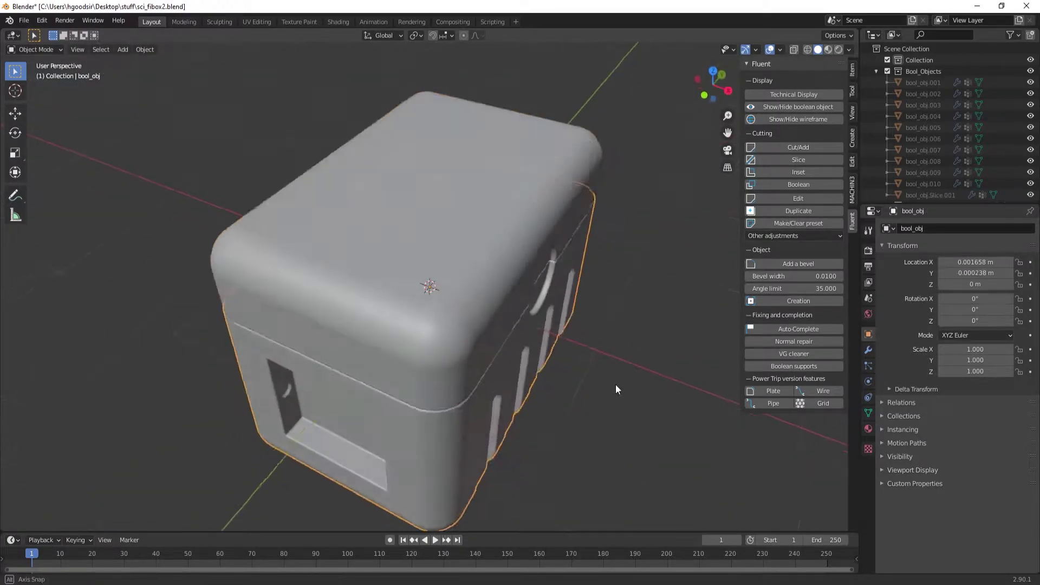
- Cut another triangle into the lid and mirror it into an X pattern
key("KP_7")
key("f")
left_click(344, 229)
key("s")
left_click(350, 145)
left_click(495, 145)
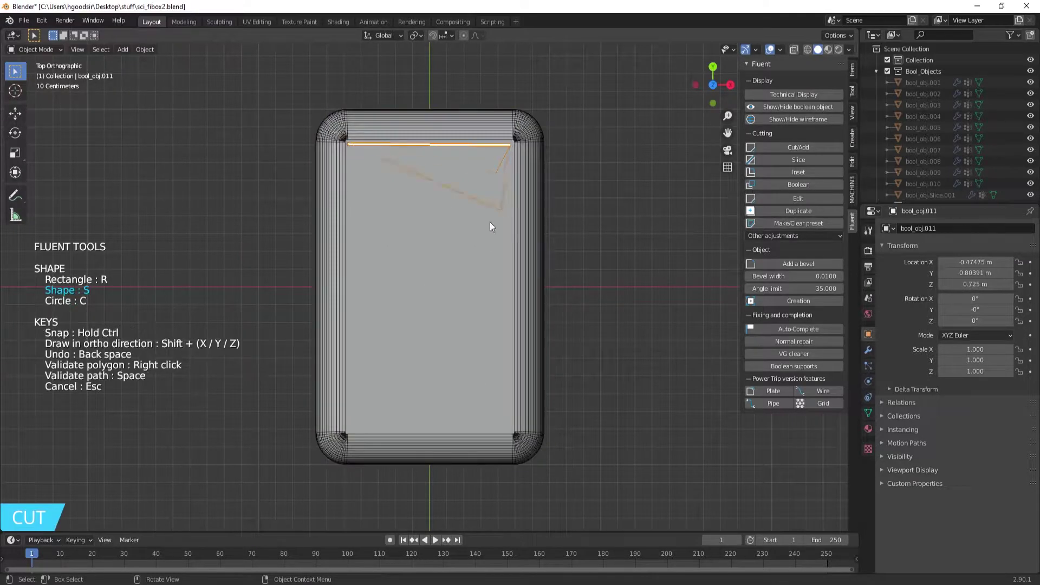
mouse_move(425, 290)
middle_mouse_down()
mouse_move(427, 167)
mouse_move(580, 246)
middle_mouse_up()
right_click(427, 174)
left_click(417, 170)
right_click(582, 249)
left_click(583, 249)
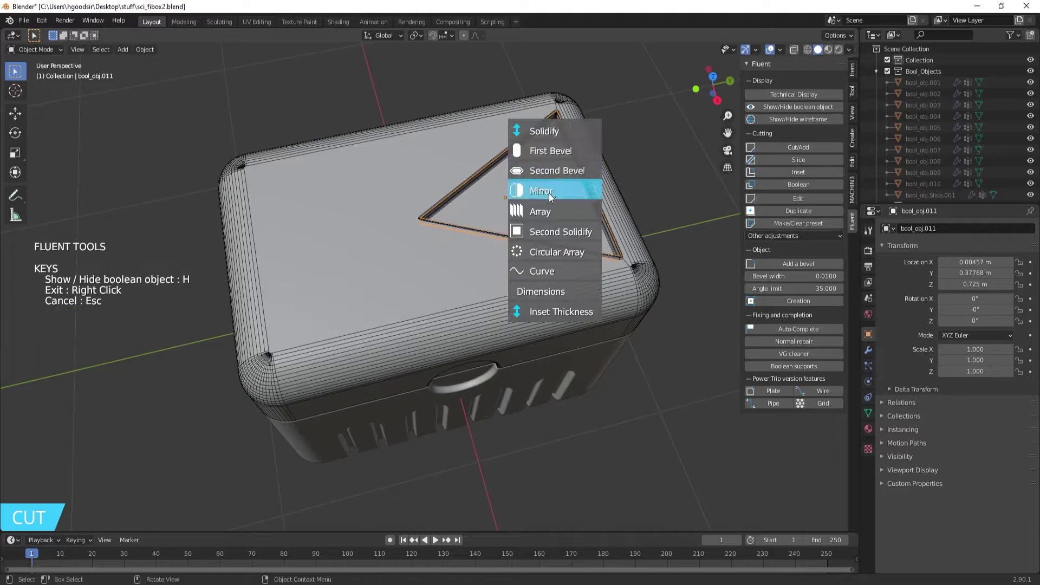
left_click(548, 193)
middle_click_drag(548, 193, 515, 171)
- Curve the mirrored cut into an infinity shape and inspect the box
left_click(517, 202)
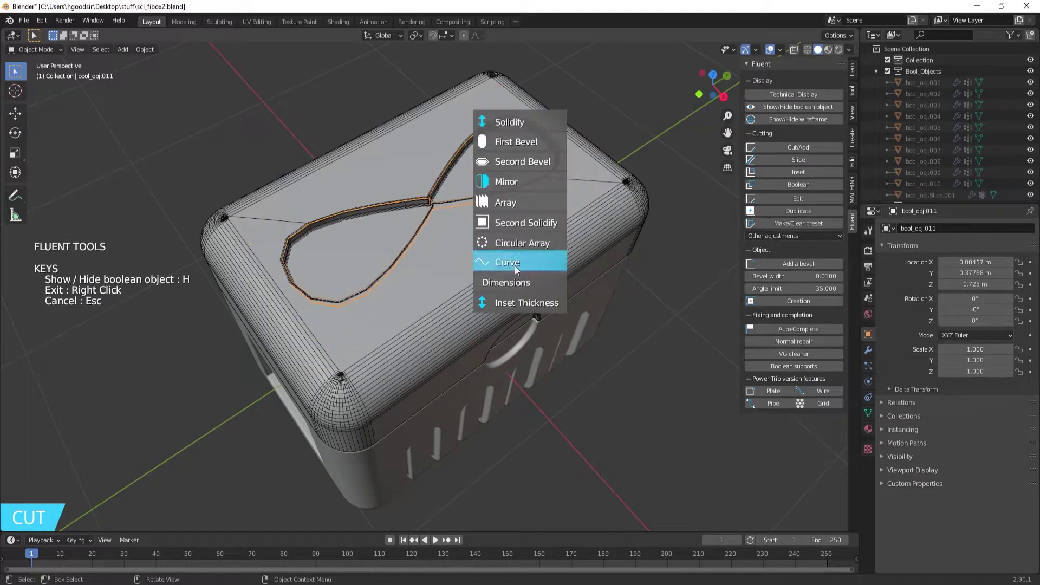
left_click(515, 265)
left_click(446, 239)
right_click(531, 285)
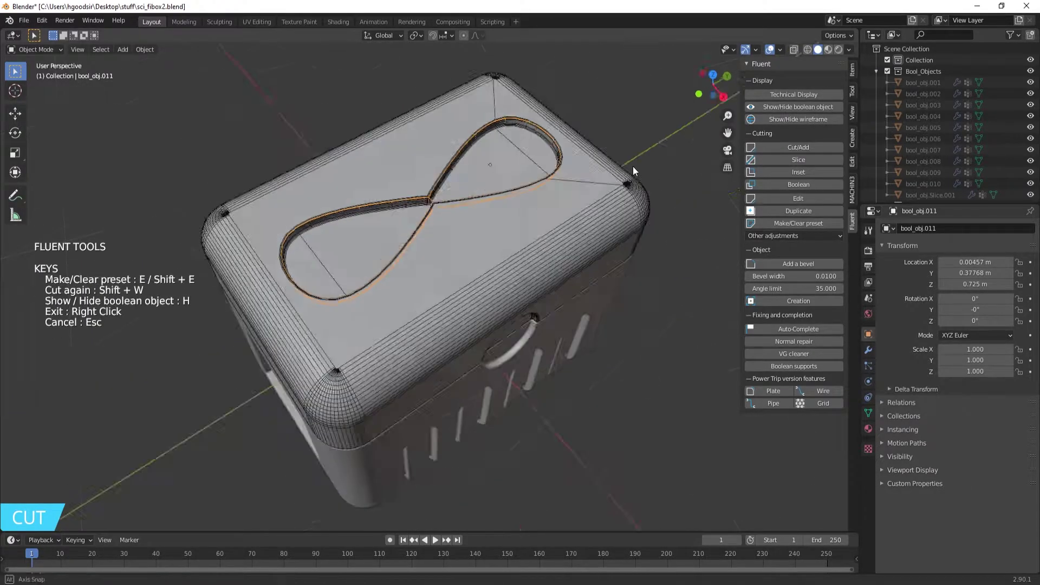
middle_click_drag(633, 166, 412, 192)
left_click(506, 199)
mouse_move(506, 198)
middle_mouse_down()
mouse_move(596, 206)
mouse_move(379, 269)
middle_mouse_up()
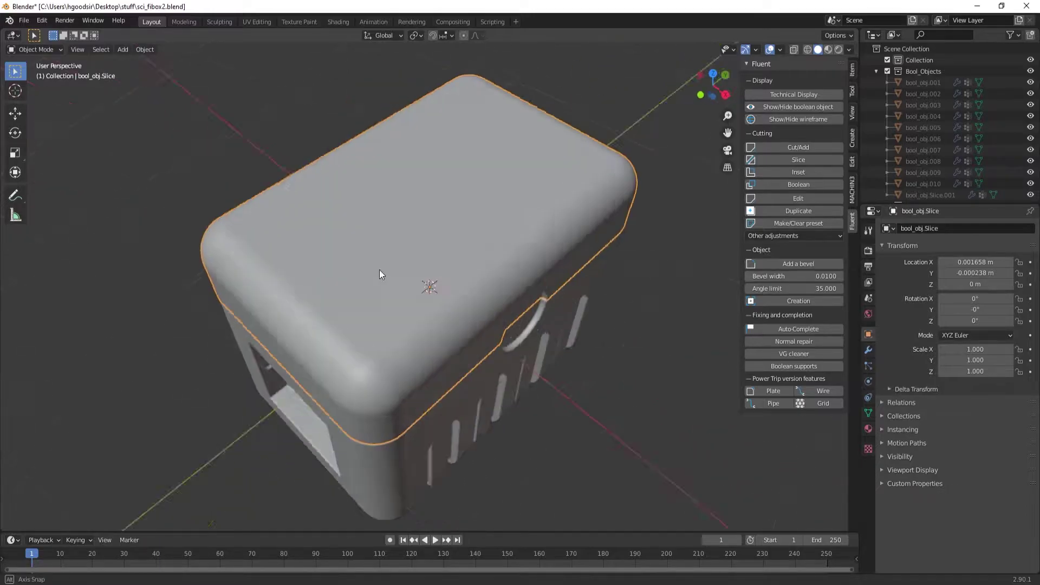
- Draw a new triangular polygon cut on the lid from the top view
key("KP_7")
key("f")
left_click(303, 260)
left_click(361, 276)
key("s")
left_click(360, 149)
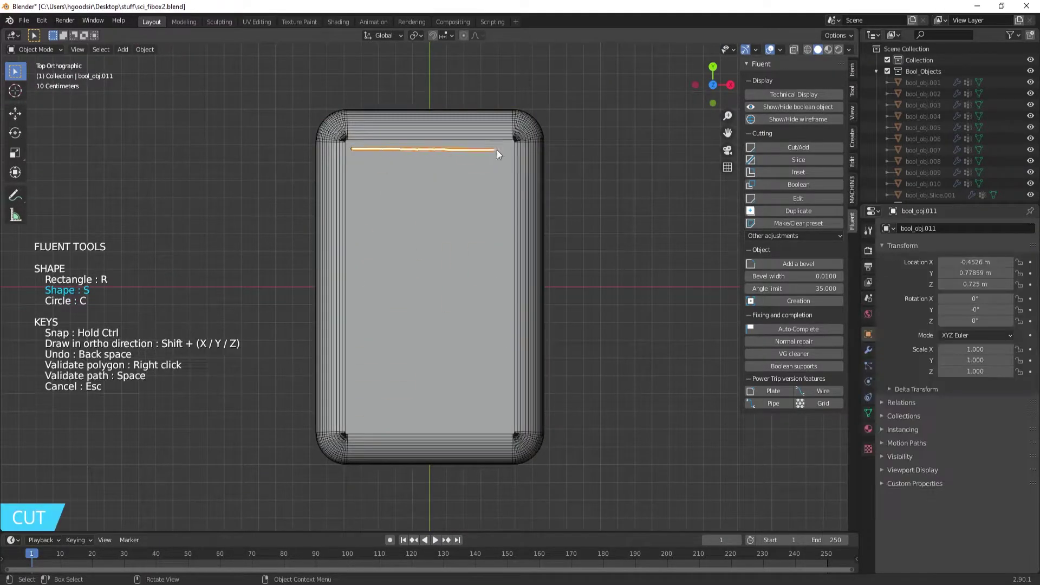
left_click(496, 150)
left_click(431, 274)
right_click(431, 274)
- Set the new triangle cut's thickness and mirror it across the lid
middle_click_drag(431, 274, 412, 158)
left_click(412, 158)
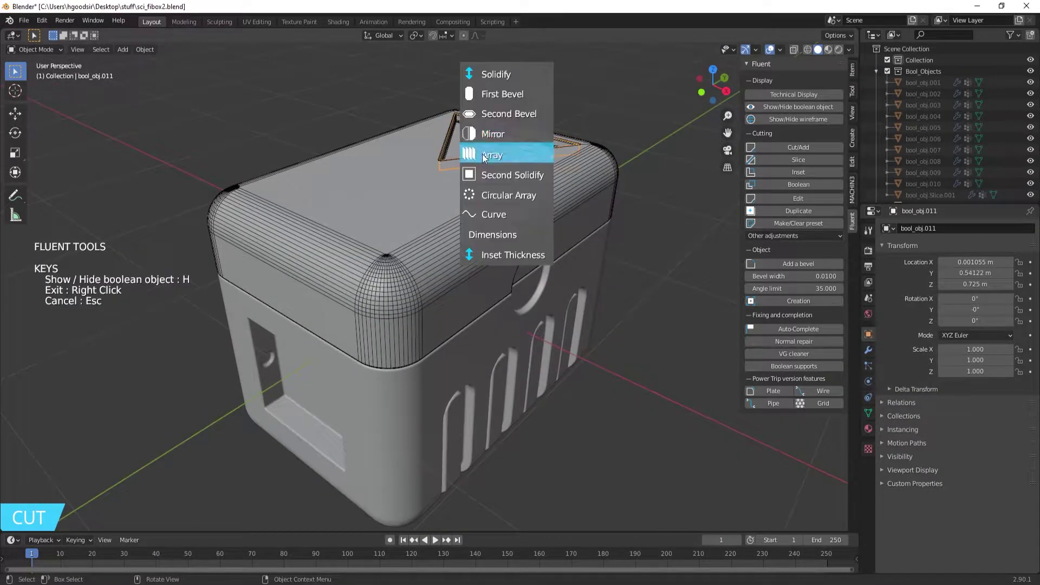
left_click(477, 135)
left_click(449, 305)
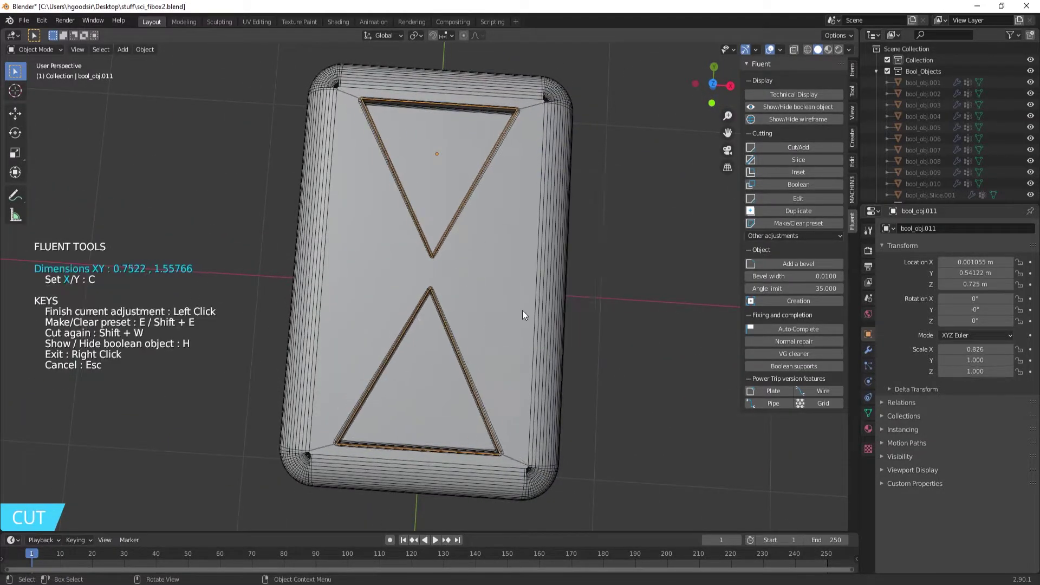
right_click(548, 317)
mouse_move(548, 317)
middle_mouse_down()
mouse_move(379, 73)
mouse_move(745, 111)
middle_mouse_up()
- Add an angled inset polygon cut beside the mirrored grooves
key("KP_7")
key("f")
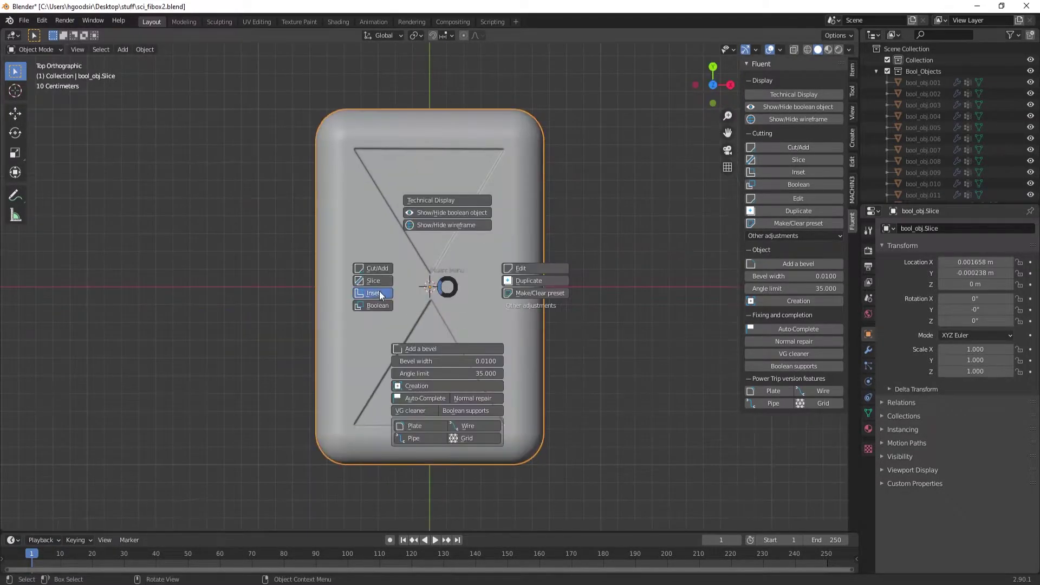
left_click(380, 291)
left_click(438, 286)
left_click(508, 163)
left_click(502, 401)
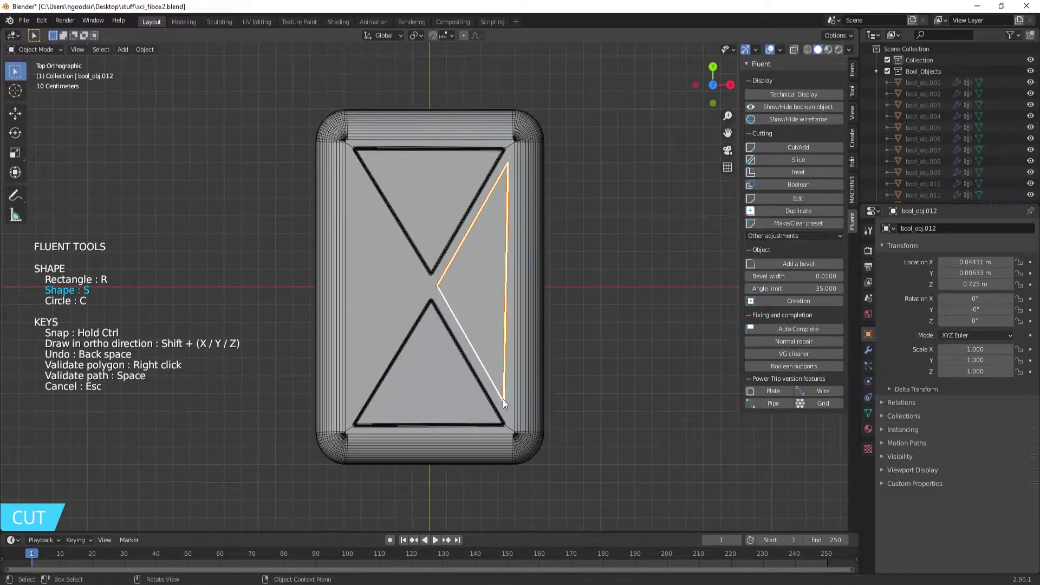
right_click(503, 399)
mouse_move(503, 399)
middle_mouse_down()
mouse_move(503, 224)
mouse_move(467, 200)
middle_mouse_up()
left_click(504, 223)
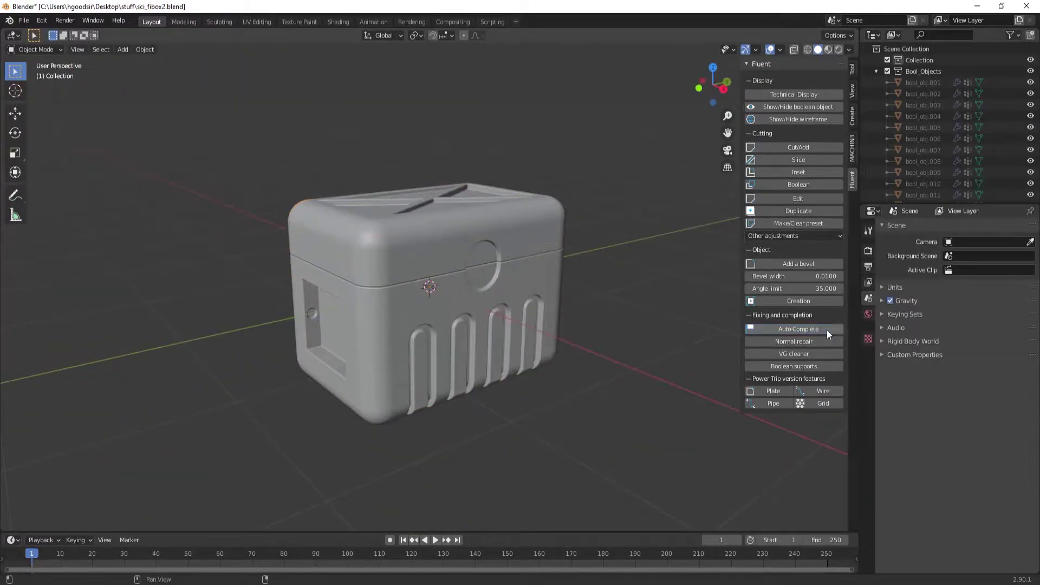
- Bake all boolean cuts into a finished crate mesh
left_click(826, 329)
left_click(434, 245)
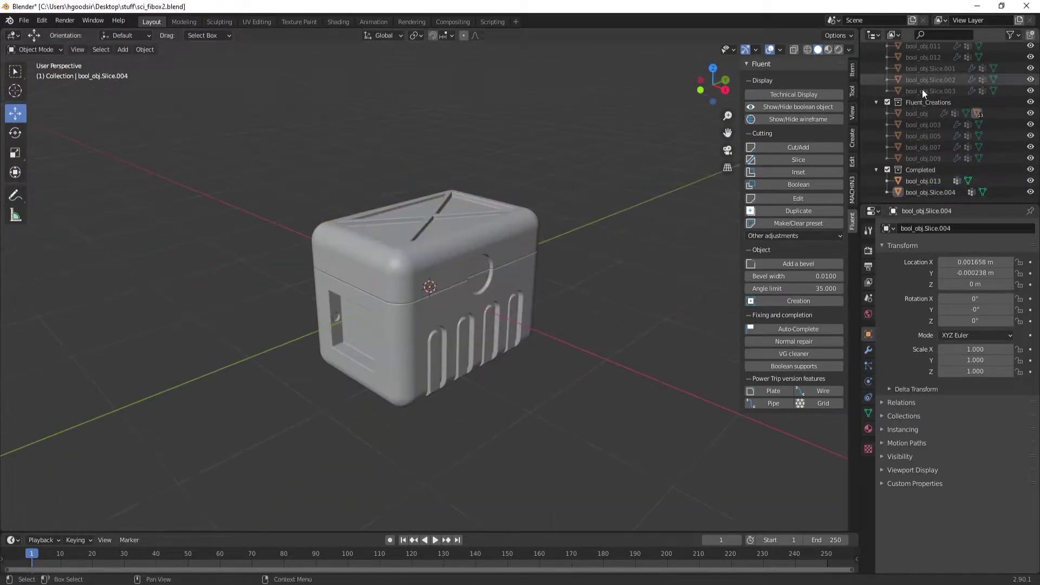
scroll(877, 69, "up", 5)
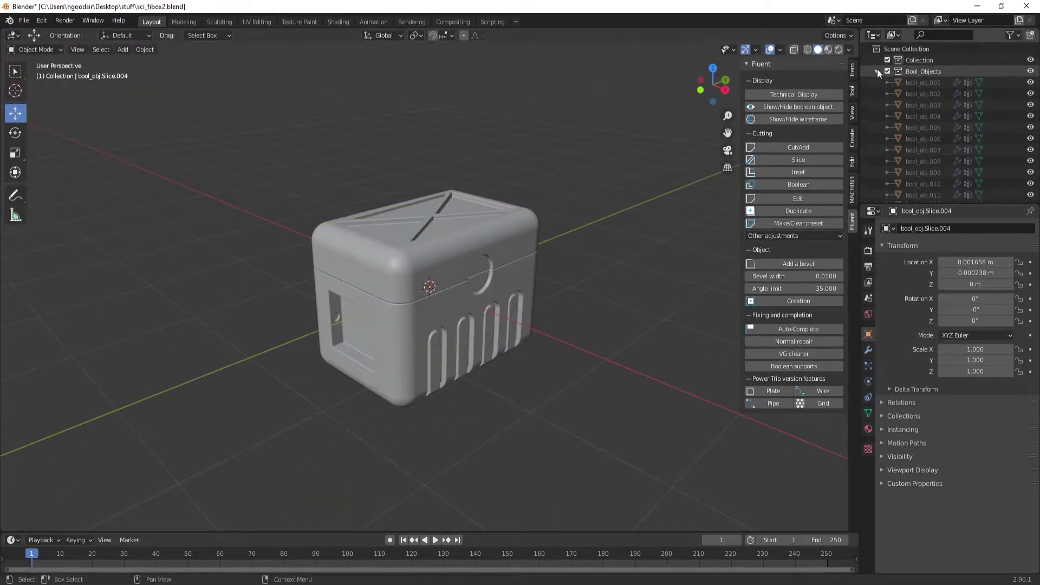
- Repair the lid's shading normals with Fluent Normal repair on all its faces
left_click(930, 116)
left_click(794, 341)
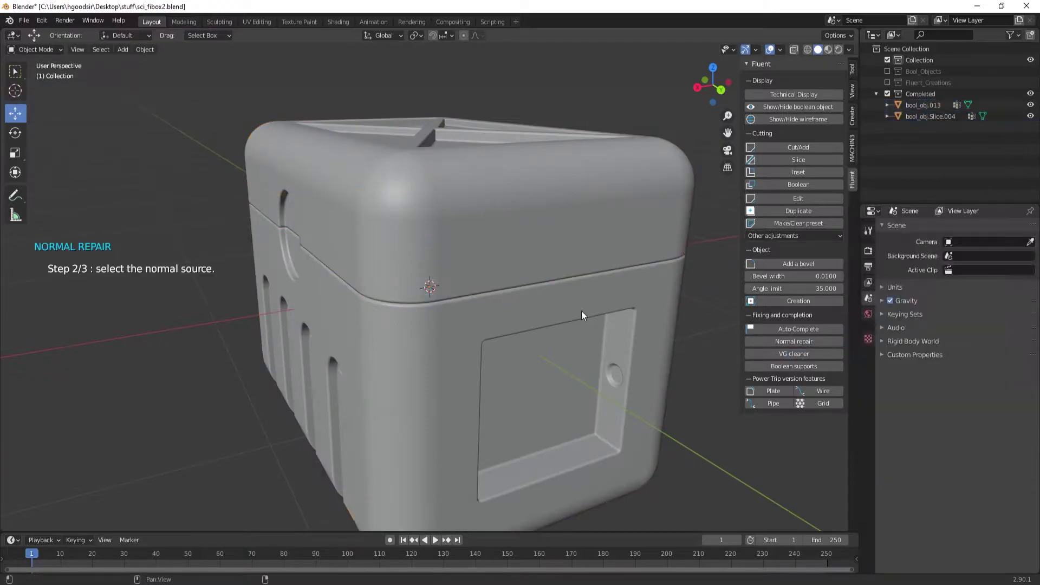
left_click(298, 290)
scroll(363, 275, "up", 3)
key("l")
scroll(429, 212, "down", 5)
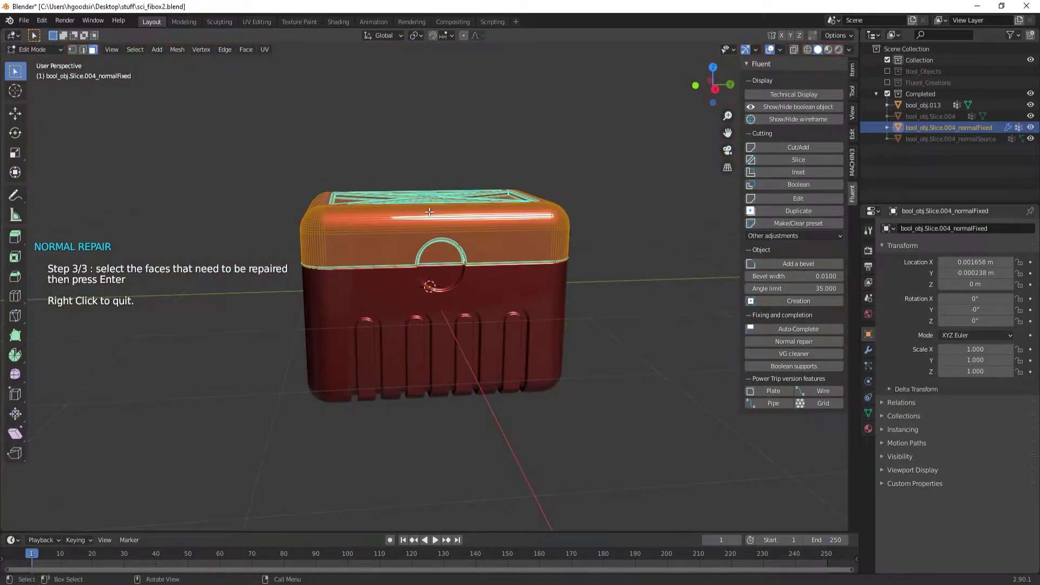
key("Return")
middle_click_drag(395, 260, 103, 266)
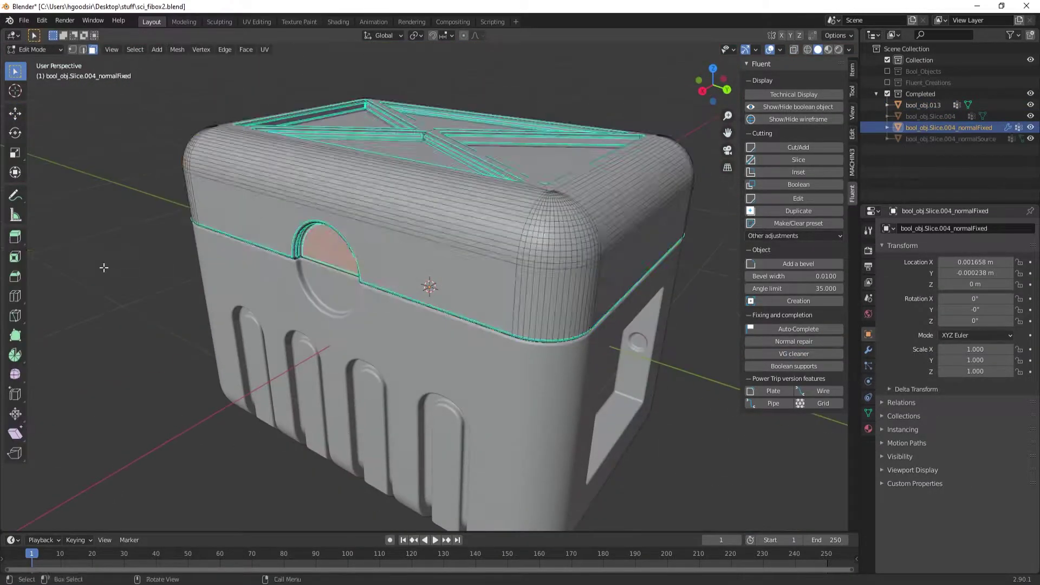
right_click(60, 127)
key("Escape")
- Select the crate body, start a vertical move, then cancel it
key("Tab")
left_click(432, 243)
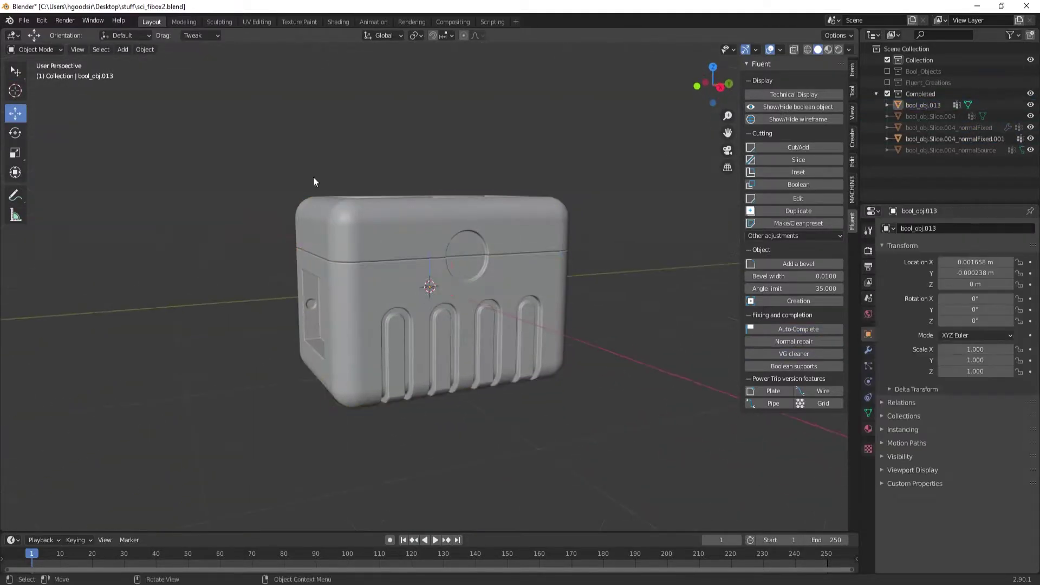
key("g")
key("z")
right_click(443, 114)
left_click(807, 49)
scroll(457, 259, "up", 3)
middle_click_drag(457, 259, 743, 70)
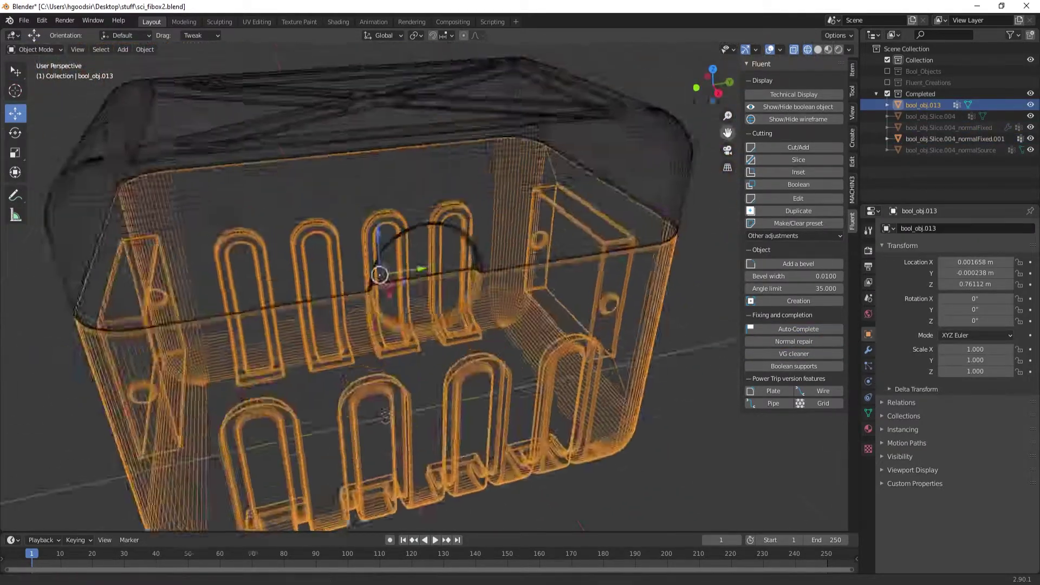
- Check the crate in wireframe, then select the lid and show its material settings
key("alt+a")
left_click(818, 49)
middle_click_drag(596, 163, 540, 217)
left_click(541, 216)
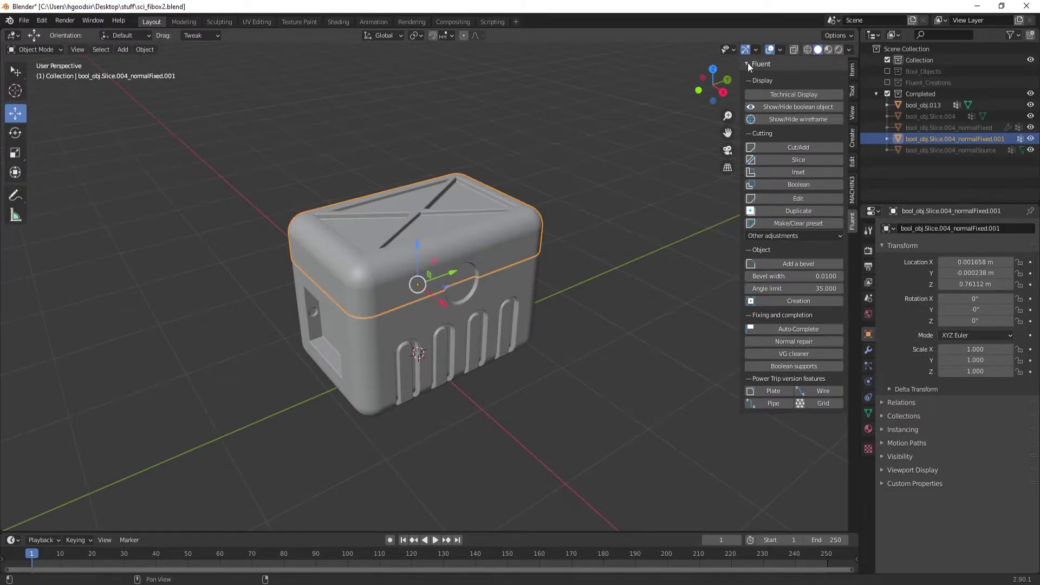
key("n")
scroll(650, 270, "up", 3)
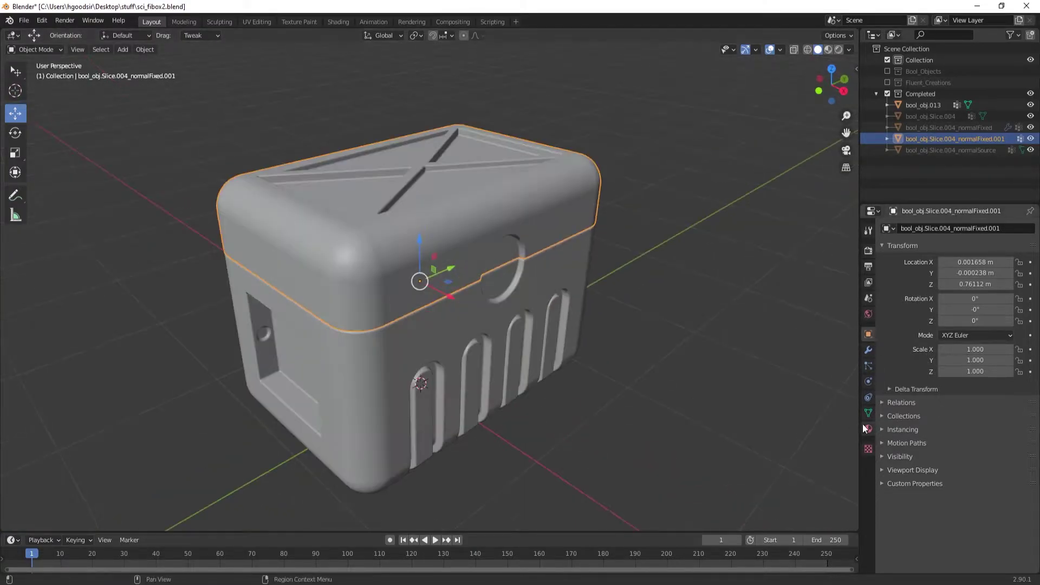
left_click(869, 429)
- Add a ground plane under the crate and scale it up, previewing materials
left_click(828, 49)
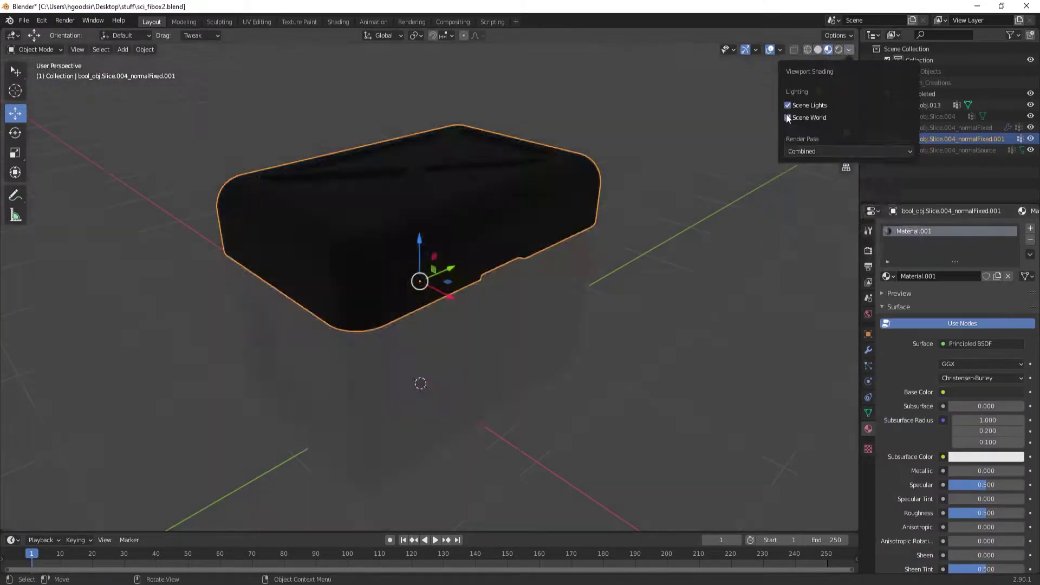
left_click(122, 50)
left_click(233, 61)
key("s")
left_click(843, 365)
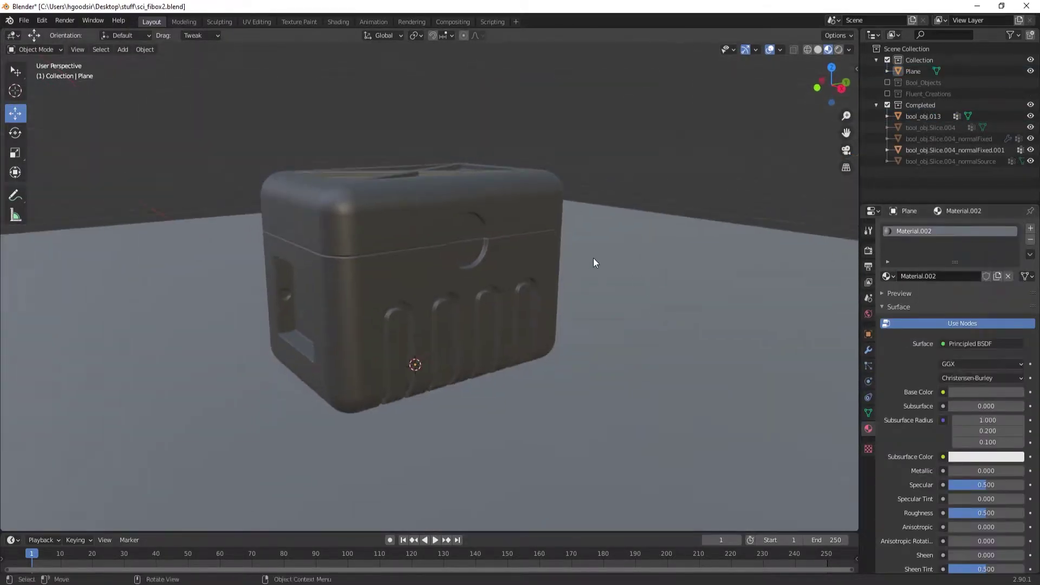
- Drive the crate's roughness with a noise texture set to 2D Chebychev distance
left_click(290, 346)
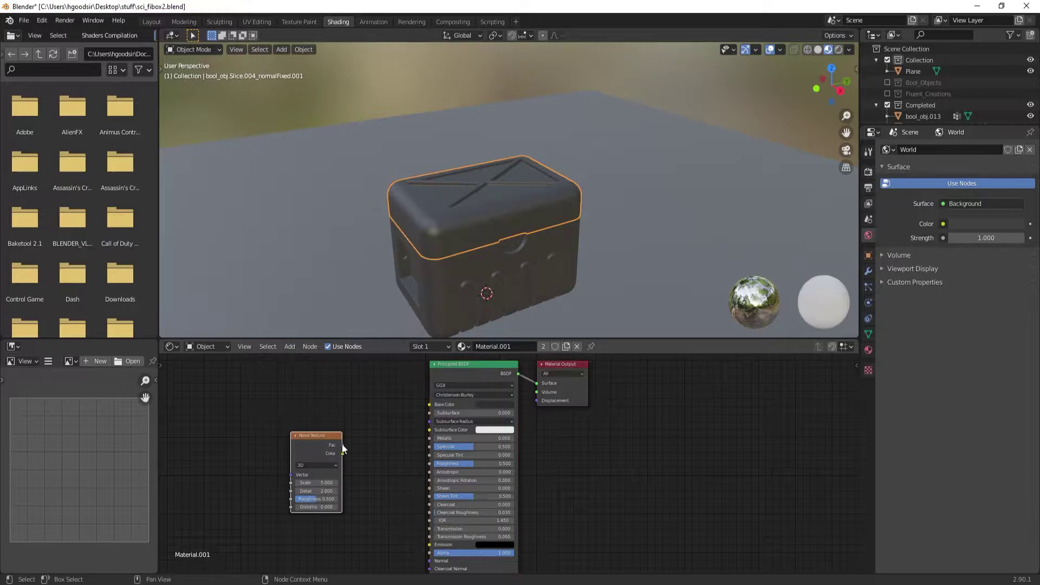
left_click_drag(342, 446, 429, 464)
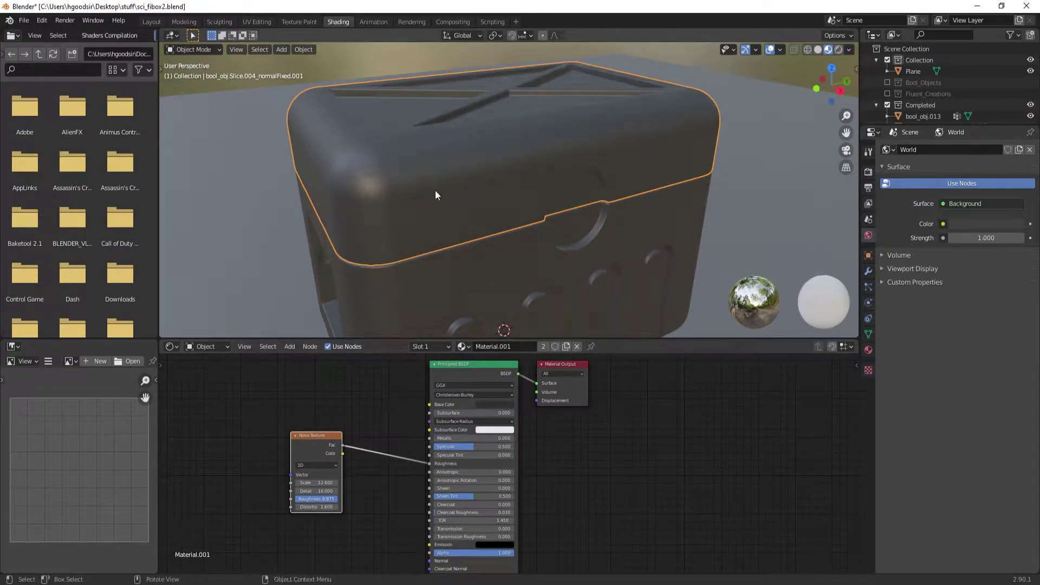
middle_click_drag(436, 195, 454, 89)
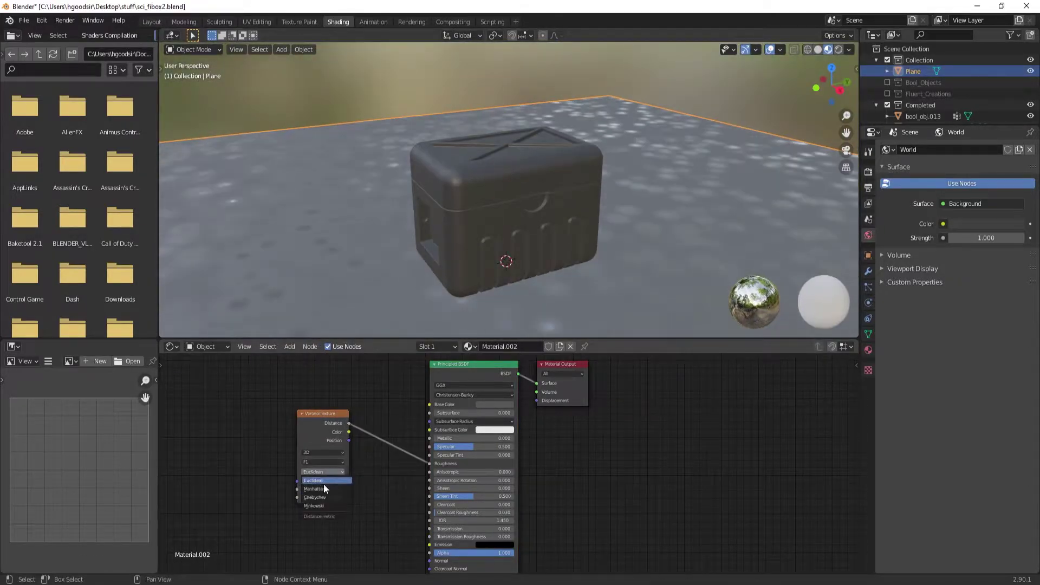
left_click(324, 488)
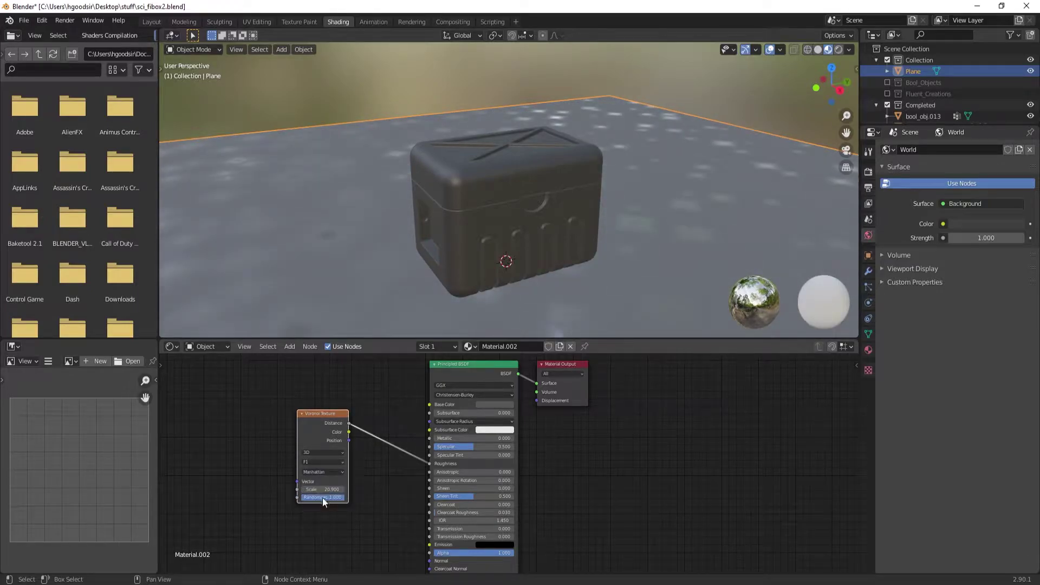
left_click(323, 472)
left_click(322, 497)
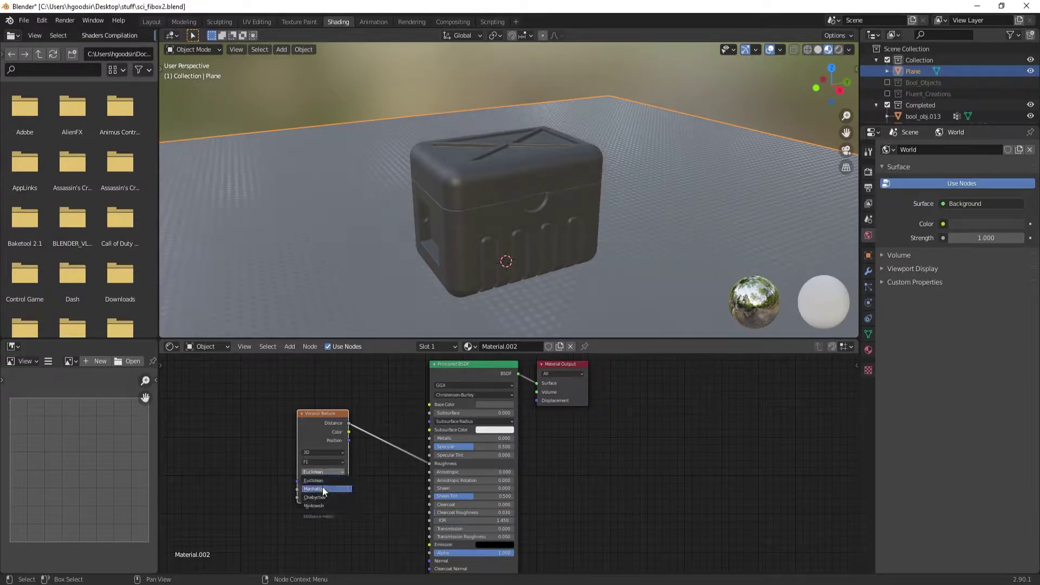
left_click(325, 469)
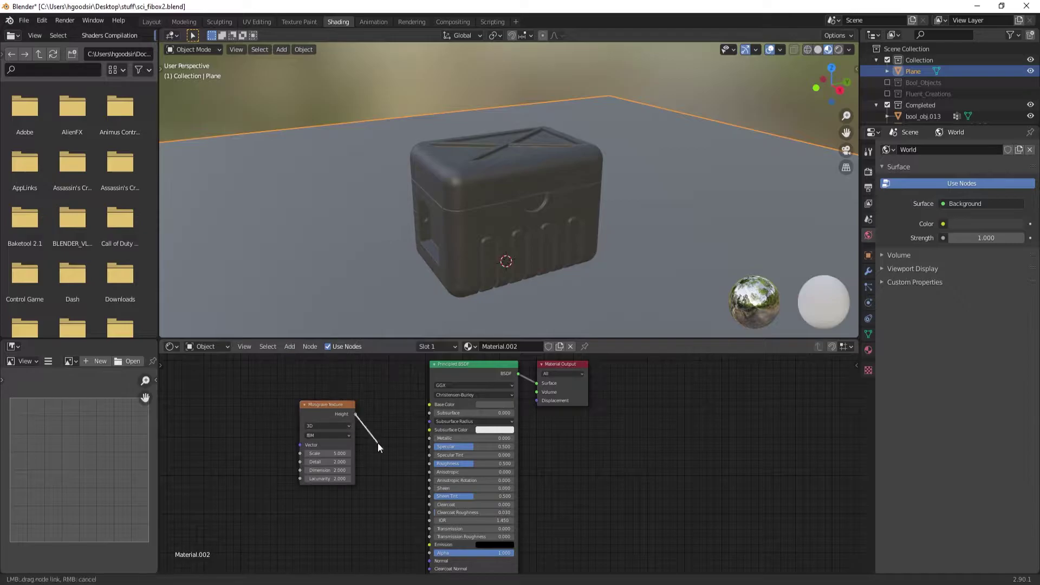
- Drive the plane's roughness with Musgrave Height at lacunarity 1.700, back in Layout
left_click_drag(378, 443, 429, 463)
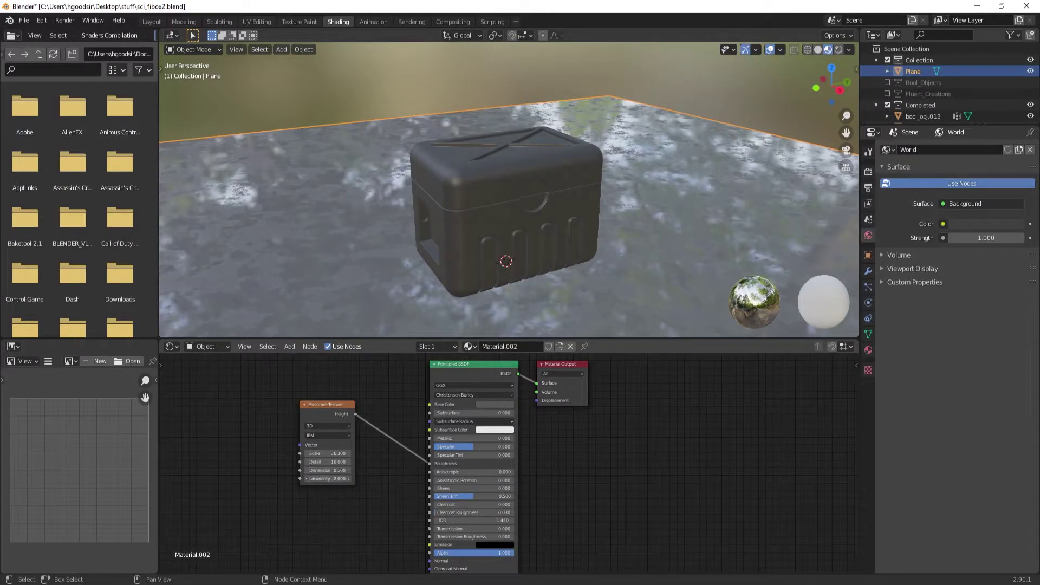
left_click_drag(328, 454, 314, 453)
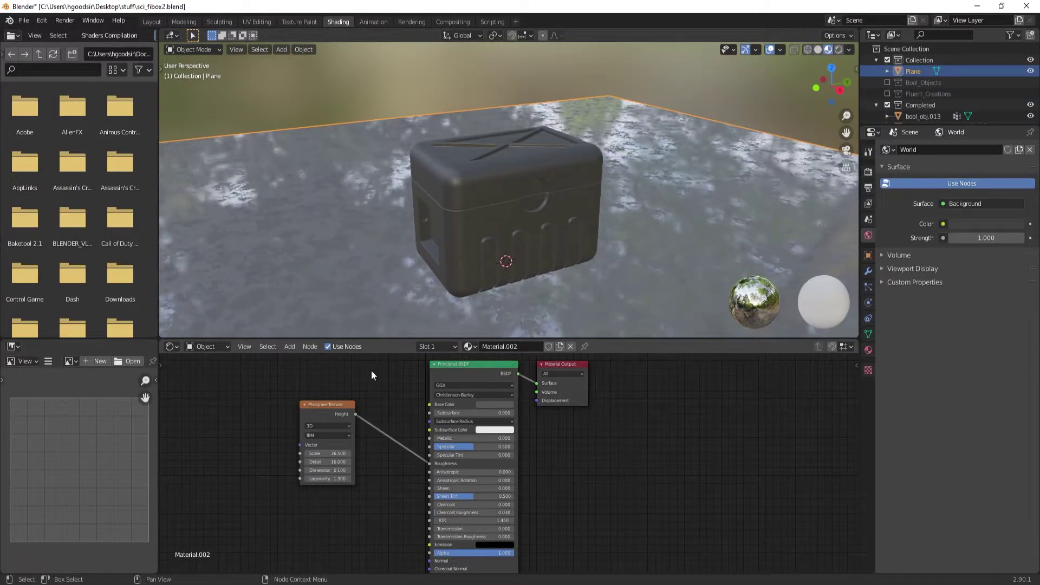
left_click(151, 21)
mouse_move(553, 367)
middle_mouse_down()
mouse_move(508, 295)
mouse_move(515, 288)
middle_mouse_up()
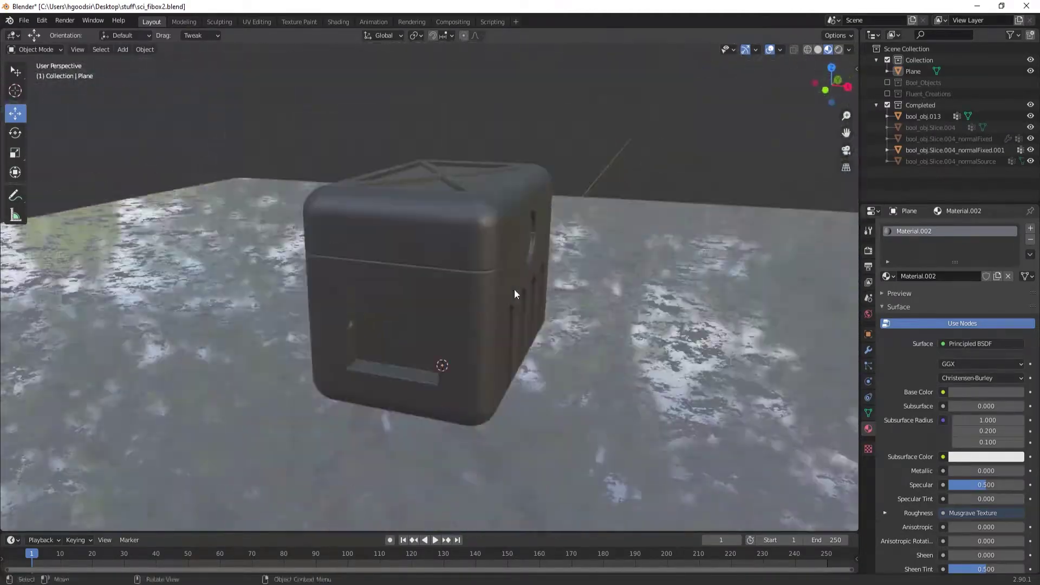
- Try drawing a pipe across the crate's back opening, then cancel it
left_click(122, 49)
left_click(368, 333)
middle_click_drag(367, 333, 428, 320)
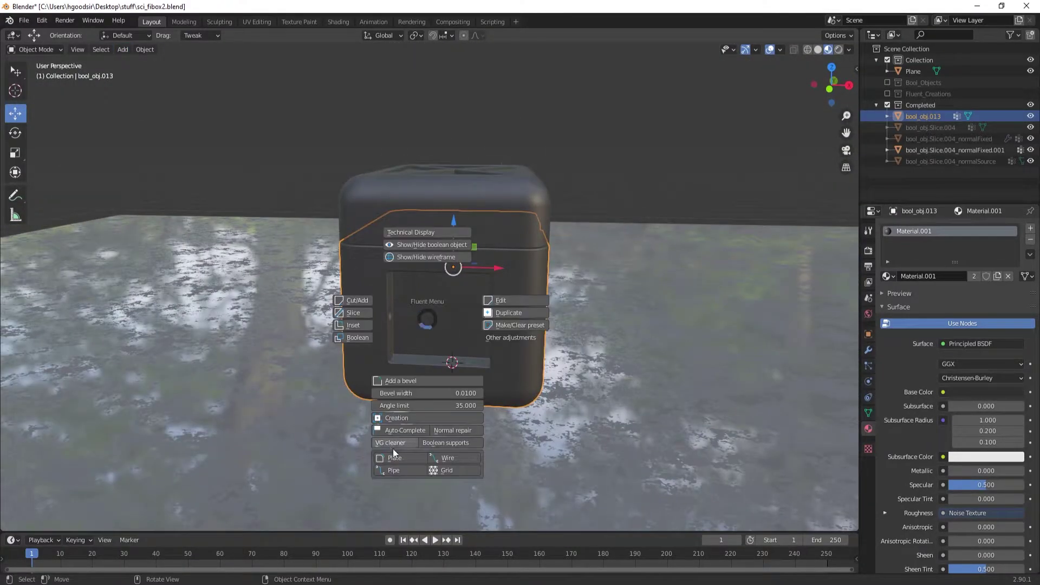
left_click(394, 469)
scroll(488, 347, "up", 5)
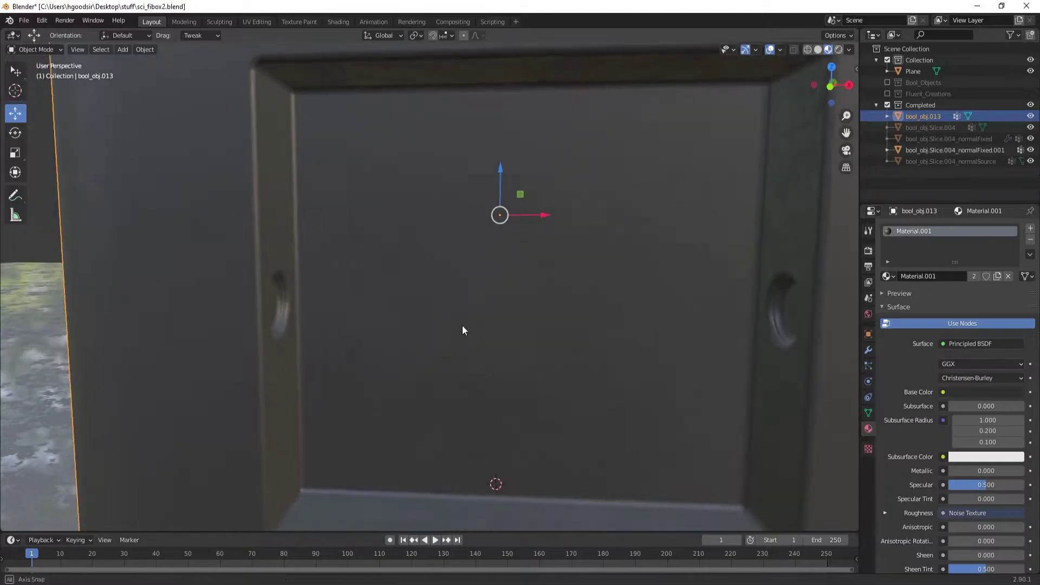
key("ctrl+KP_1")
left_click(209, 238)
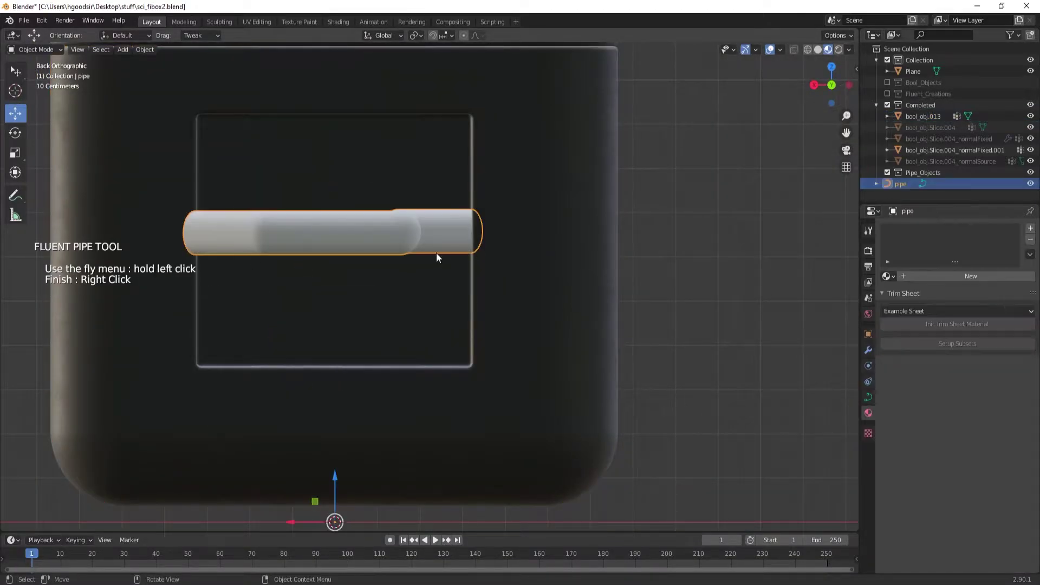
mouse_move(437, 253)
middle_mouse_down()
mouse_move(388, 292)
mouse_move(232, 323)
middle_mouse_up()
key("Escape")
- Draw and adjust a trial pipe across the side opening, then discard it
mouse_move(233, 324)
left_mouse_down()
mouse_move(272, 370)
mouse_move(260, 368)
left_mouse_up()
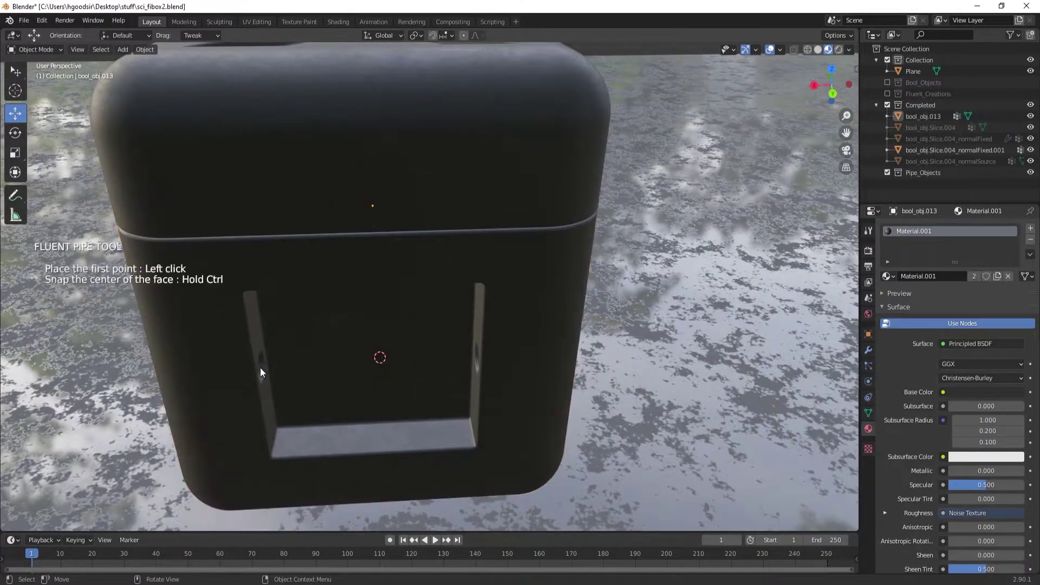
left_click(260, 367)
left_click(420, 366)
middle_click_drag(423, 365, 574, 313)
left_click(584, 359)
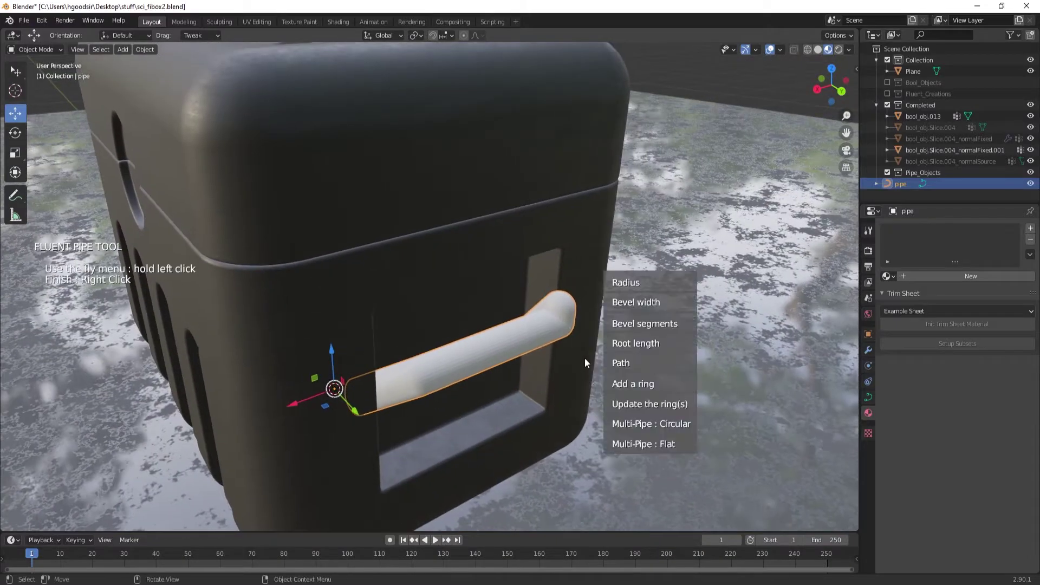
left_click_drag(584, 359, 650, 424)
right_click(500, 337)
left_click(610, 367)
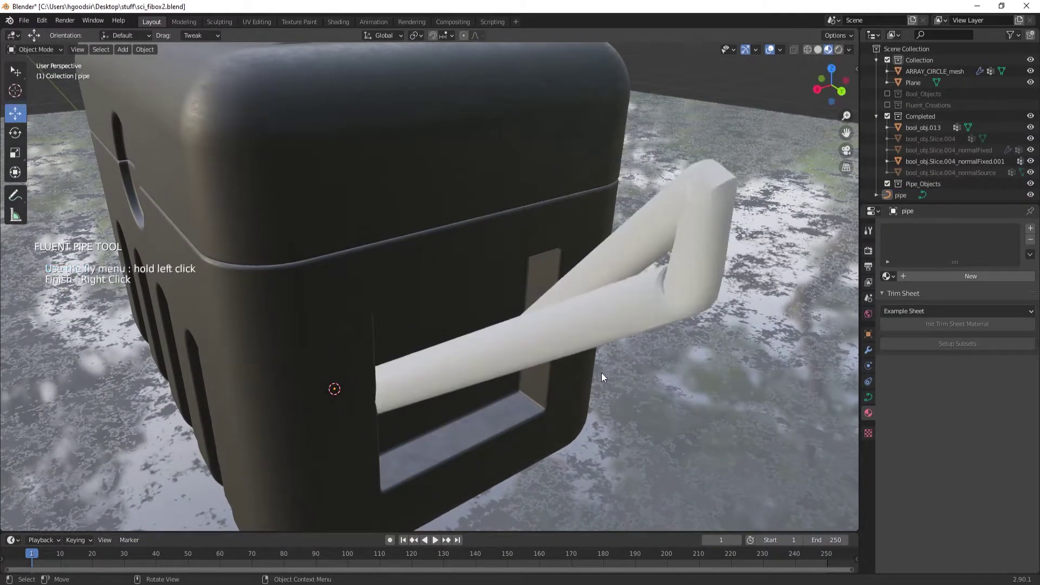
mouse_move(602, 373)
middle_mouse_down()
mouse_move(379, 325)
mouse_move(325, 270)
middle_mouse_up()
- Add a cylinder, rotate it horizontal and slide it into the side opening
left_click(228, 118)
left_click(15, 133)
left_click_drag(486, 278, 488, 279)
middle_click_drag(487, 279, 79, 220)
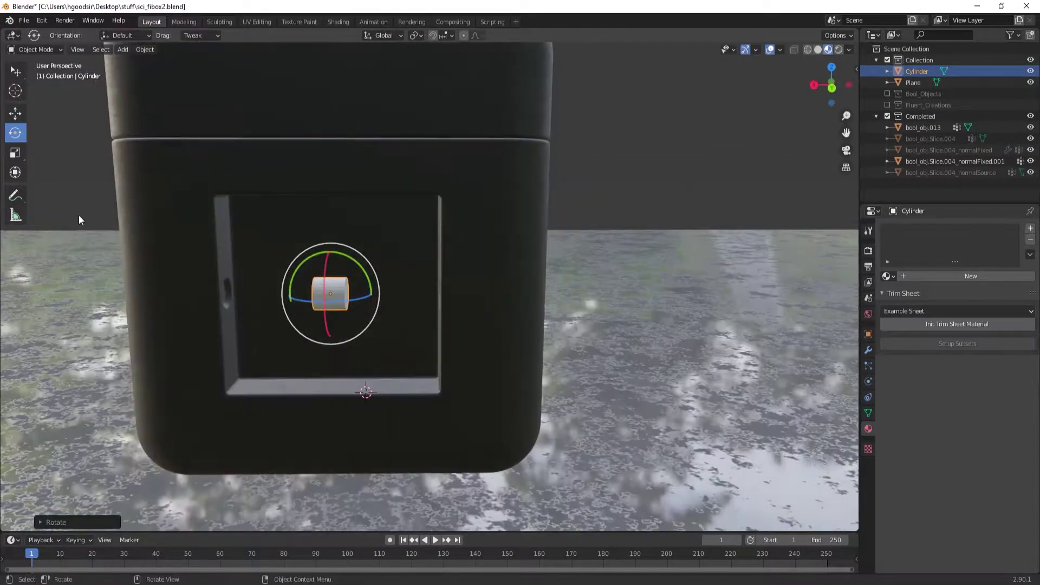
middle_click_drag(643, 249, 380, 271)
left_click(16, 112)
left_click_drag(466, 344, 480, 353)
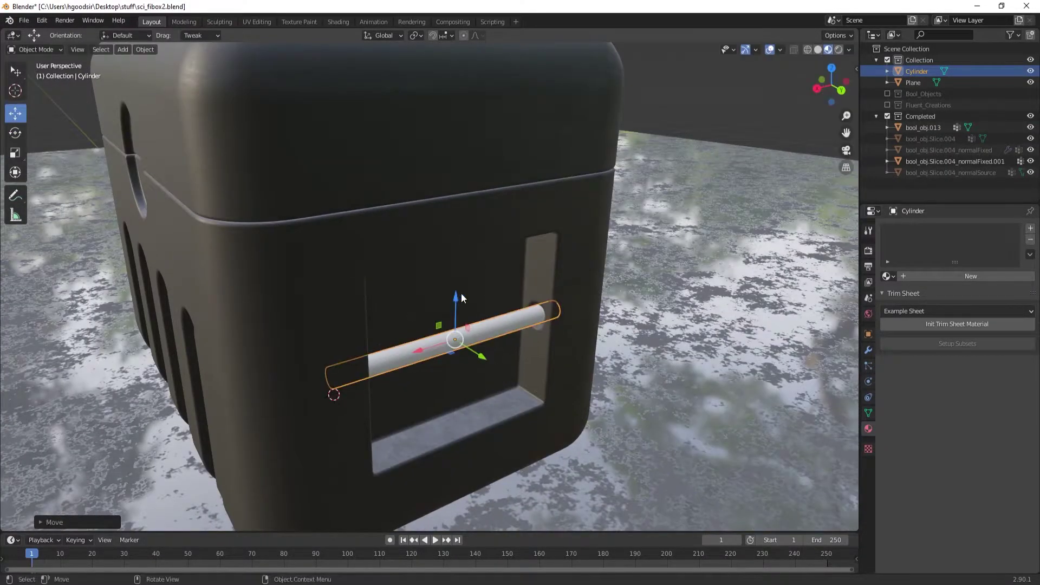
- Give the cylinder a new orange material, removing an extra slot added to the crate
left_click(887, 276)
left_click(921, 379)
middle_click_drag(529, 325, 487, 303)
left_click(923, 127)
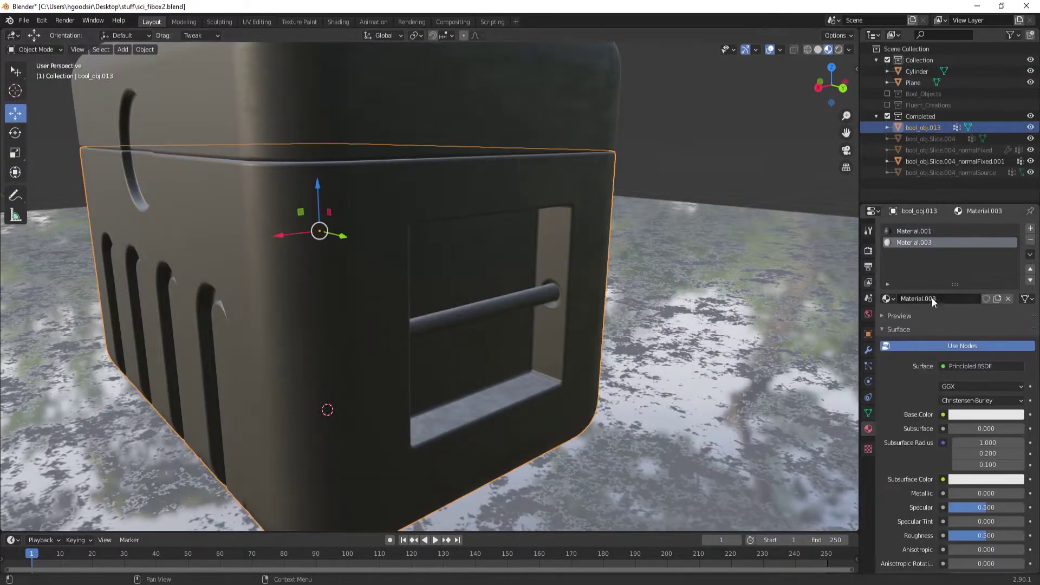
left_click(1031, 240)
left_click(482, 312)
left_click(962, 276)
left_click(986, 392)
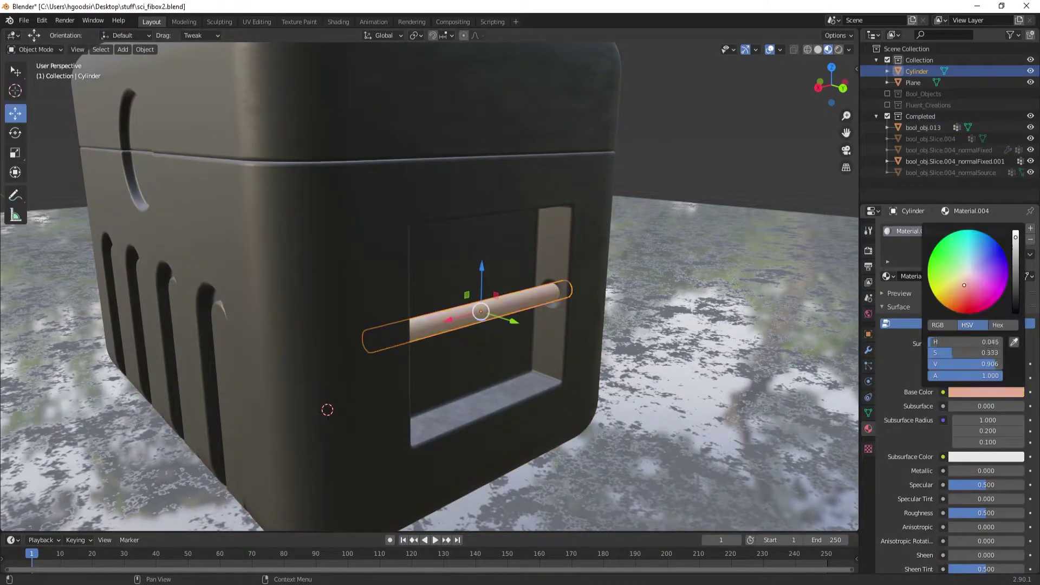
left_click(953, 244)
- Duplicate the orange bar onto the crate's opposite side
middle_click_drag(541, 325, 390, 297)
key("shift+d")
left_click(287, 342)
mouse_move(287, 341)
middle_mouse_down()
mouse_move(593, 376)
mouse_move(317, 323)
mouse_move(411, 303)
mouse_move(419, 375)
middle_mouse_up()
scroll(445, 336, "down", 3)
left_click(401, 245)
- Insert the WARNING decal on the crate front
key("d")
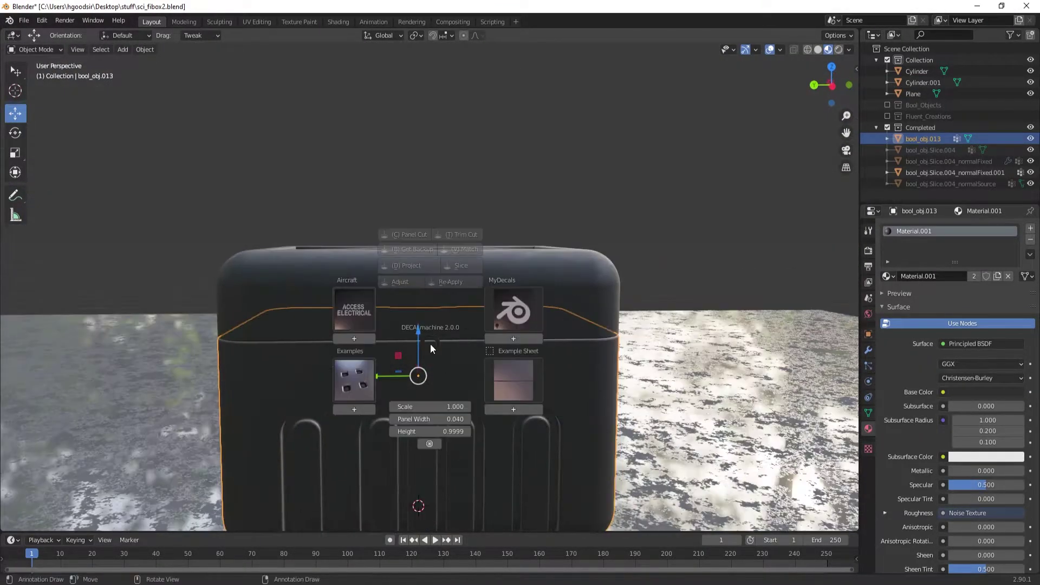
left_click(574, 261)
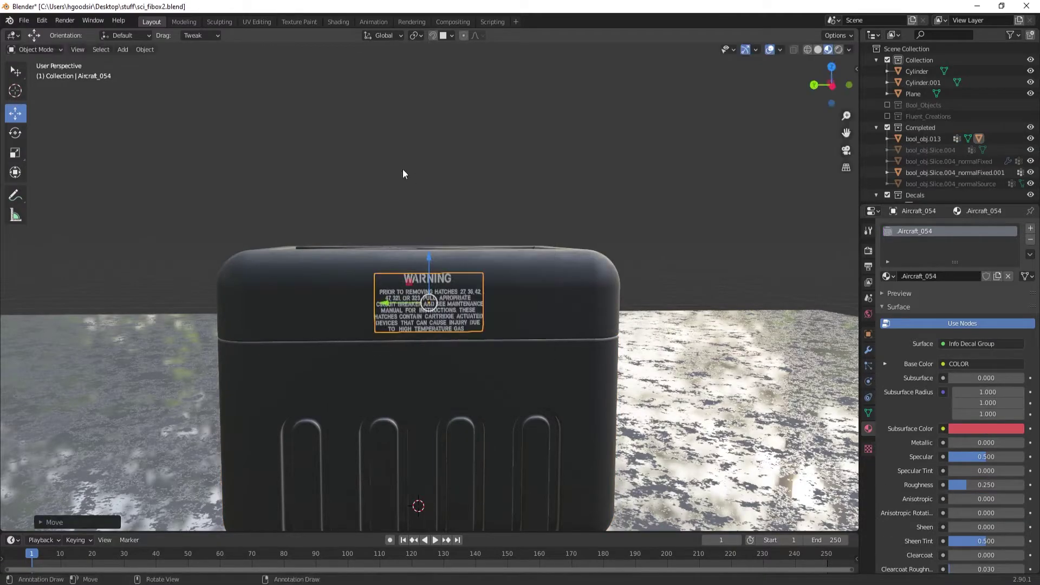
middle_click_drag(403, 169, 564, 252)
mouse_move(421, 342)
middle_mouse_down()
mouse_move(534, 372)
mouse_move(434, 375)
middle_mouse_up()
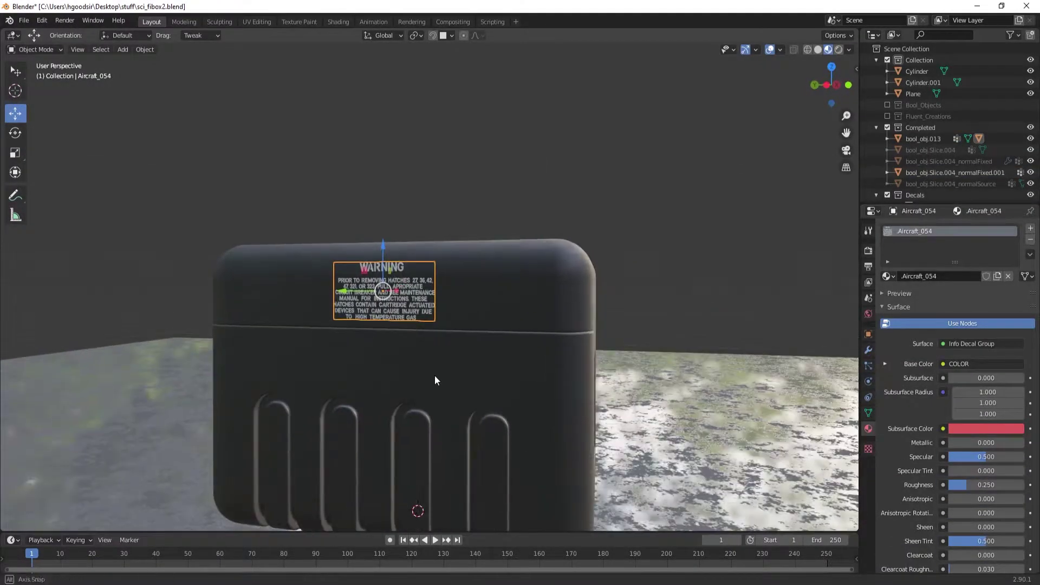
left_click(544, 282)
- Add a small bolt decal and delete an unwanted decal from the front
key("d")
left_click(584, 477)
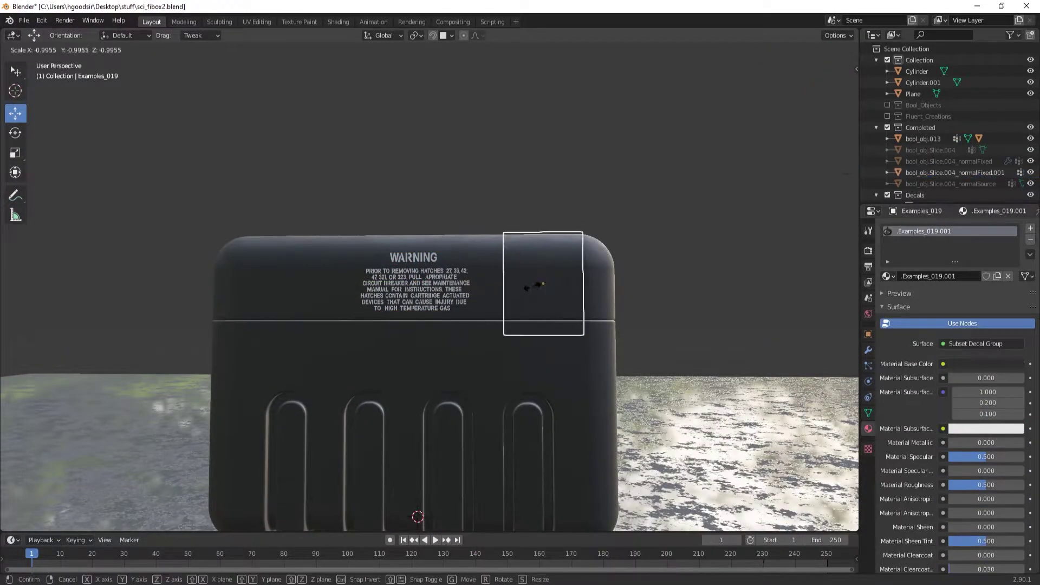
left_click(207, 296)
mouse_move(207, 296)
middle_mouse_down()
mouse_move(489, 266)
mouse_move(382, 408)
mouse_move(437, 312)
mouse_move(542, 325)
mouse_move(463, 322)
mouse_move(380, 190)
middle_mouse_up()
key("d")
left_click(365, 346)
key("Delete")
left_click(464, 323)
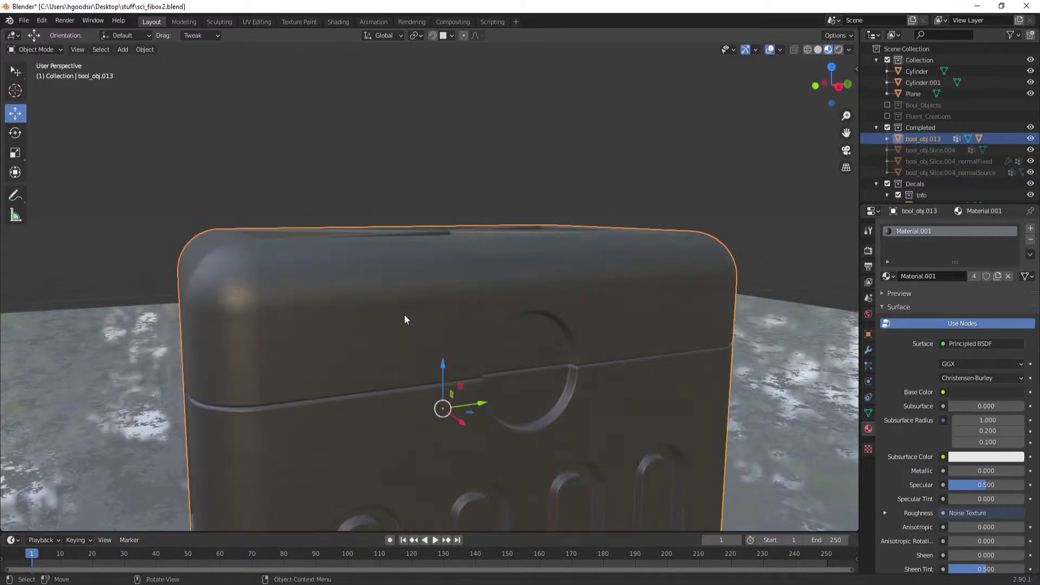
- Undo a red button decal and place a yellow latch decal in the recess instead
mouse_move(405, 319)
middle_mouse_down()
mouse_move(411, 433)
mouse_move(483, 355)
middle_mouse_up()
key("d")
left_click(406, 389)
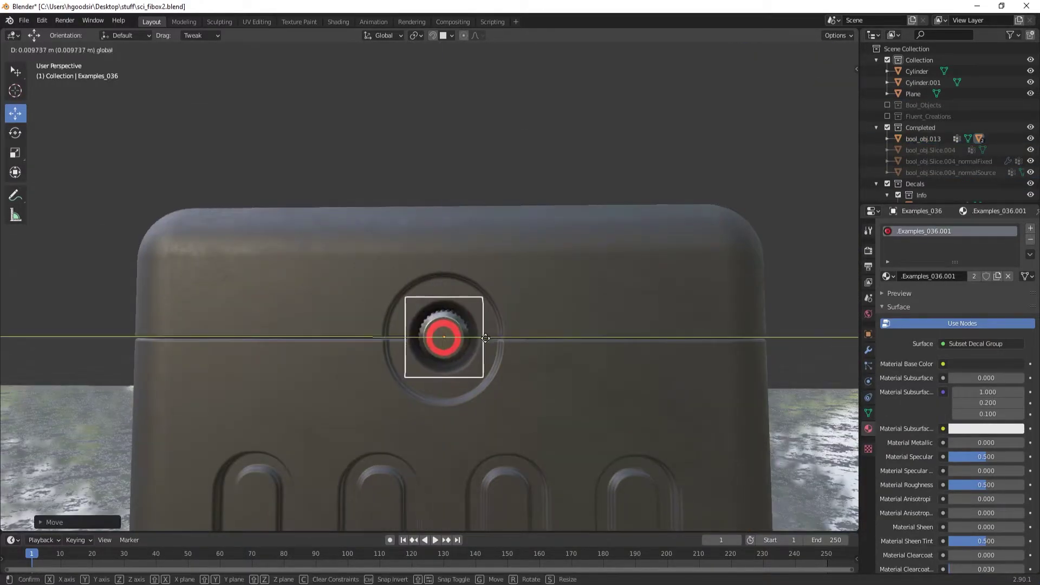
mouse_move(456, 314)
middle_mouse_down()
mouse_move(382, 355)
mouse_move(304, 349)
mouse_move(360, 329)
mouse_move(479, 375)
mouse_move(435, 365)
middle_mouse_up()
key("ctrl+z")
key("d")
left_click(454, 362)
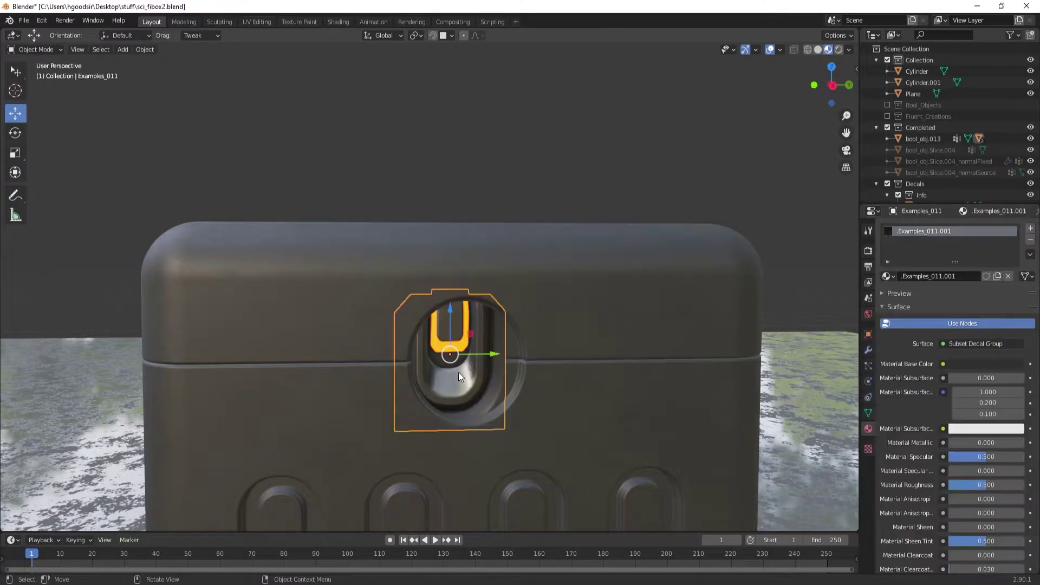
key("z")
- Insert the Examples round port decal and move it vertically onto the front seam
key("d")
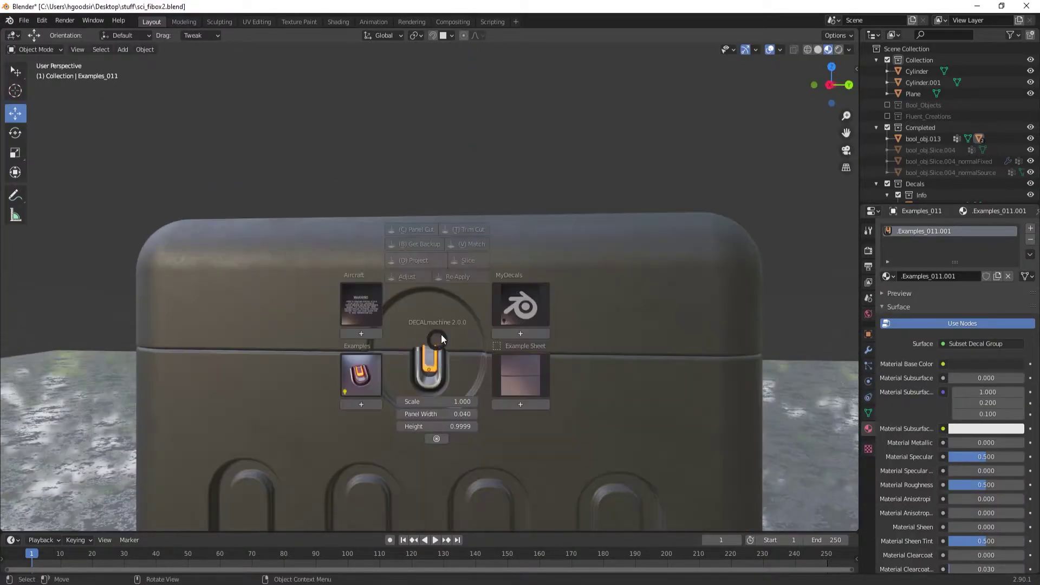
left_click(515, 302)
left_click(437, 346)
key("z")
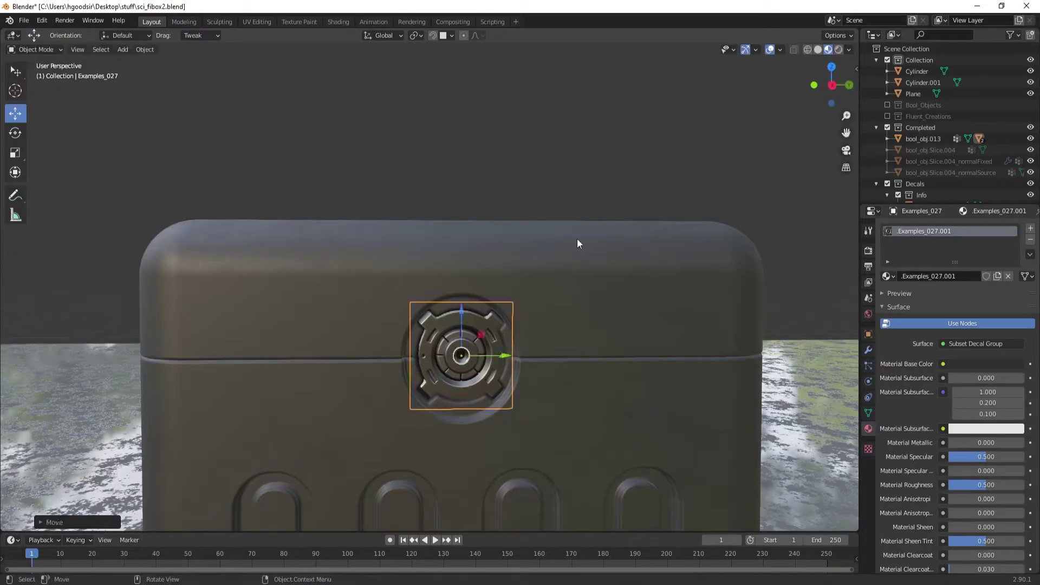
left_click(577, 238)
key("KP_Decimal")
key("alt+a")
middle_click_drag(467, 370, 385, 341)
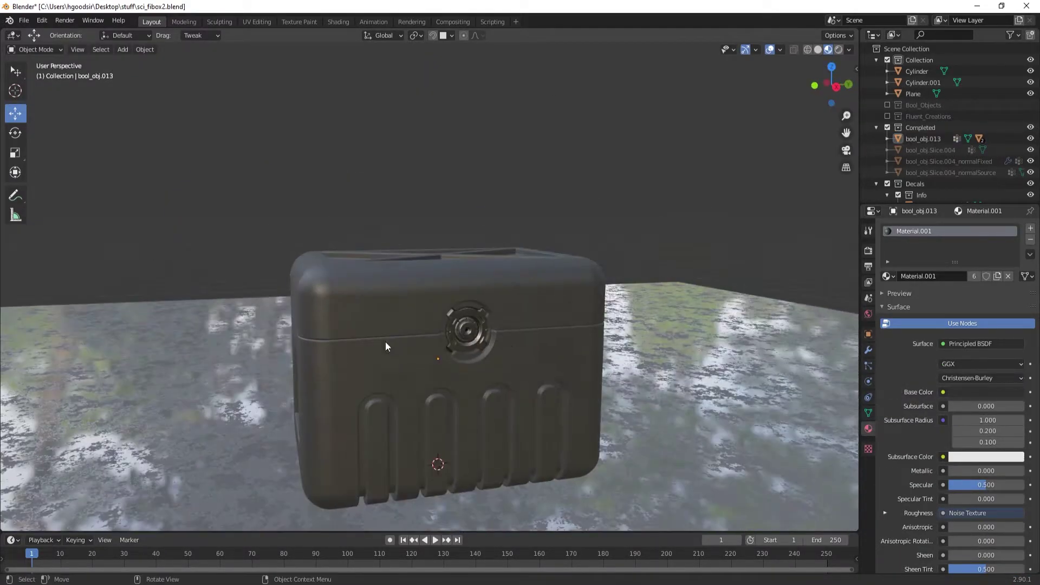
mouse_move(433, 450)
middle_mouse_down()
mouse_move(528, 380)
mouse_move(502, 314)
middle_mouse_up()
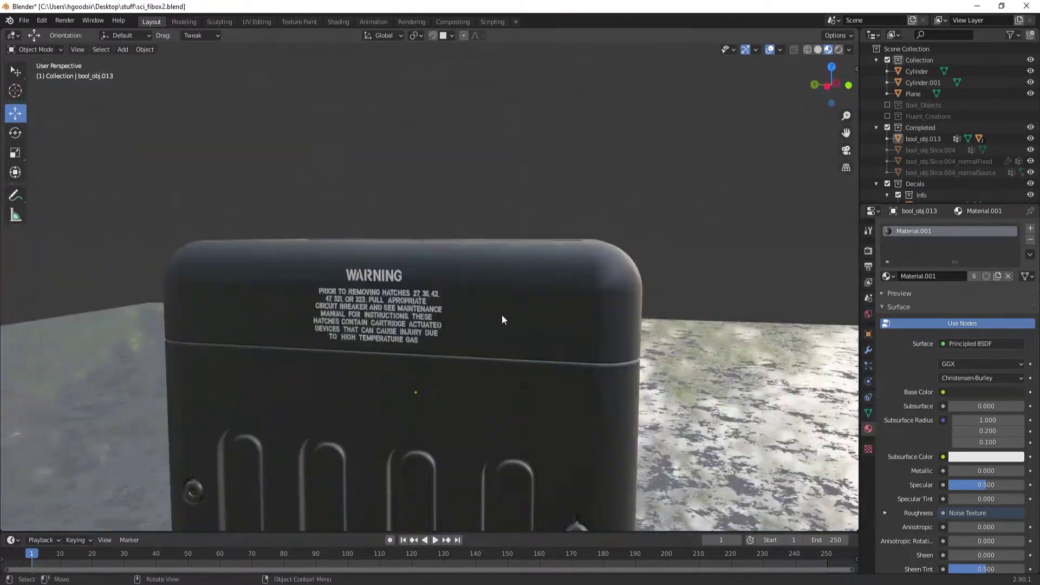
- Add a shrunken rounded plate decal and duplicate a bolt decal to the other side
key("d")
left_click(743, 249)
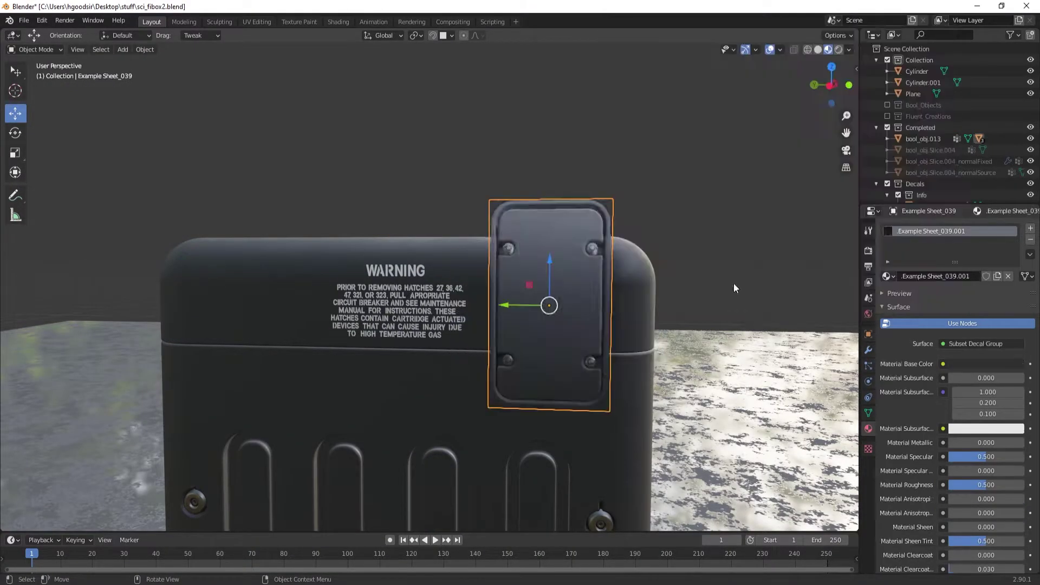
key("s")
key("g")
left_click(556, 257)
scroll(556, 257, "down", 3)
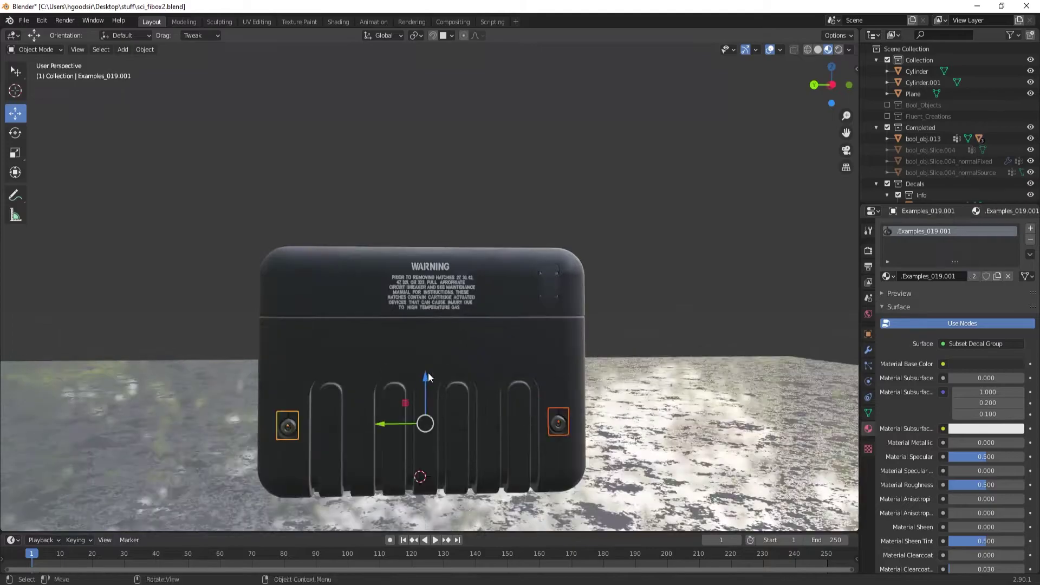
key("shift+d")
scroll(510, 307, "up", 2)
middle_click_drag(509, 307, 480, 219)
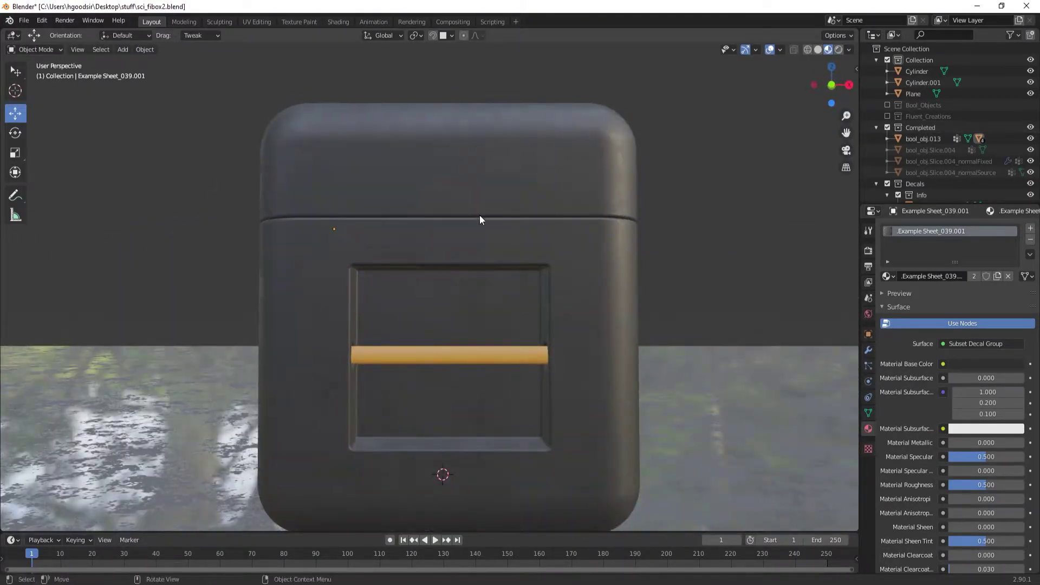
- Insert the DANGER decal and a perforated grille scaled to fill the opening
key("d")
left_click(454, 286)
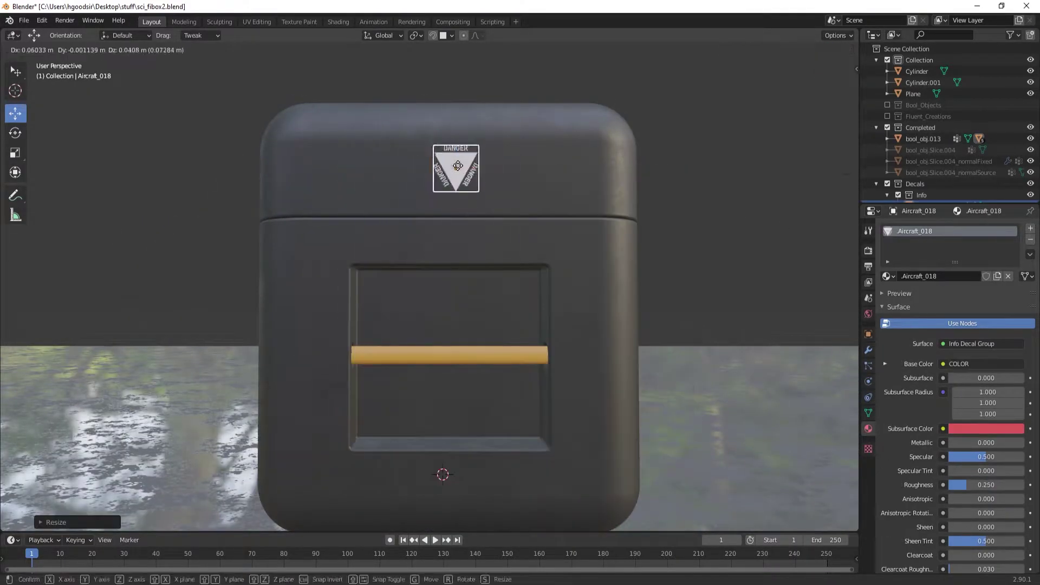
left_click(442, 312)
key("d")
left_click(567, 183)
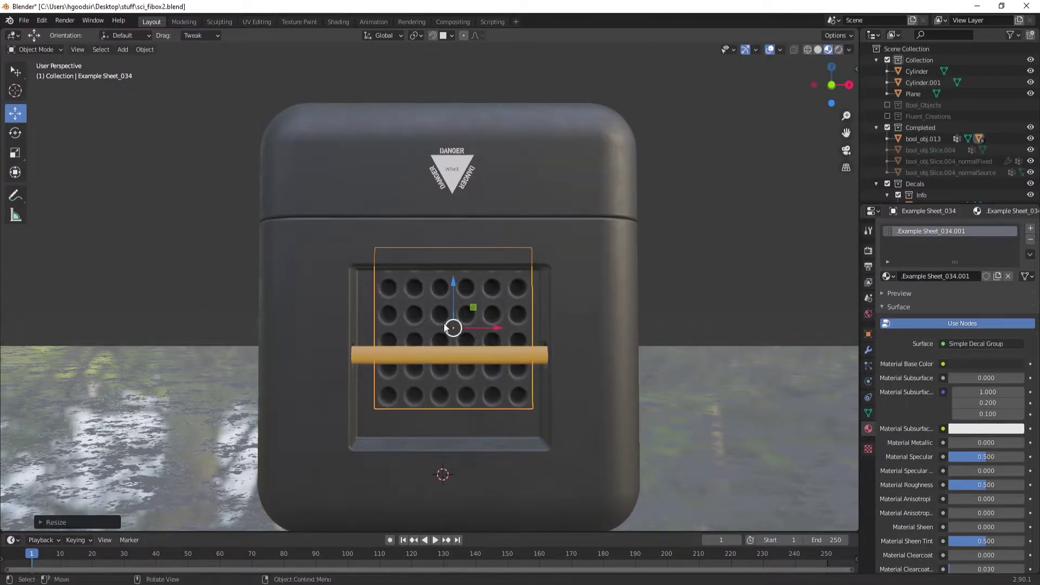
key("s")
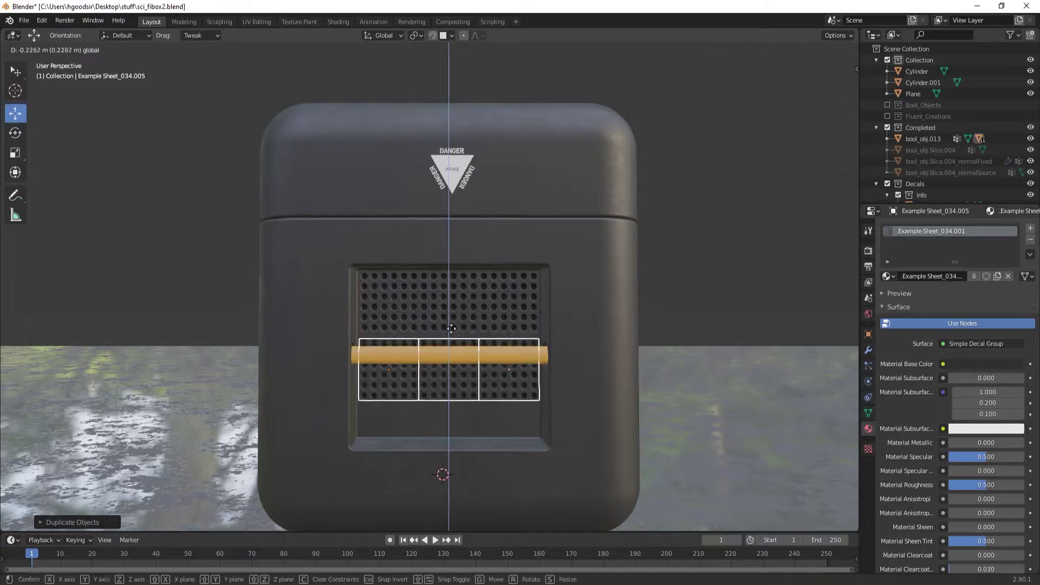
left_click(457, 385)
middle_click_drag(457, 384, 413, 343)
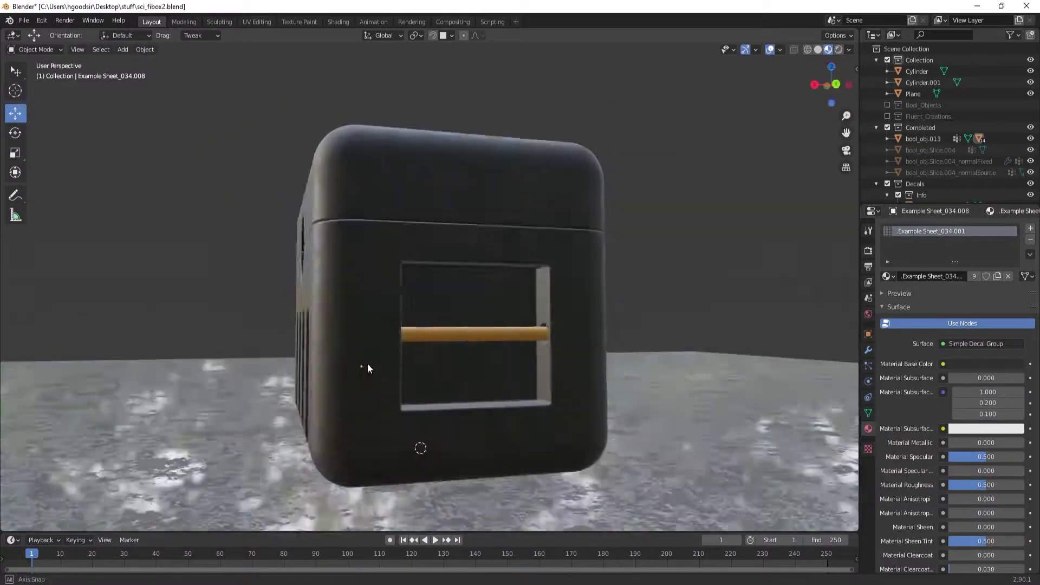
- Add diagonal striped panels above and below the bar and an Aircraft CAUTION label
key("d")
left_click(656, 238)
key("s")
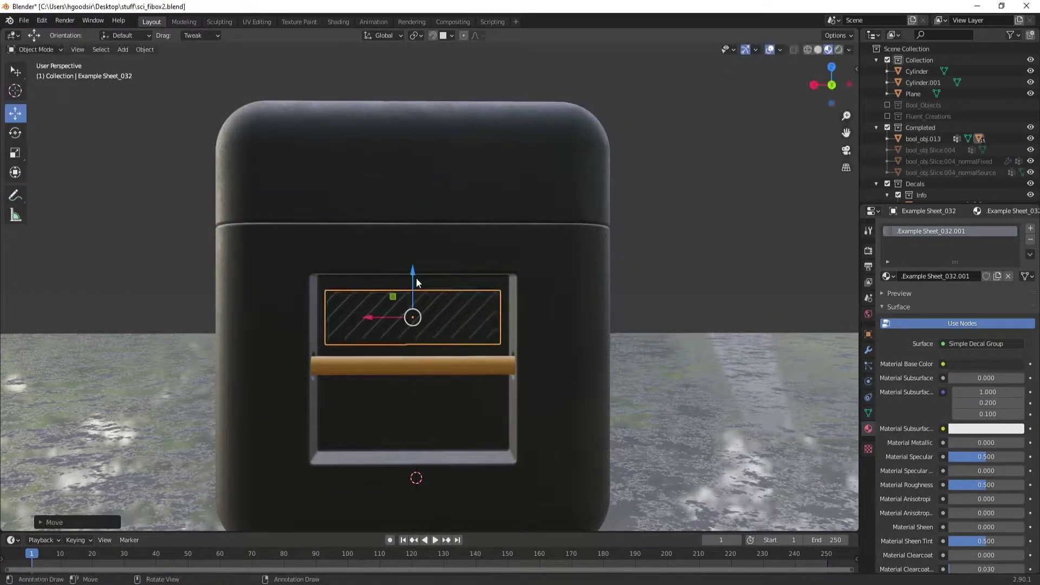
key("shift+d")
left_click(388, 329)
mouse_move(388, 329)
middle_mouse_down()
mouse_move(438, 343)
mouse_move(473, 262)
middle_mouse_up()
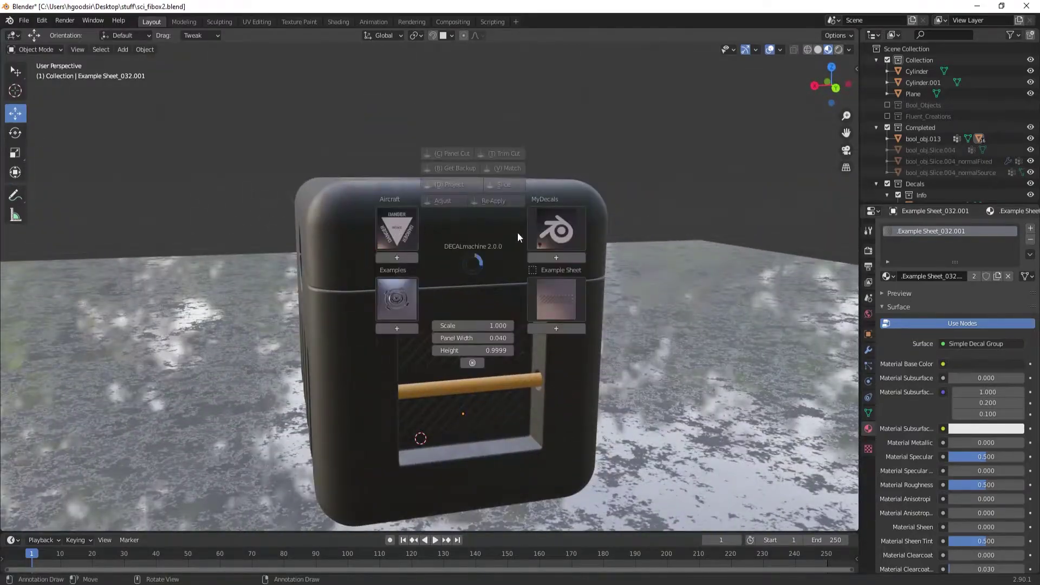
left_click(397, 228)
left_click(472, 255)
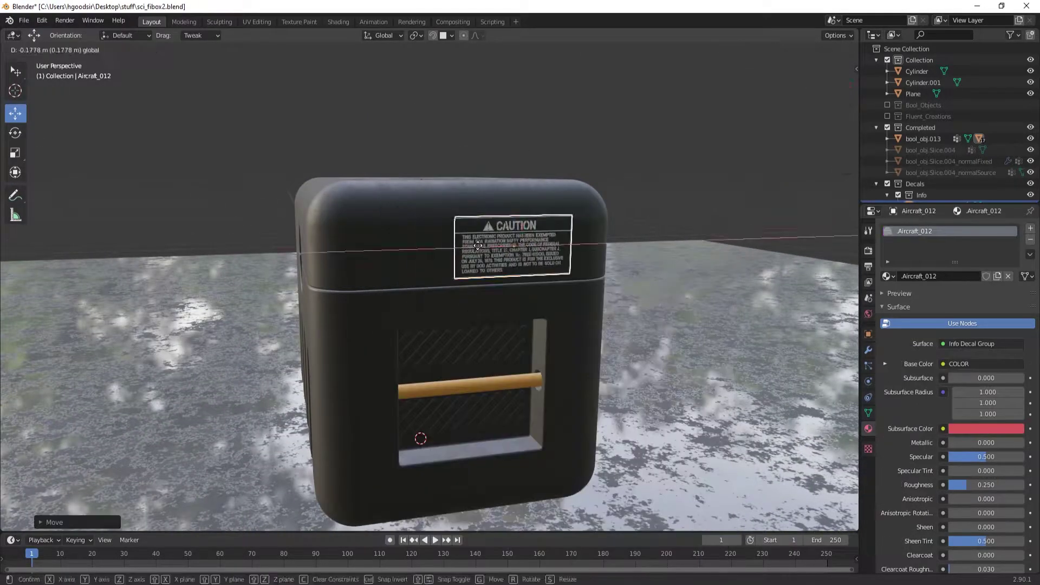
left_click(550, 211)
- Place two shrunken Examples latch decals along the lid seam
key("d")
left_click(339, 281)
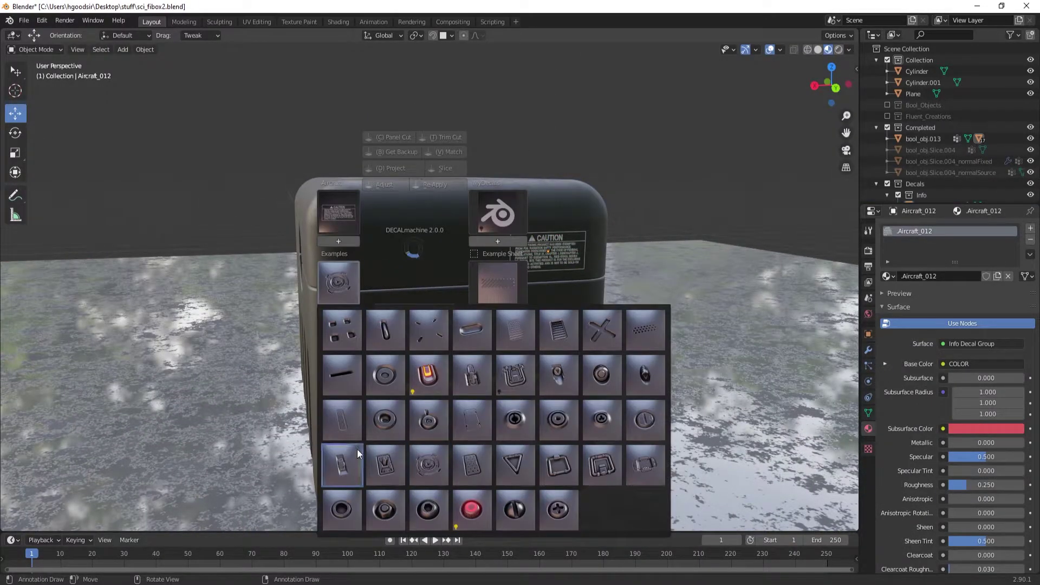
left_click(561, 410)
key("s")
left_click(416, 244)
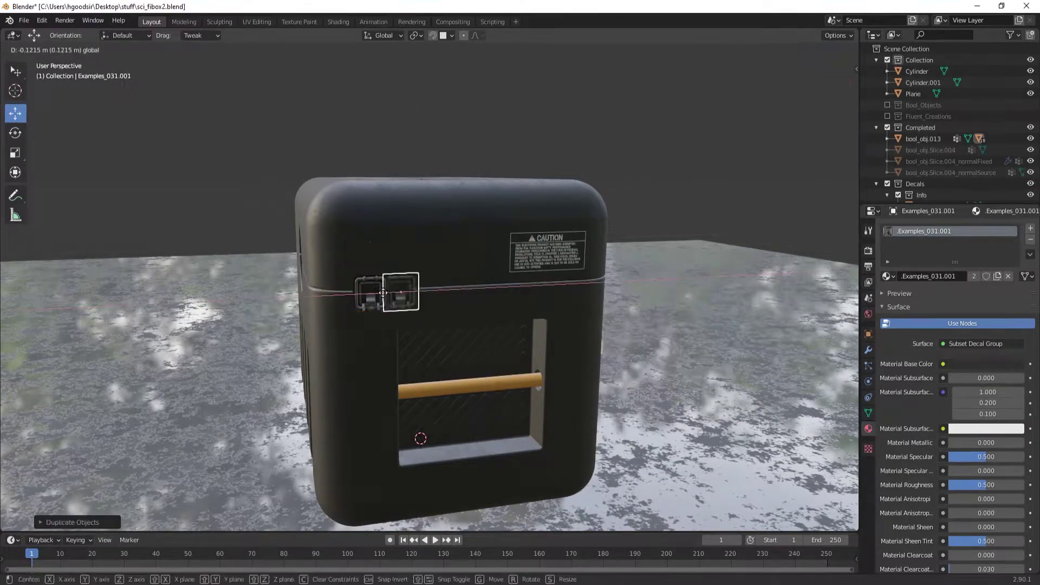
key("d")
mouse_move(517, 305)
middle_mouse_down()
mouse_move(437, 305)
mouse_move(388, 283)
middle_mouse_up()
left_click(374, 255)
left_click(399, 285)
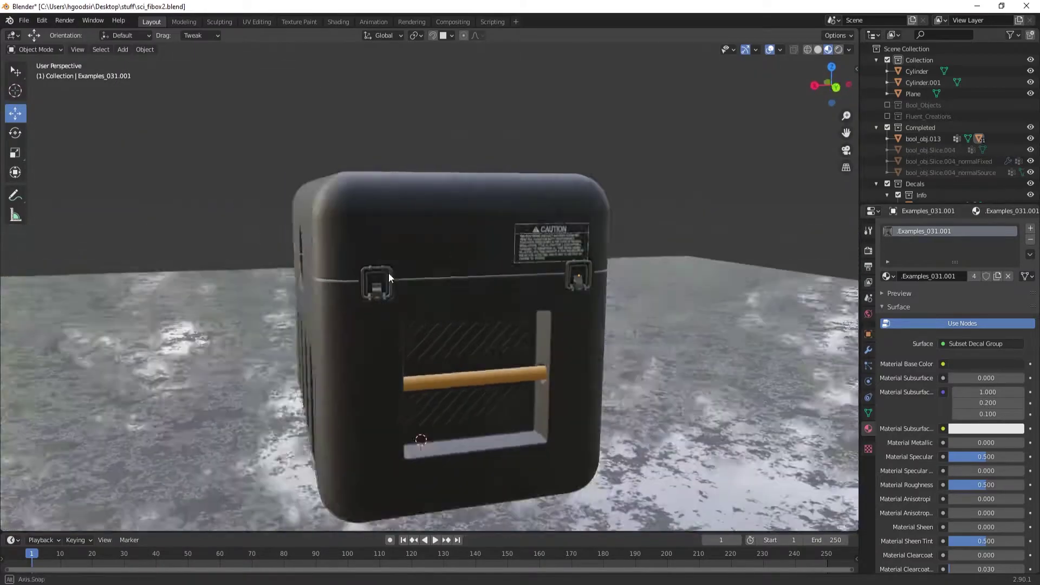
- Add an Aircraft WARNING text decal and a navy info label on the back
left_click(493, 242)
middle_click_drag(492, 242, 451, 351)
key("d")
left_click(382, 316)
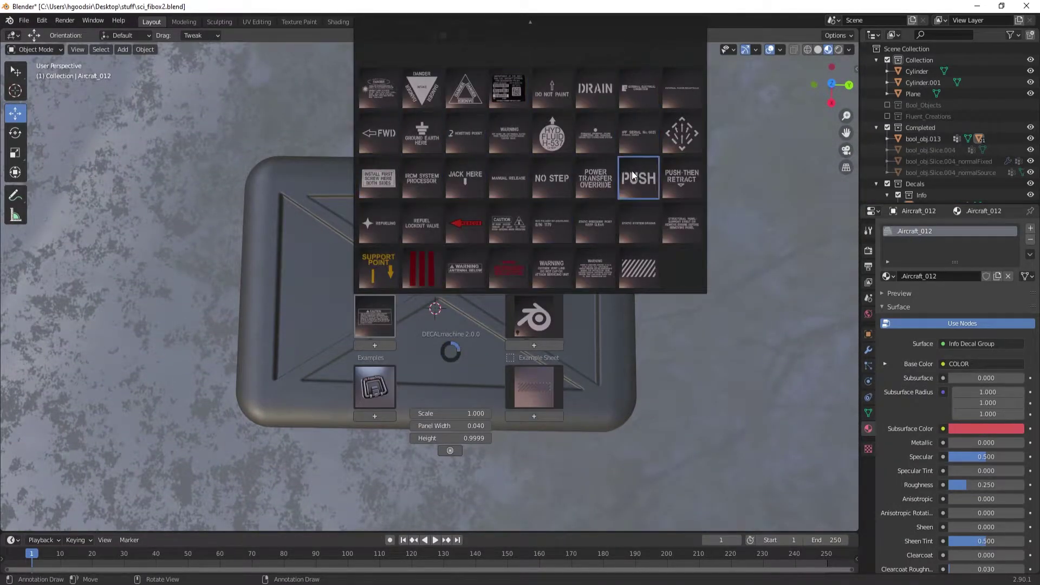
left_click(595, 269)
mouse_move(447, 401)
middle_mouse_down()
mouse_move(474, 261)
mouse_move(525, 287)
mouse_move(475, 220)
middle_mouse_up()
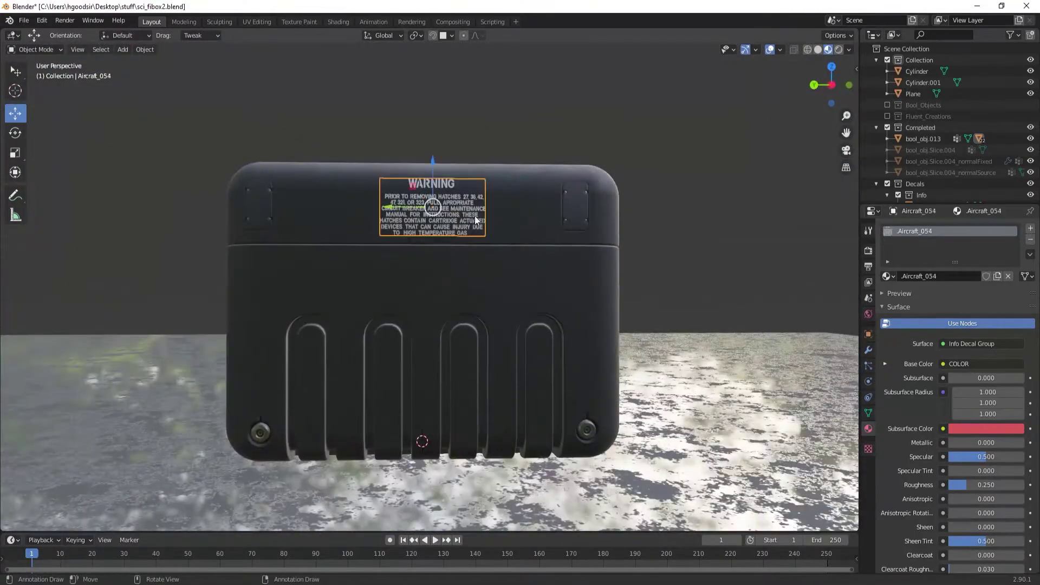
key("d")
left_click(386, 215)
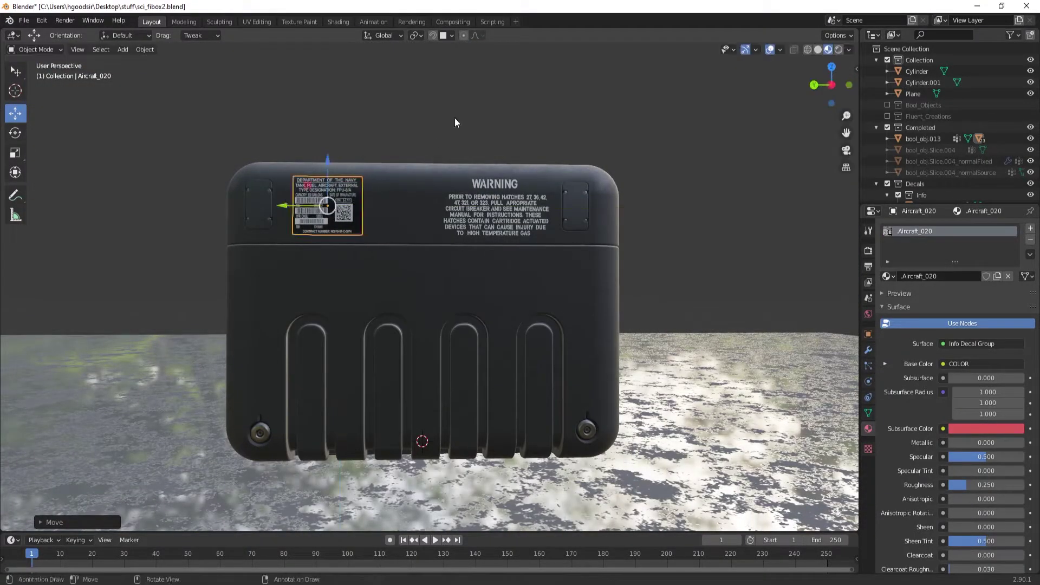
mouse_move(455, 123)
middle_mouse_down()
mouse_move(319, 317)
mouse_move(515, 343)
middle_mouse_up()
left_click(385, 279)
key("Tab")
- Assign a new red material to the crate's lid faces
key("a")
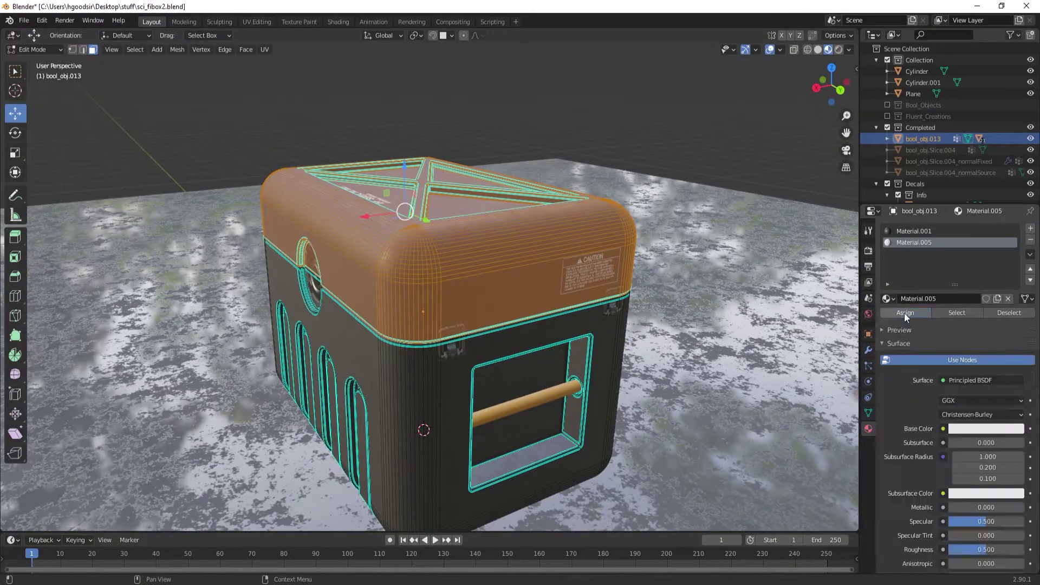
left_click(905, 312)
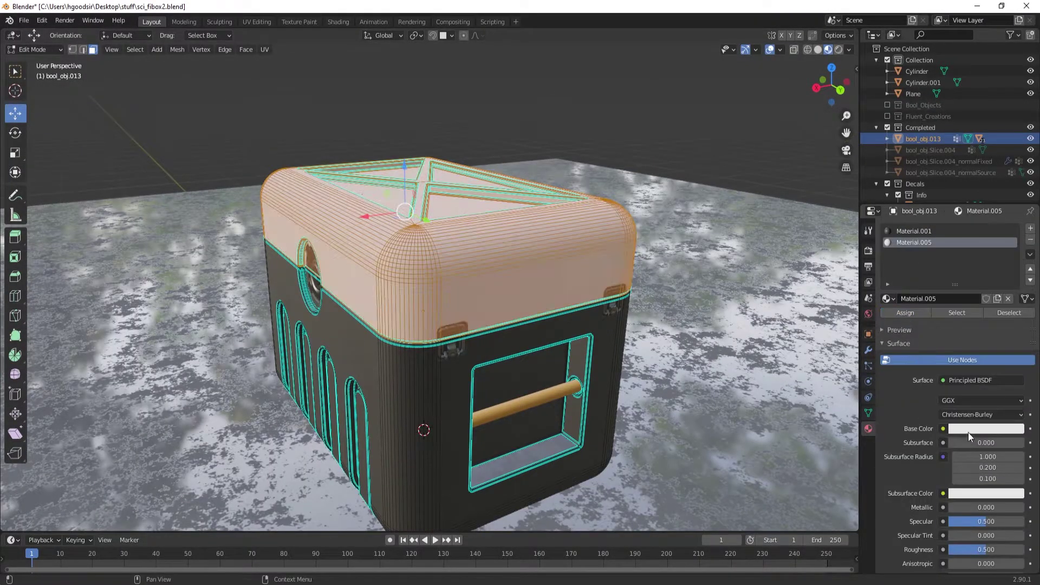
left_click(968, 432)
key("Tab")
- Set the round port decal's base colour to red to match the lid
left_click(411, 186)
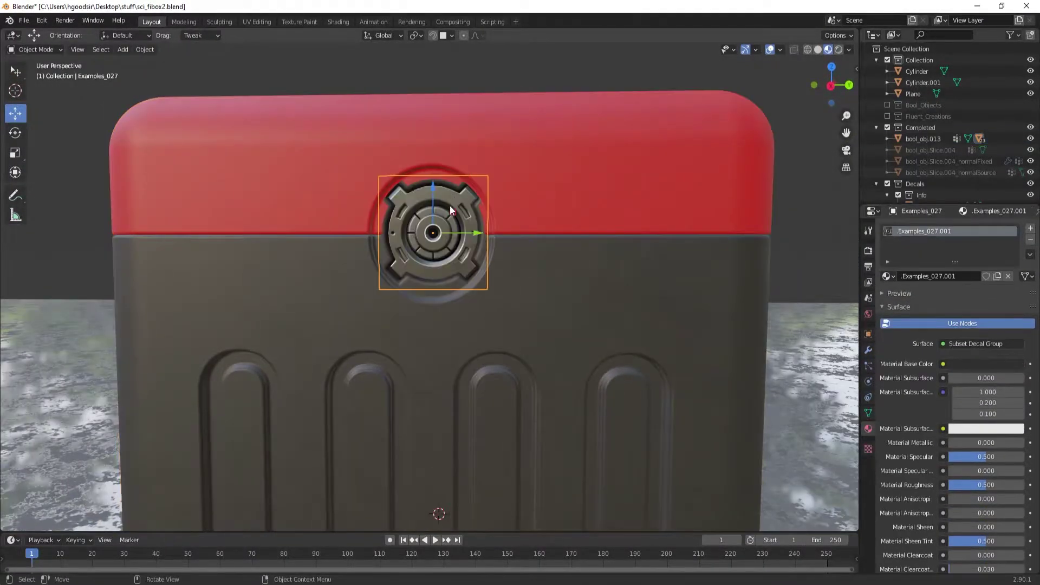
key("d")
left_click(462, 146)
key("alt+a")
middle_click_drag(456, 258, 446, 222)
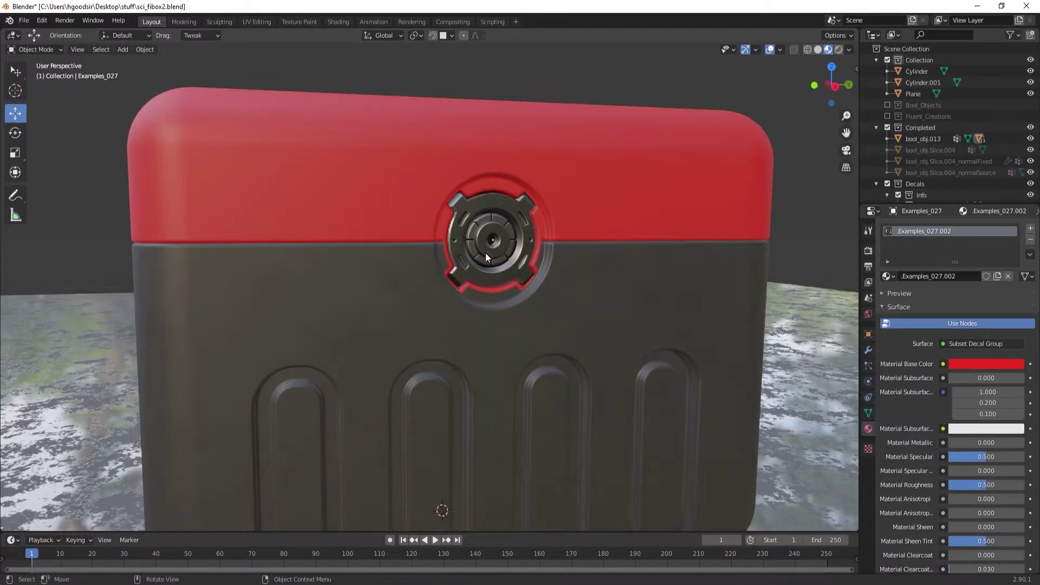
mouse_move(486, 253)
middle_mouse_down()
mouse_move(382, 300)
mouse_move(456, 287)
mouse_move(490, 245)
mouse_move(239, 245)
mouse_move(420, 253)
middle_mouse_up()
scroll(457, 288, "down", 2)
left_click(420, 253)
scroll(523, 129, "down", 3)
- Add a point light above the box, with scene world lighting turned off in the viewport
left_click(123, 49)
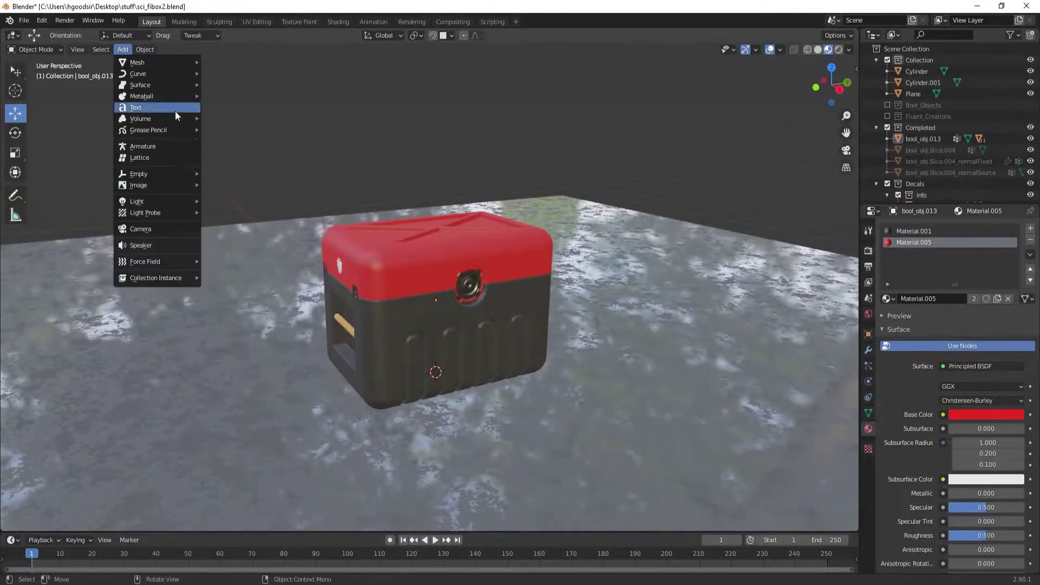
left_click(222, 201)
left_click(642, 167)
left_click(849, 49)
left_click(788, 115)
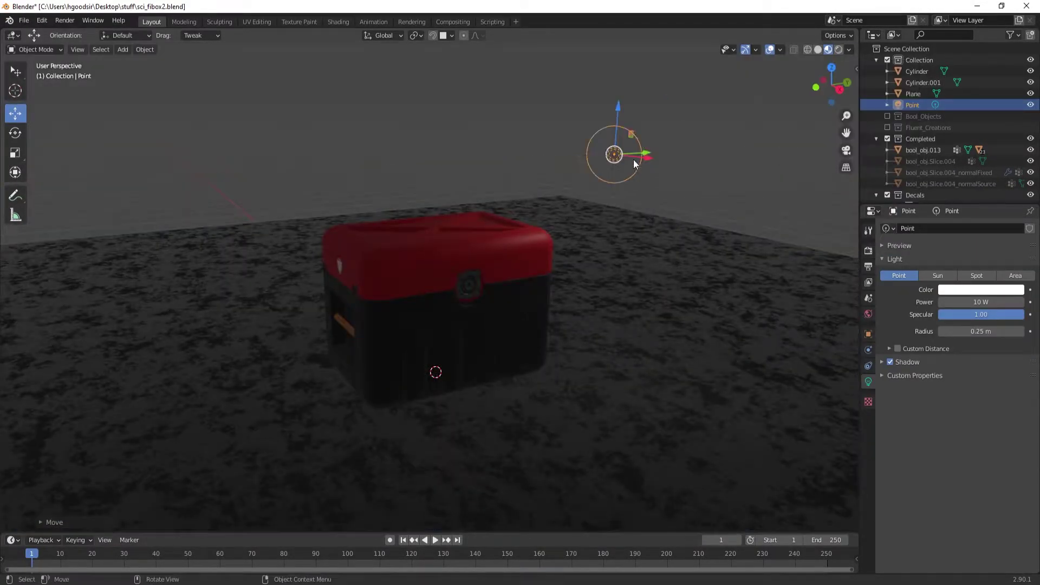
type("00")
key("Return")
mouse_move(633, 284)
middle_mouse_down()
mouse_move(386, 279)
mouse_move(653, 178)
middle_mouse_up()
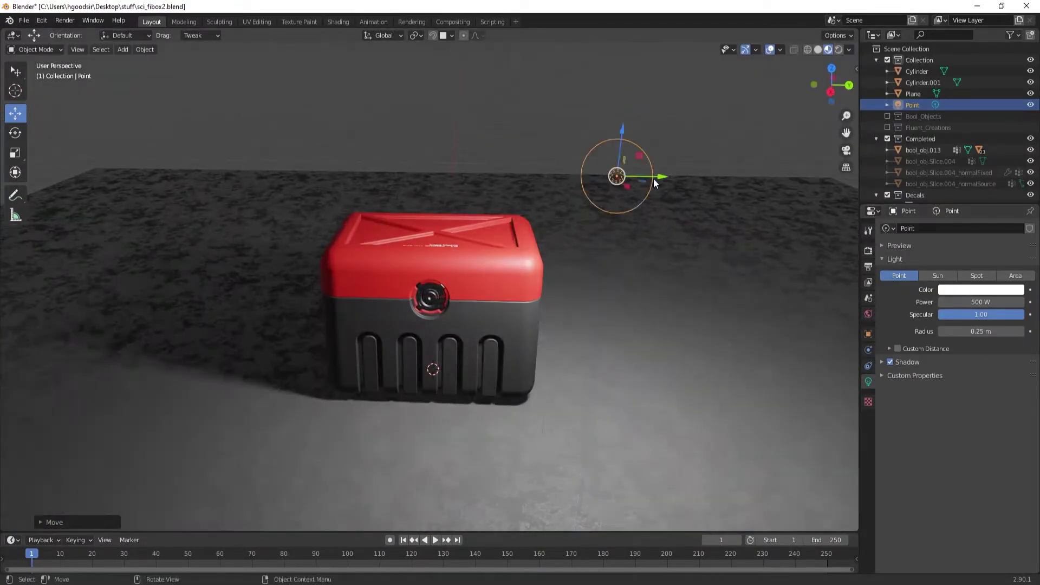
left_click(536, 296)
- Reposition the point light, then duplicate it as Point.001 to the left of the box
key("g")
scroll(518, 93, "down", 5)
left_click(665, 114)
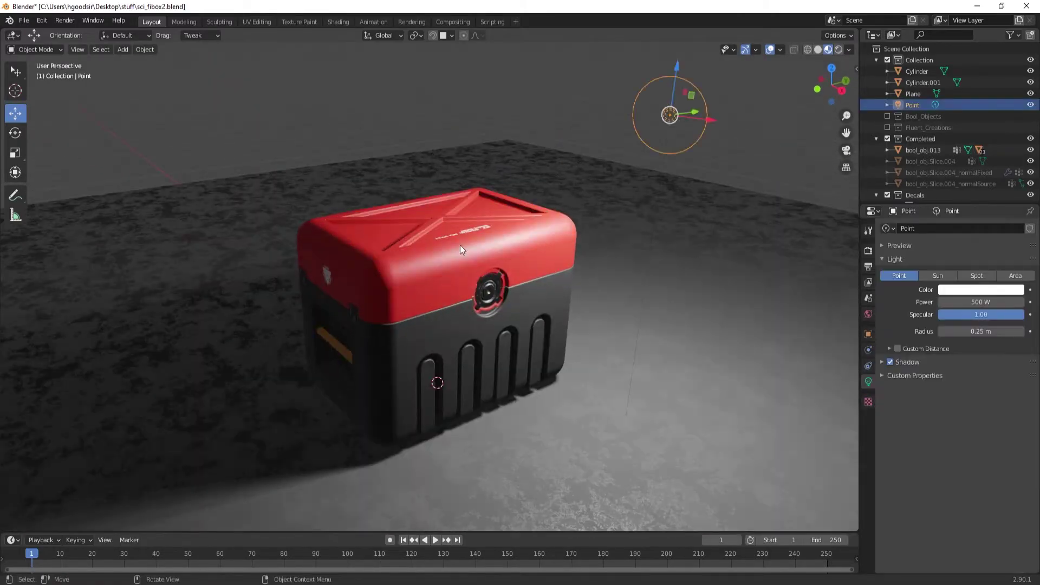
scroll(833, 197, "down", 3)
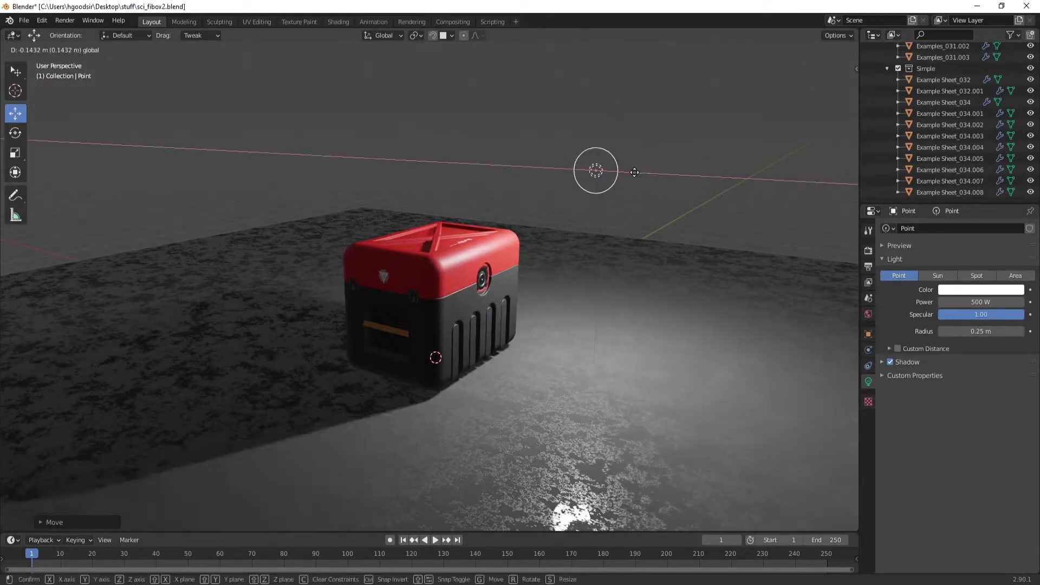
mouse_move(588, 216)
middle_mouse_down()
mouse_move(428, 267)
mouse_move(358, 264)
mouse_move(384, 257)
mouse_move(430, 273)
mouse_move(427, 255)
mouse_move(528, 255)
middle_mouse_up()
key("shift+d")
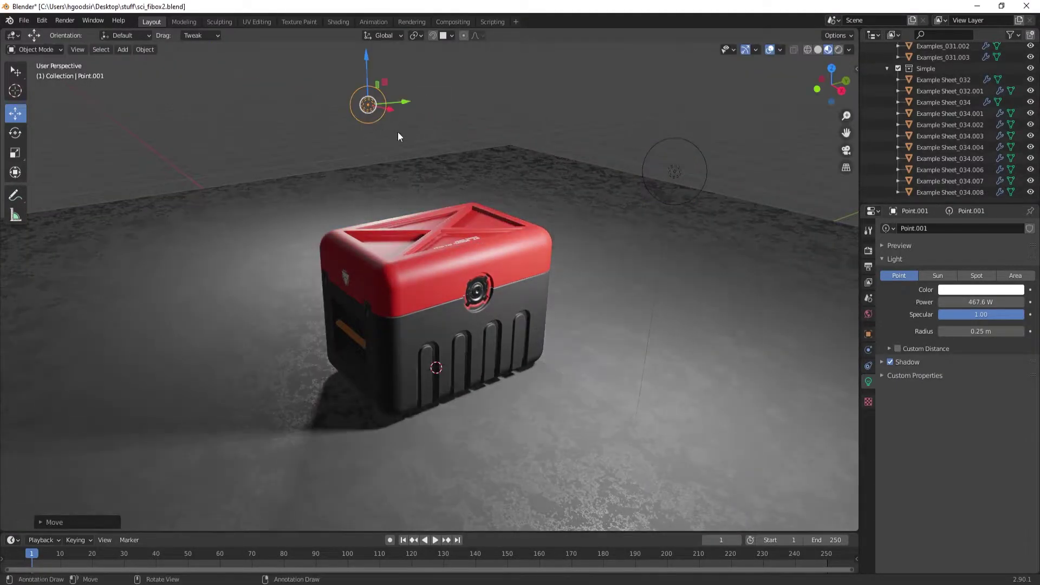
left_click(492, 250)
- Tint one light warm orange and the other a pale bluish-white
left_click(981, 290)
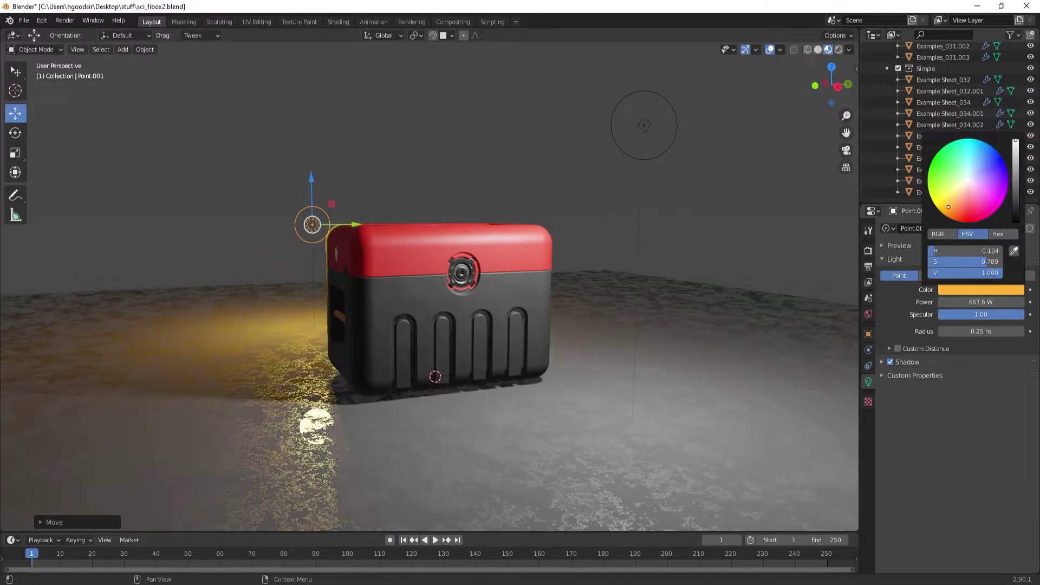
middle_click_drag(412, 244, 442, 232)
left_click(636, 144)
left_click(980, 289)
mouse_move(969, 178)
left_mouse_down()
mouse_move(966, 208)
mouse_move(965, 178)
left_mouse_up()
left_click(869, 250)
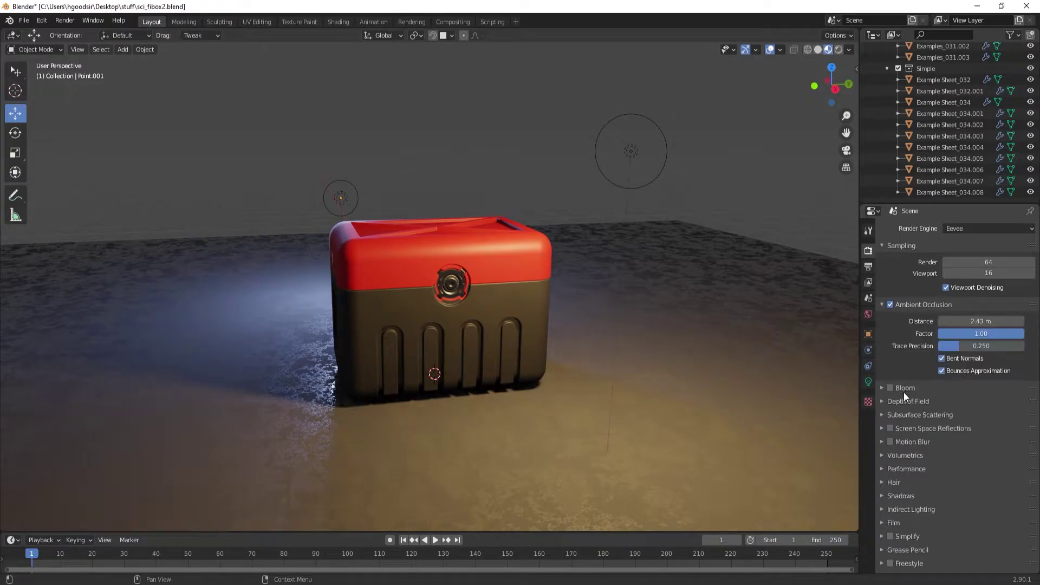
- Enable Bloom and Screen Space Reflections in the render settings and save the scene
left_click(890, 387)
left_click(903, 388)
left_click(891, 510)
middle_click_drag(677, 379, 612, 336)
scroll(506, 241, "up", 5)
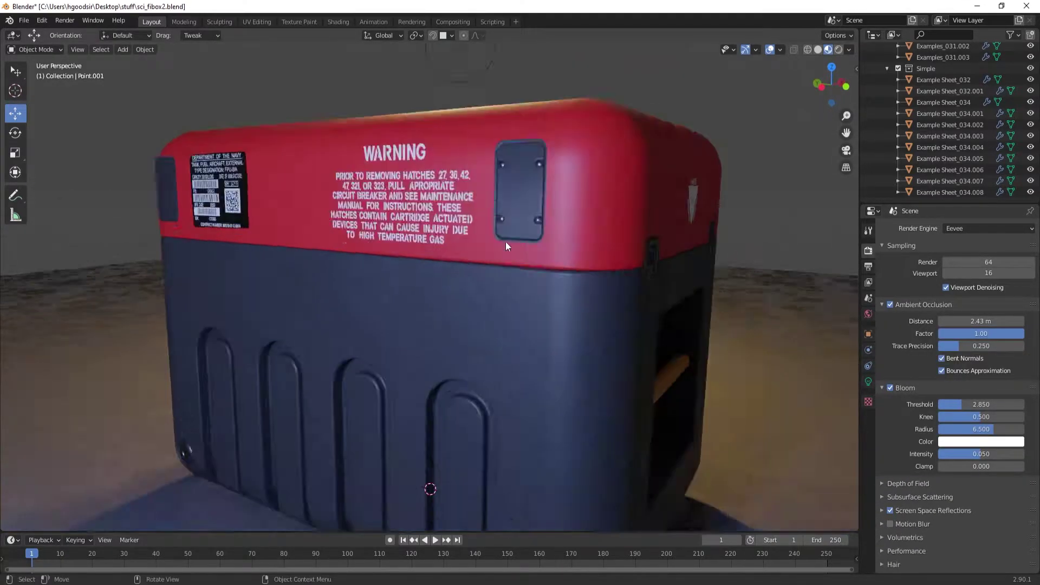
key("ctrl+s")
- Tidy the Outliner's Collection and Completed groups and select the second light Point.001
scroll(505, 242, "down", 5)
mouse_move(505, 241)
middle_mouse_down()
mouse_move(466, 333)
mouse_move(480, 356)
mouse_move(489, 230)
mouse_move(256, 229)
mouse_move(331, 120)
mouse_move(208, 264)
middle_mouse_up()
left_click(209, 264)
left_click(876, 60)
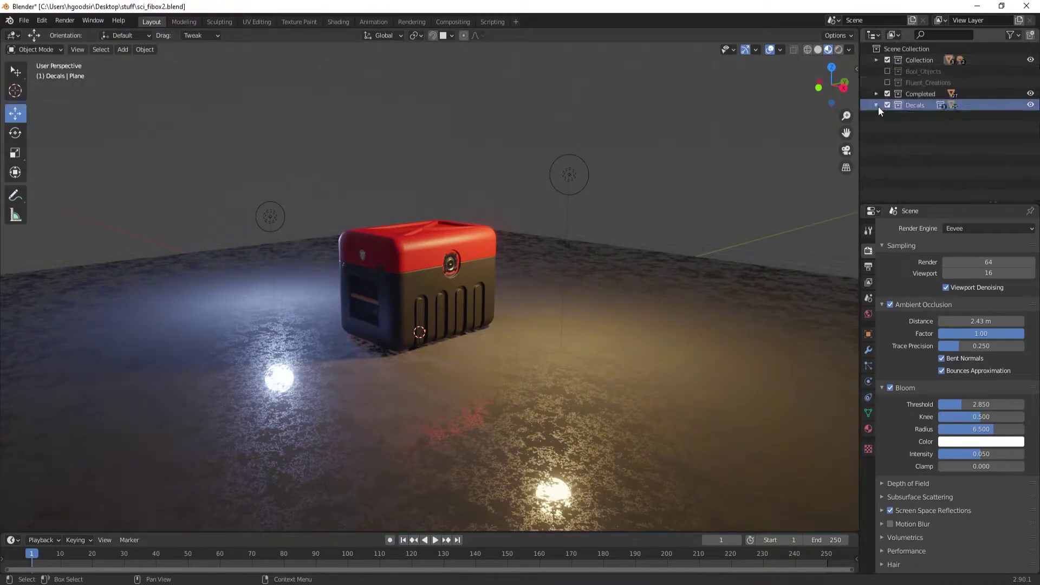
left_click(889, 95)
left_click(875, 59)
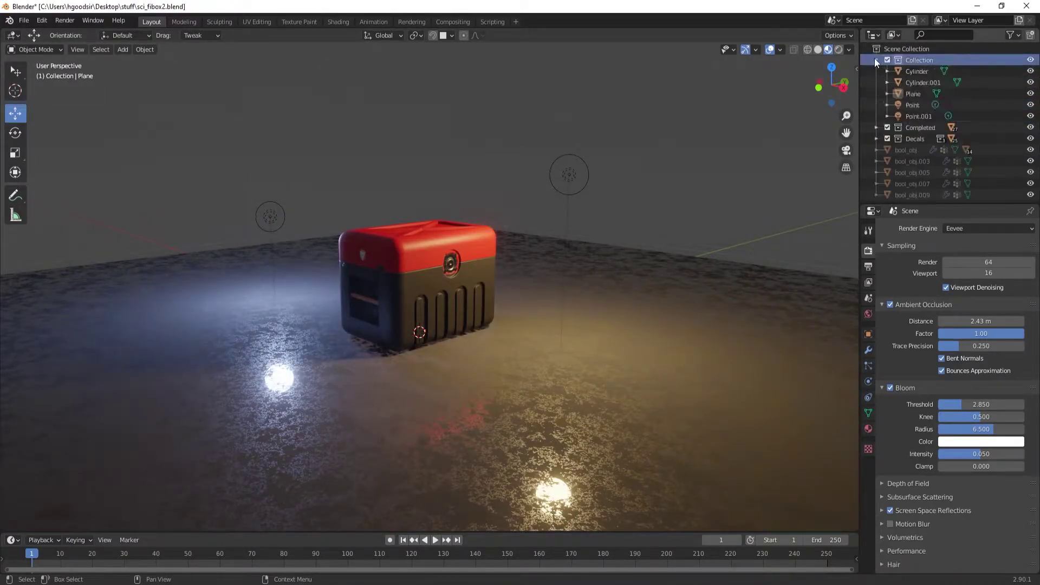
left_click(910, 117)
left_click(876, 60)
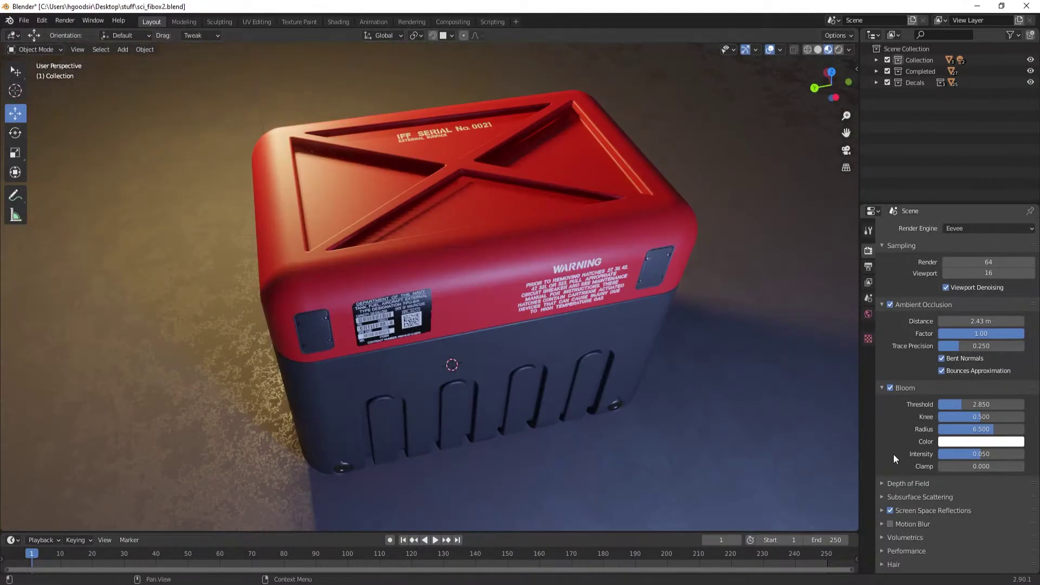
- Set the shadow cascade size to 2048 px, save, and start a glTF export
scroll(902, 379, "down", 4)
left_click(977, 503)
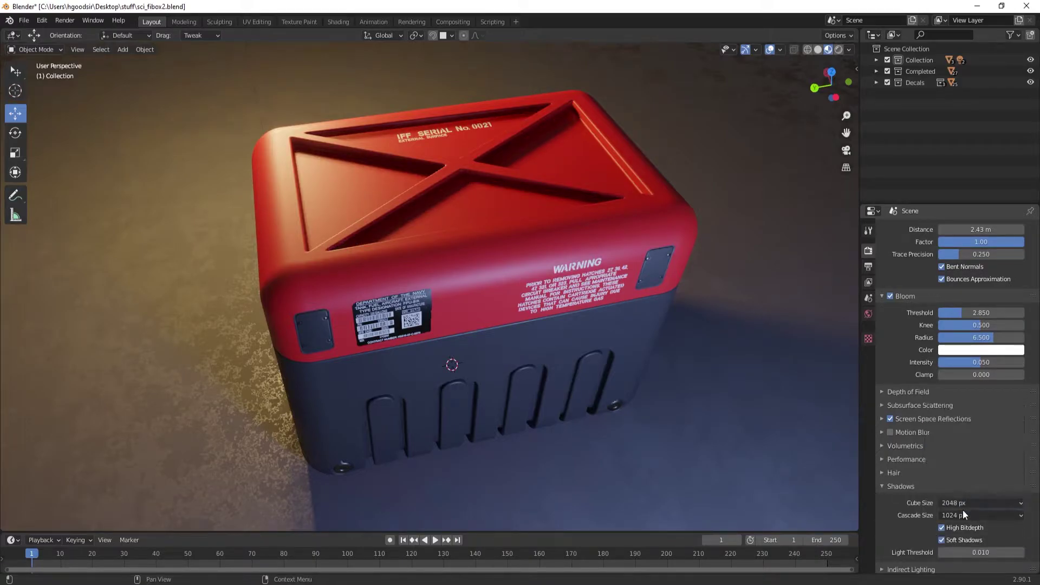
key("ctrl+s")
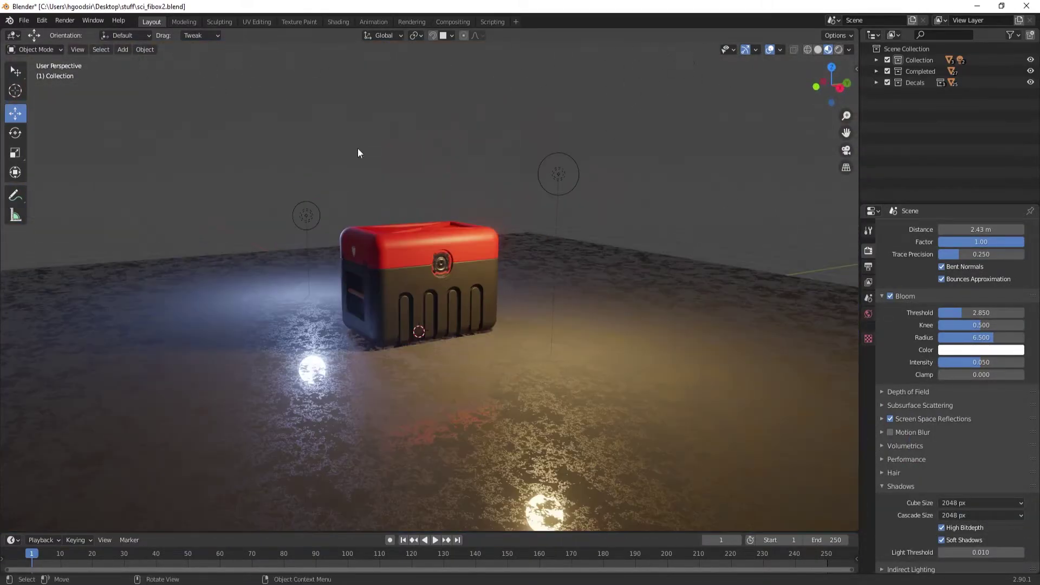
left_click(24, 20)
left_click(167, 263)
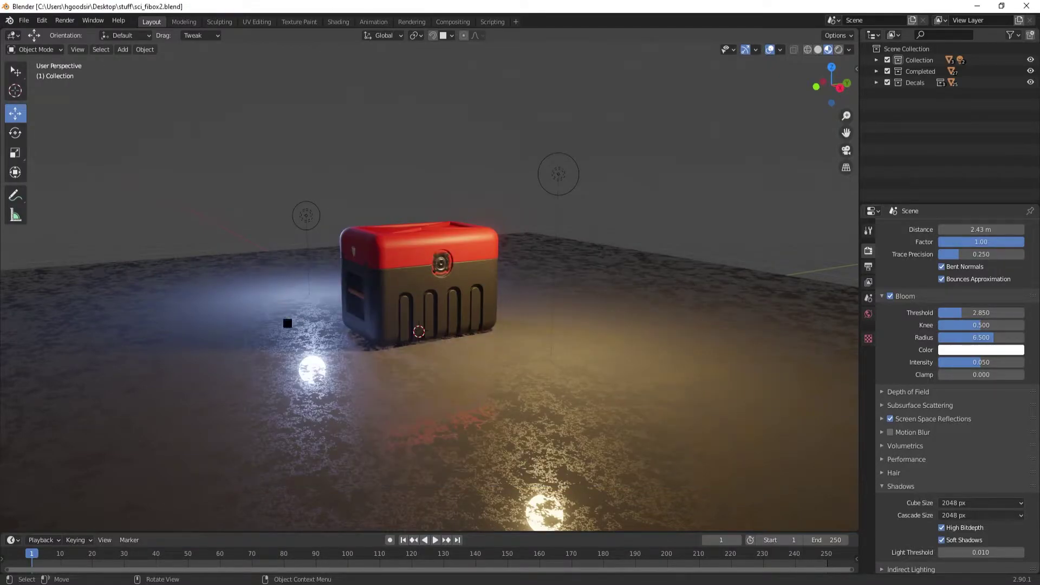
key("super")
key("super")
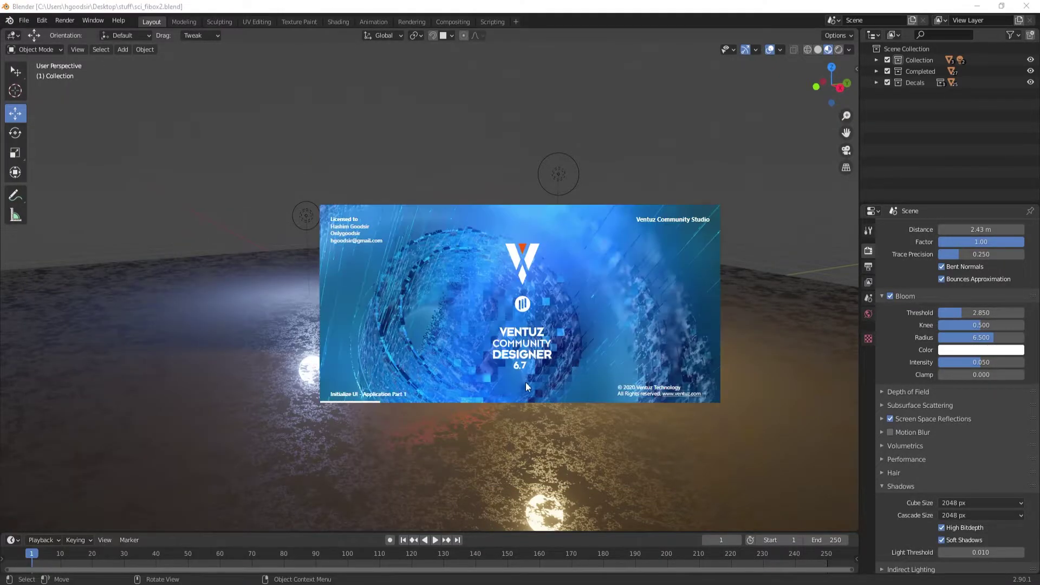
- Add a Geometry Import node and load the box model from the Desktop 'stuff' folder
left_click(587, 310)
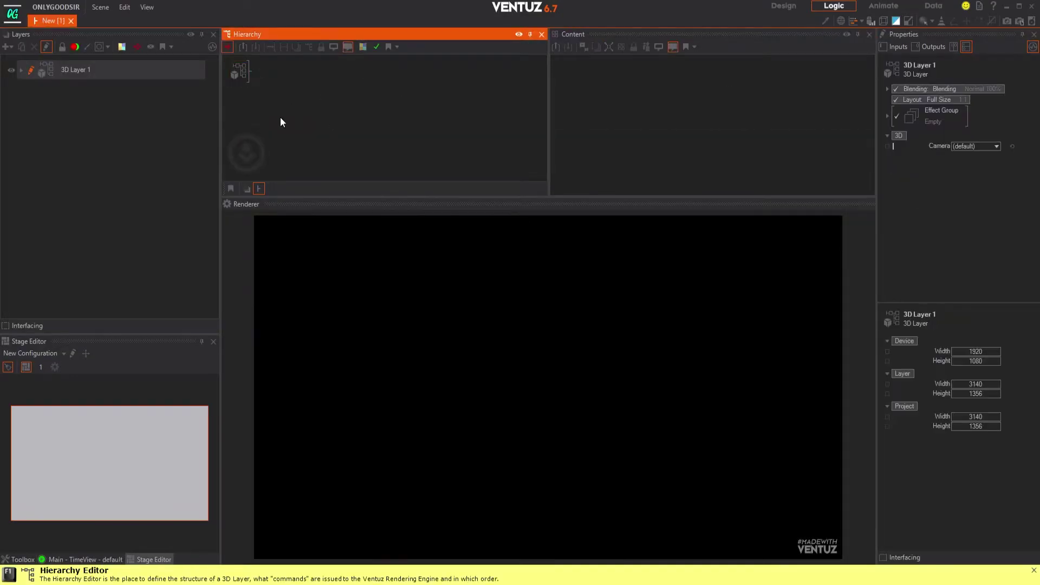
double_click(281, 119)
type("geo")
key("Return")
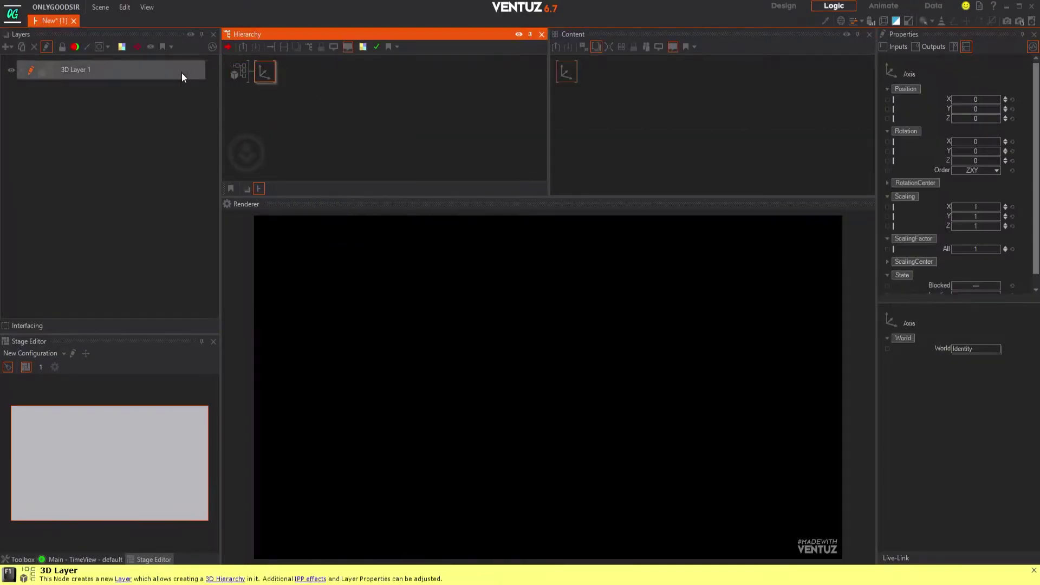
left_click(289, 81)
left_click(177, 169)
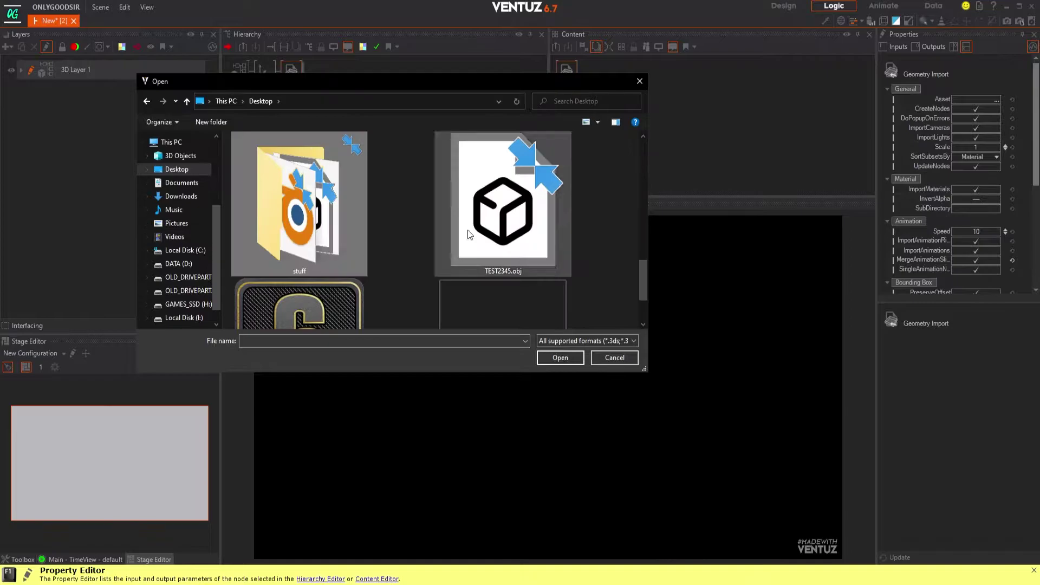
double_click(279, 195)
double_click(534, 173)
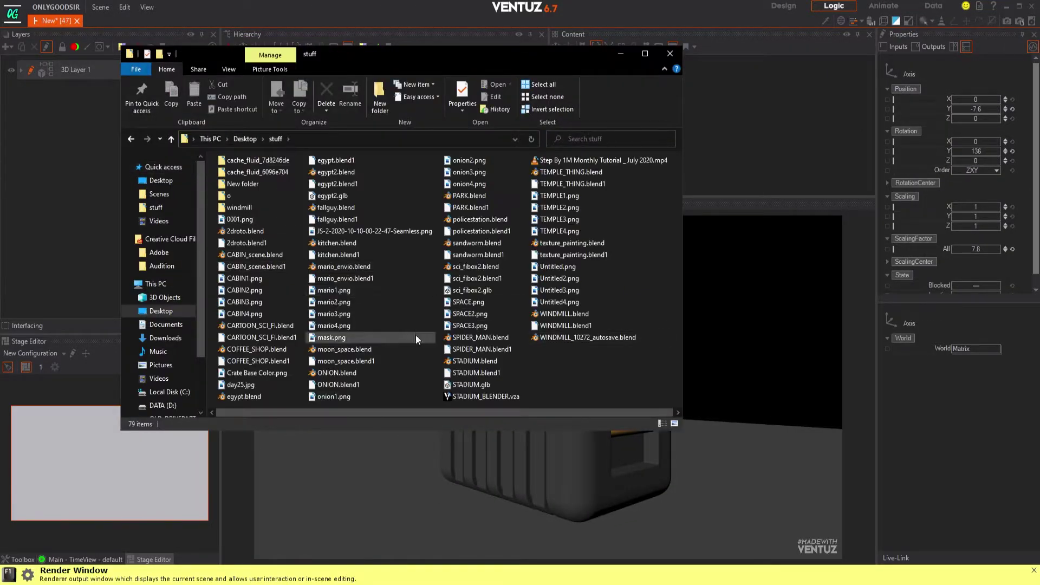
- Expand the DECALmachine Tools, Utils and Defaults sections
left_click(302, 85)
left_click_drag(678, 324, 678, 190)
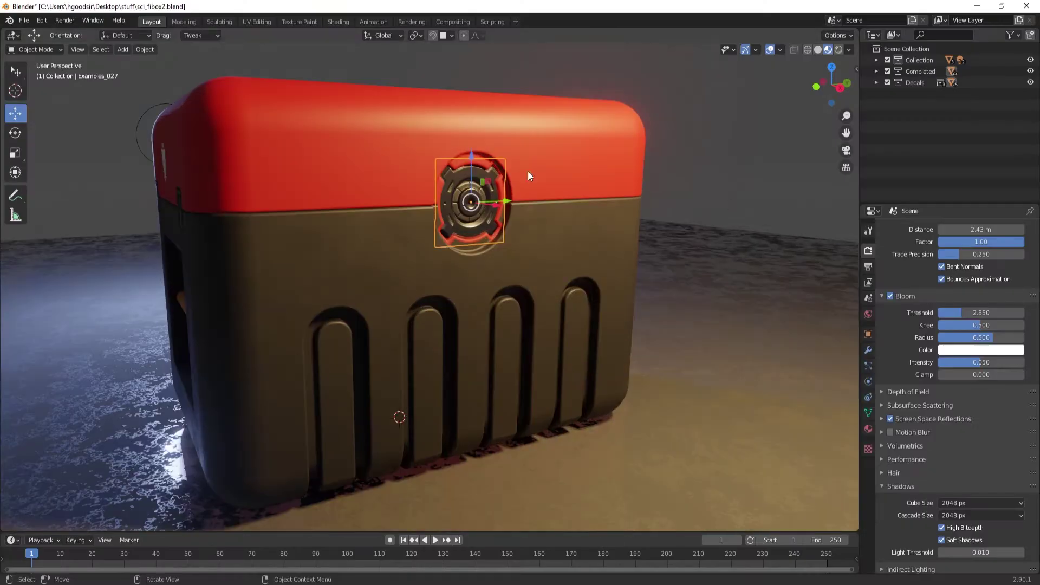
scroll(782, 379, "up", 3)
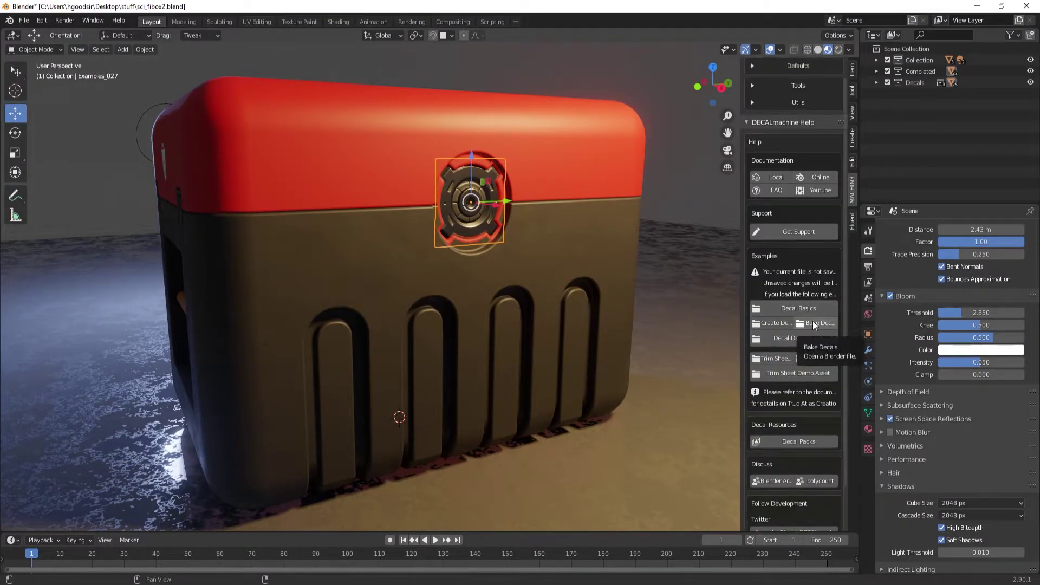
scroll(796, 282, "up", 1)
mouse_move(752, 103)
left_mouse_down()
mouse_move(751, 194)
mouse_move(686, 179)
left_mouse_up()
left_click(692, 84)
- Google 'blender decal machine export to unity' and open the Export Targets docs page
key("alt+Tab")
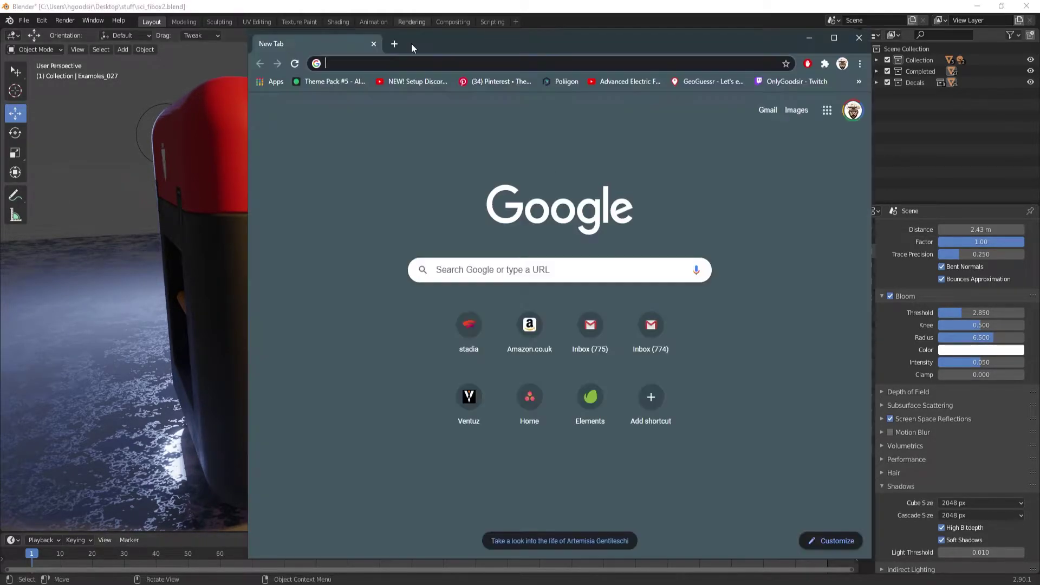
type("blender decal machine export")
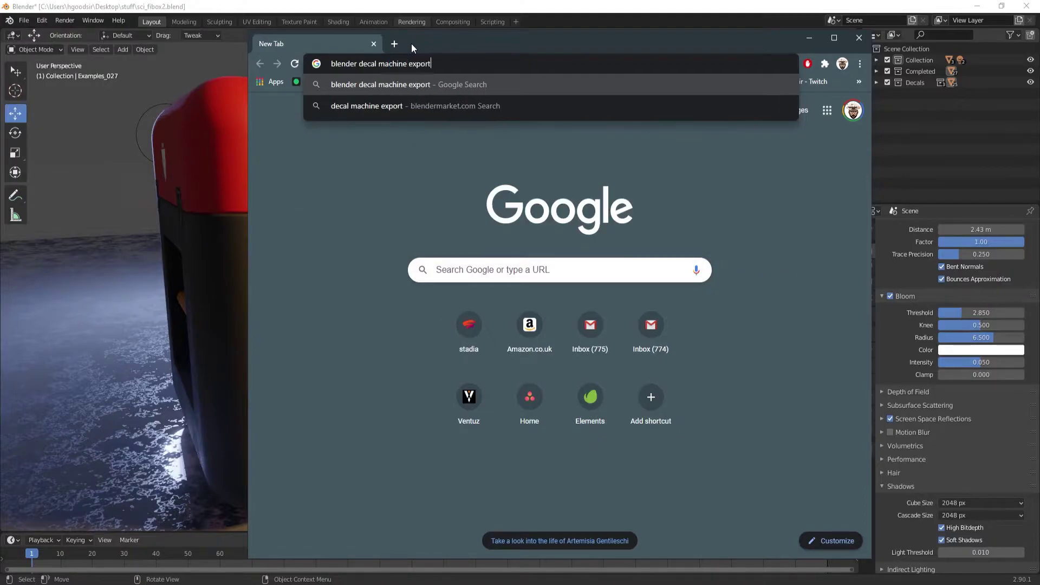
type(" to unity")
key("Return")
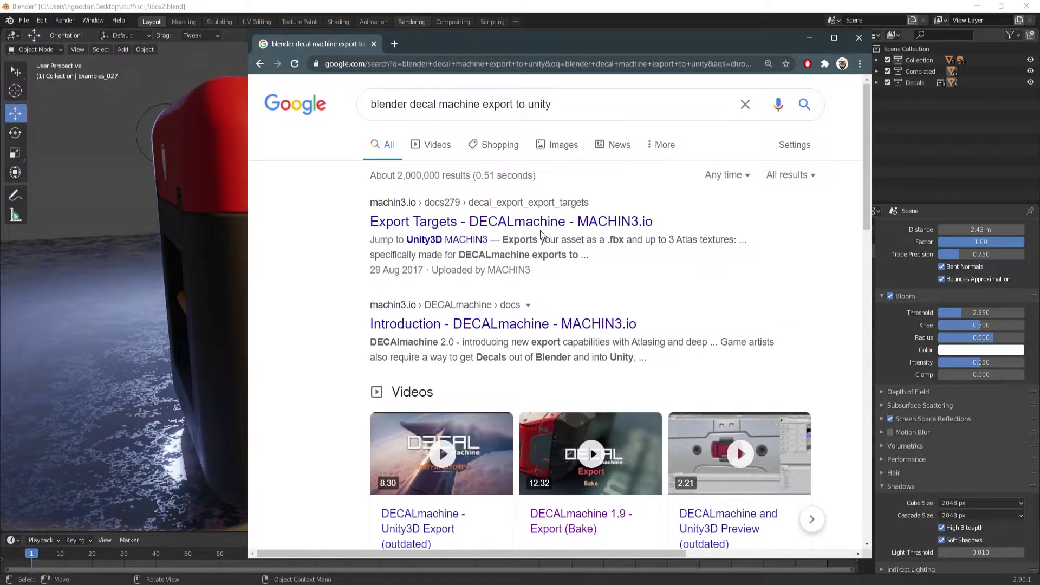
left_click(540, 227)
- Open the Export Groups docs page and read through it
scroll(700, 308, "down", 10)
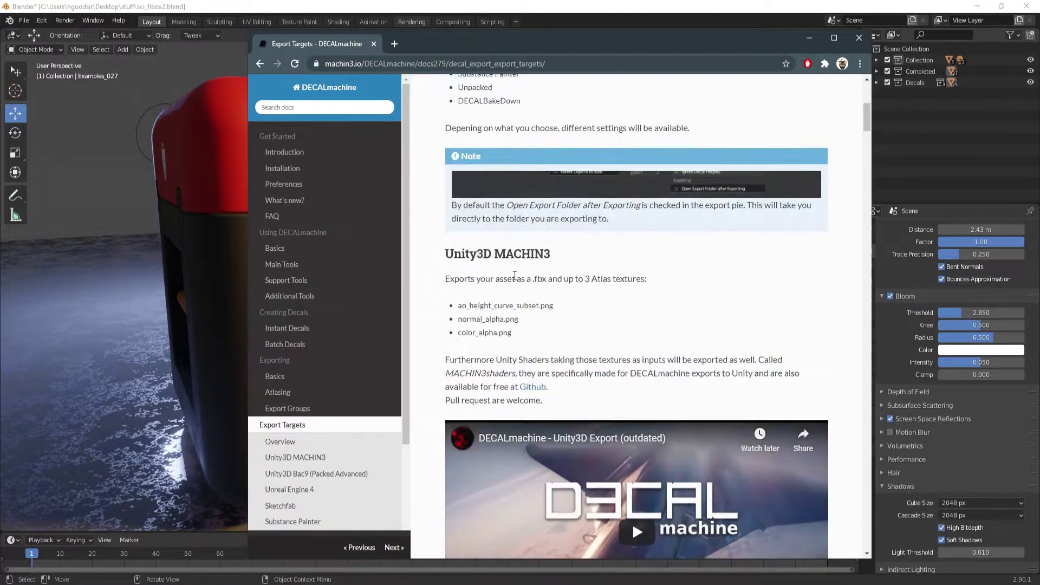
left_click(301, 412)
scroll(574, 260, "down", 5)
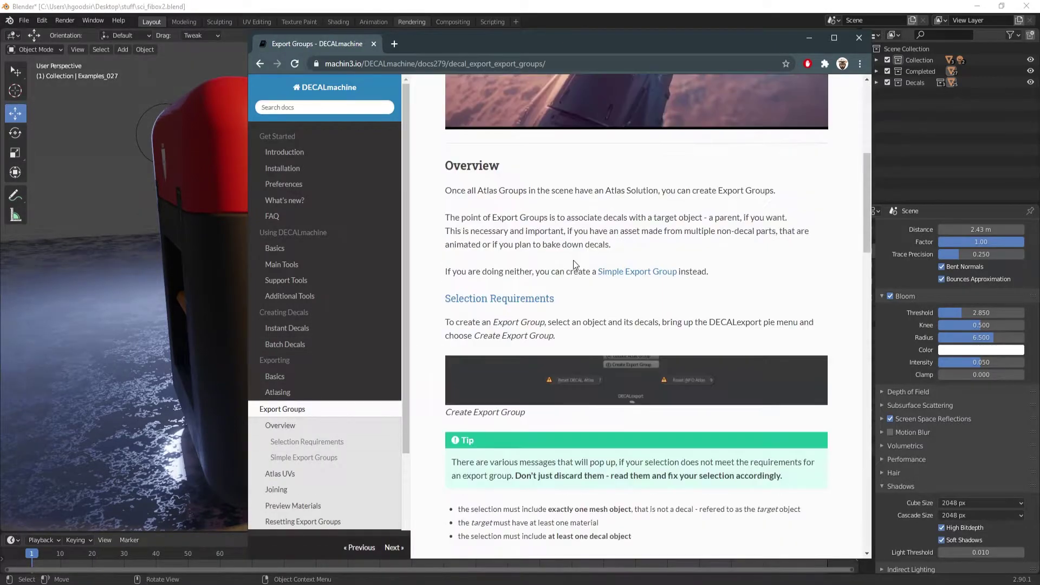
scroll(516, 307, "down", 5)
scroll(525, 271, "down", 5)
scroll(540, 240, "down", 5)
scroll(540, 240, "down", 2)
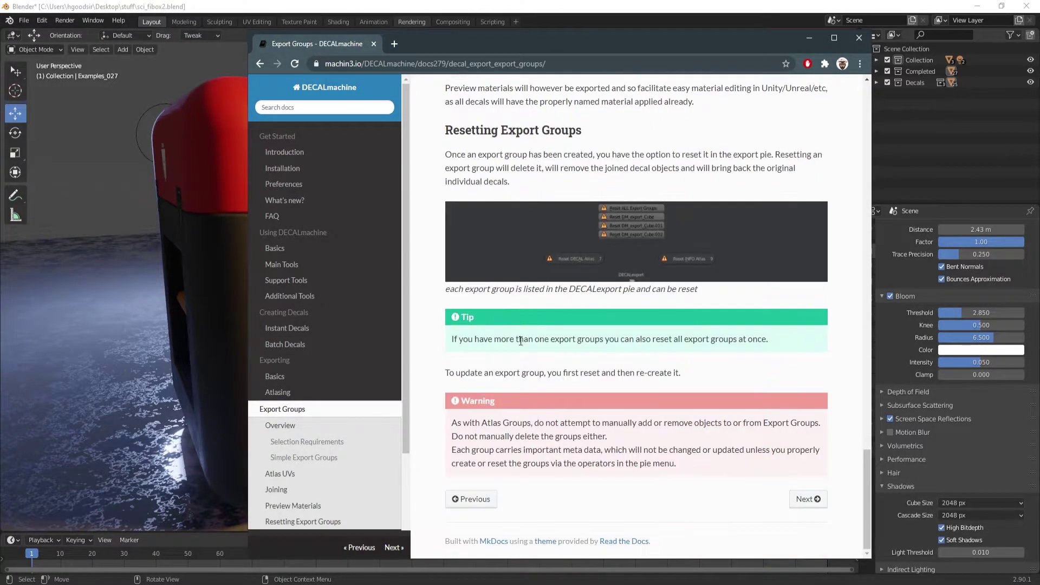
scroll(570, 333, "up", 5)
scroll(589, 353, "up", 5)
scroll(570, 293, "up", 1)
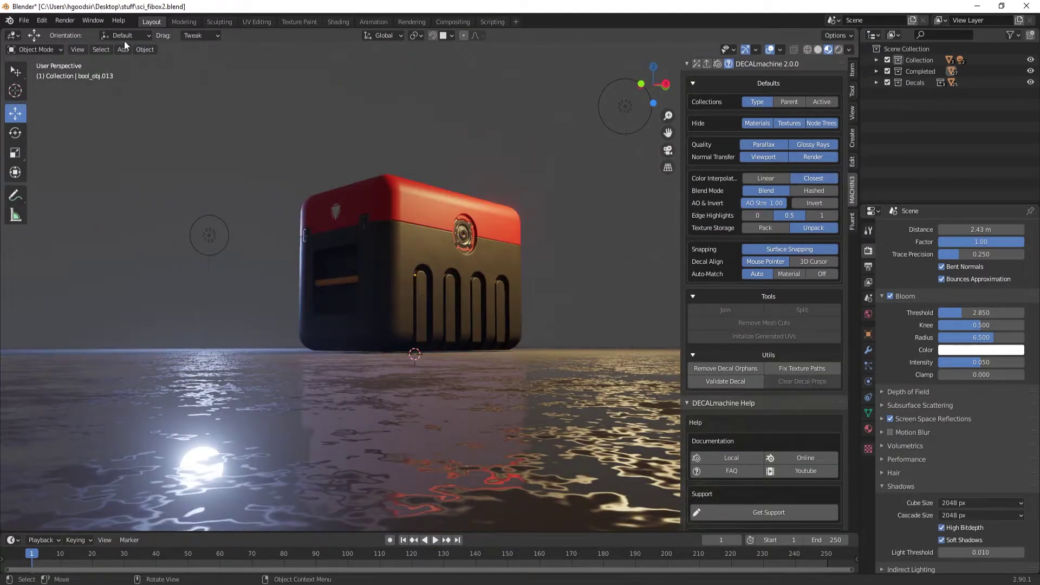
- Select the box with its decals via the DECALmachine menu and generate their UVs
middle_click_drag(539, 337, 540, 320)
key("d")
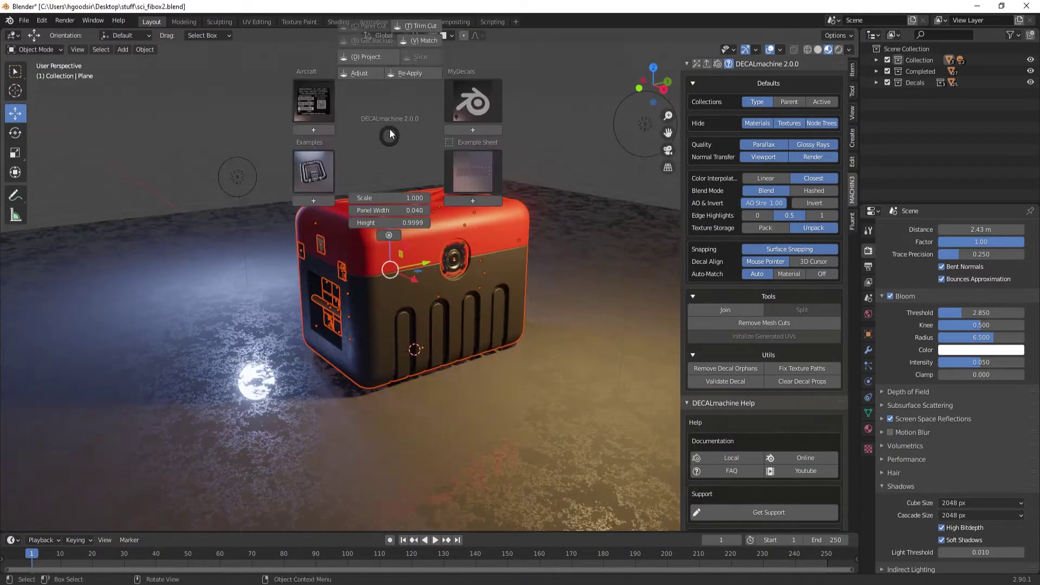
left_click(440, 275)
key("d")
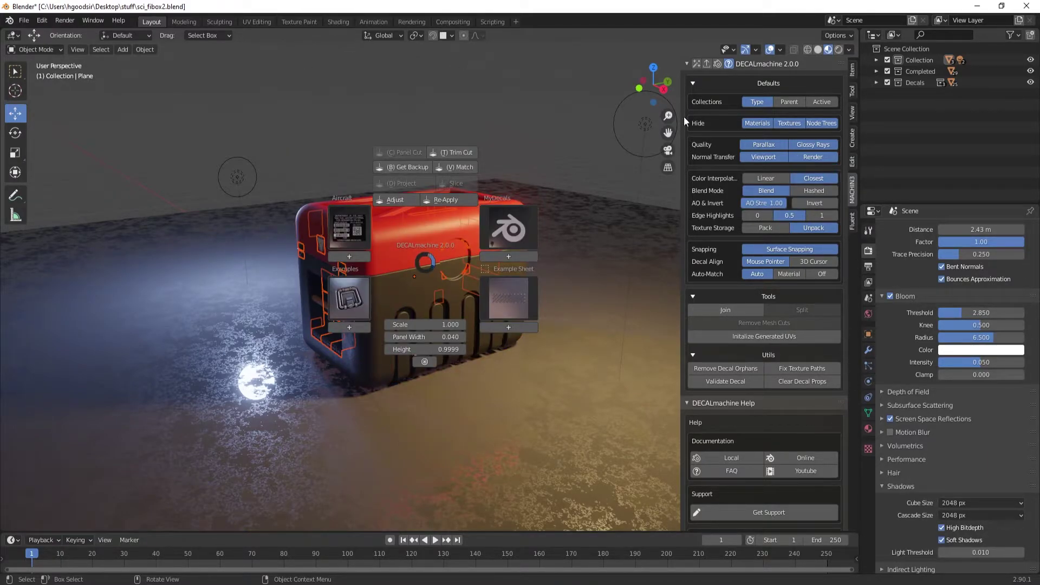
key("Escape")
scroll(762, 325, "down", 8)
scroll(756, 379, "down", 7)
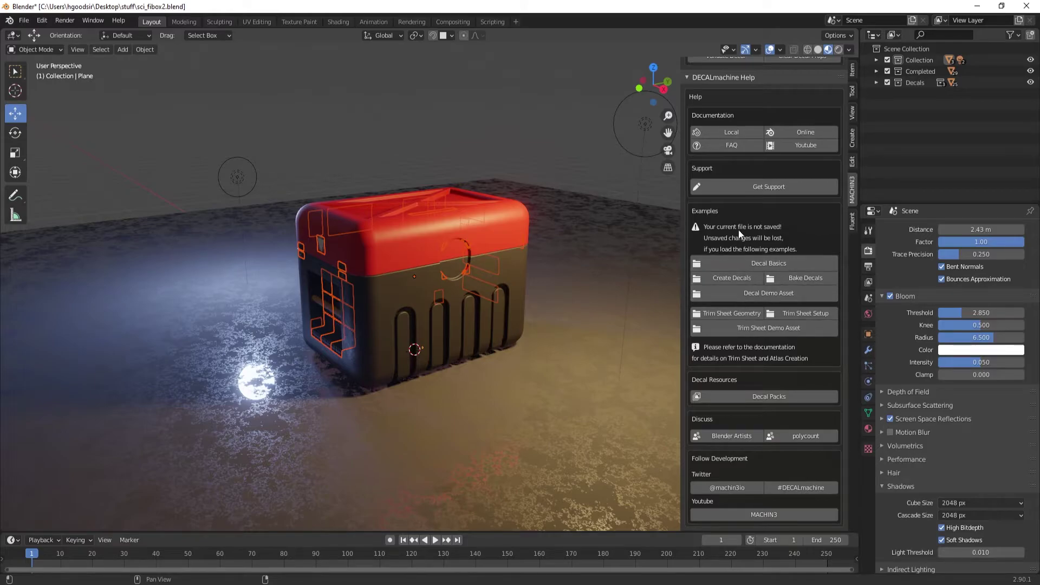
scroll(740, 262, "up", 8)
left_click(764, 235)
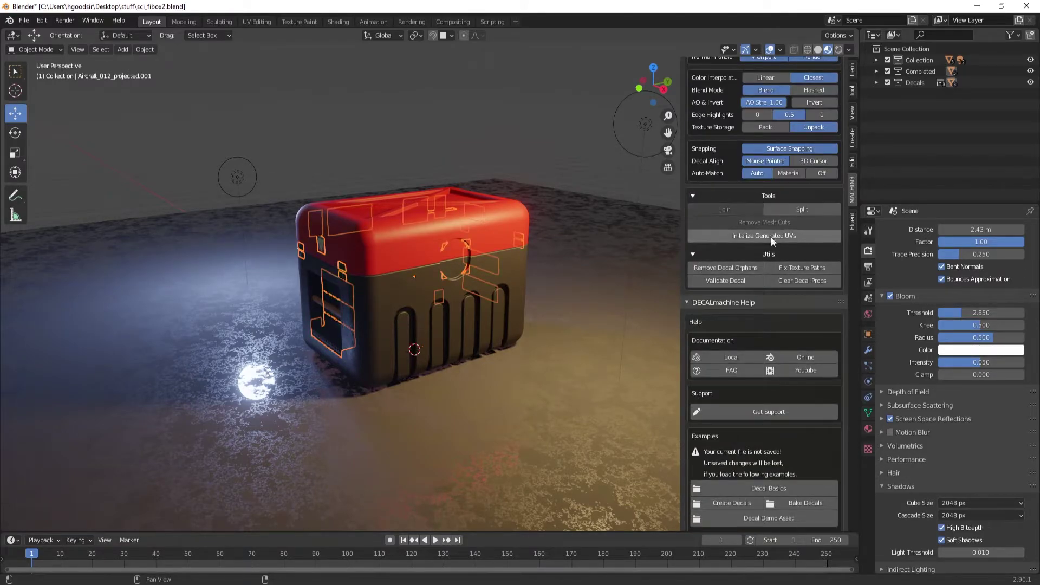
- Select the box body bool_obj.013, frame it, and orbit to view its left side
middle_click_drag(596, 281, 469, 287)
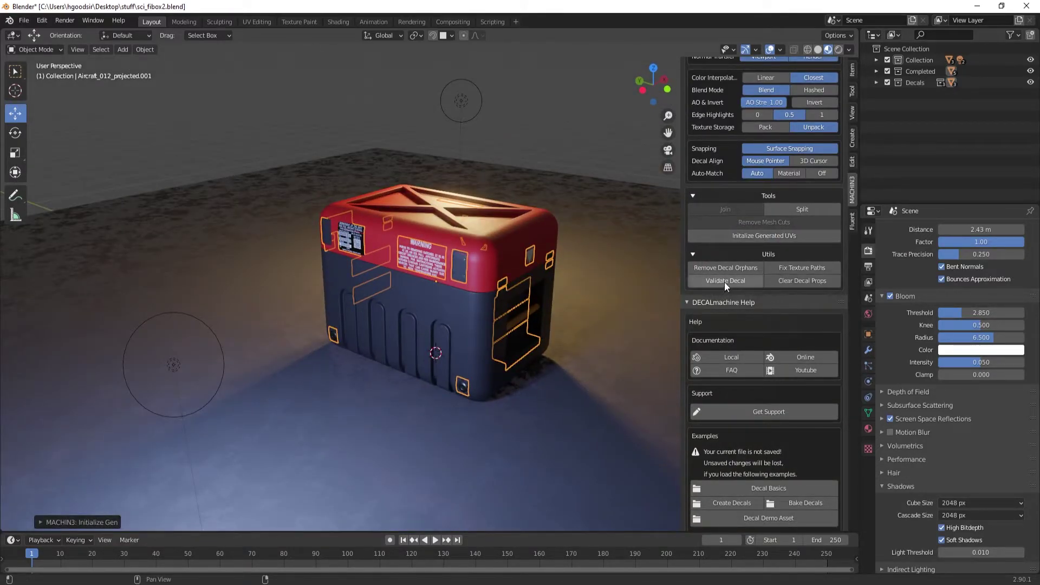
scroll(742, 265, "down", 4)
scroll(742, 325, "down", 5)
key("d")
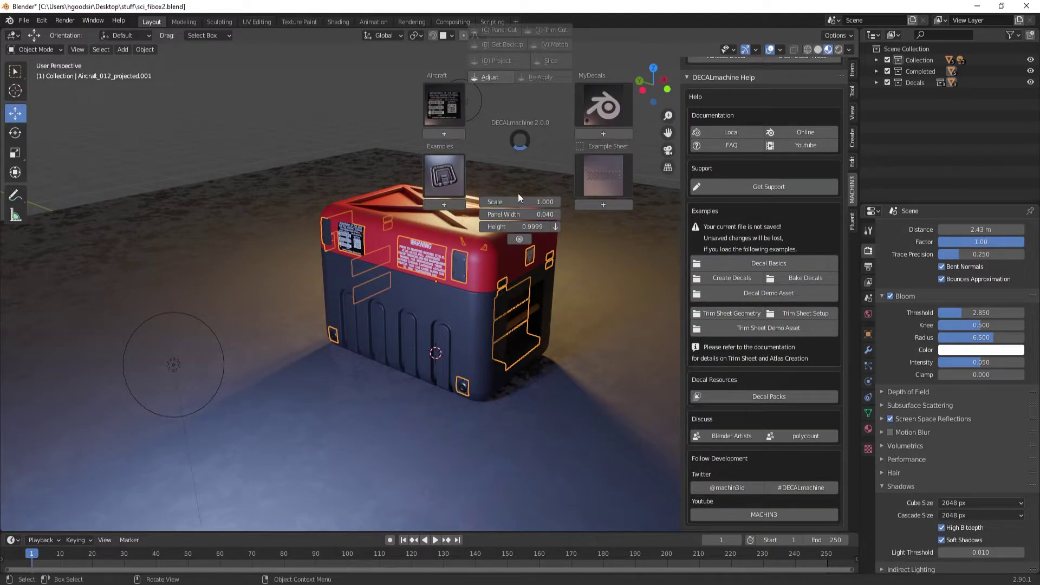
left_click(443, 173)
key("KP_Decimal")
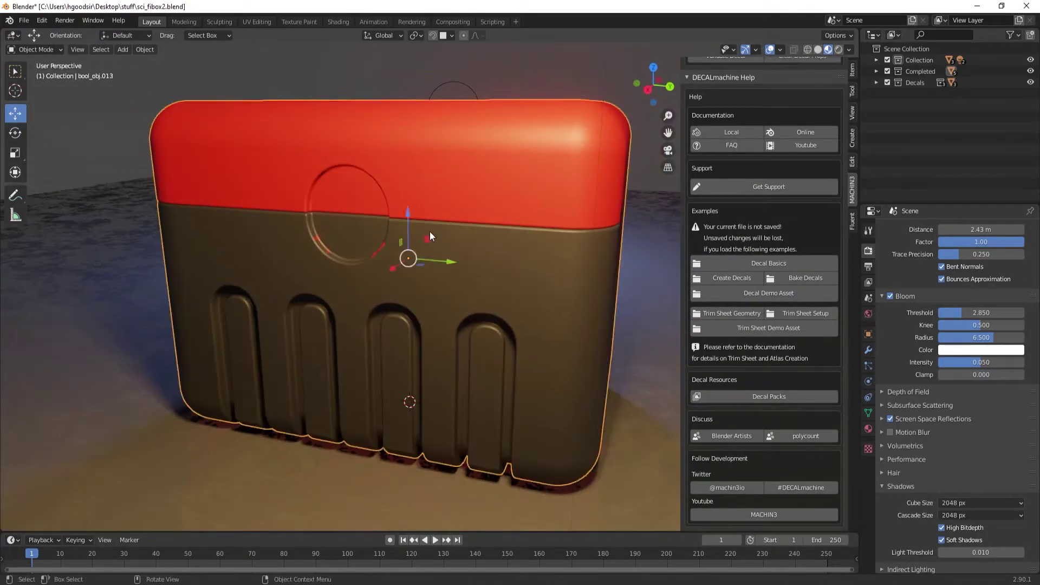
middle_click_drag(431, 236, 381, 212)
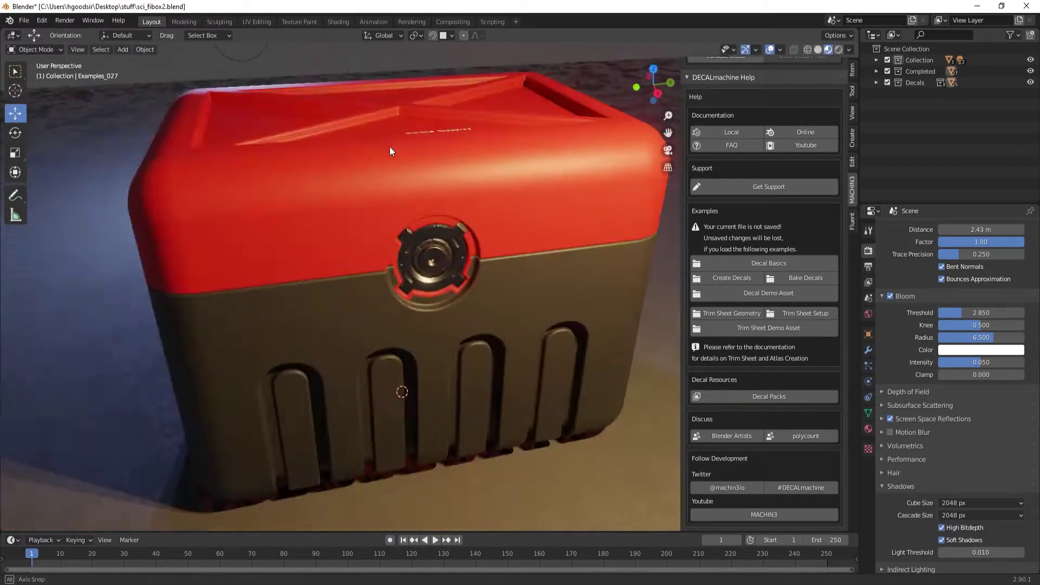
- Select the decal objects in the Outliner's Decals collection
left_click(889, 83)
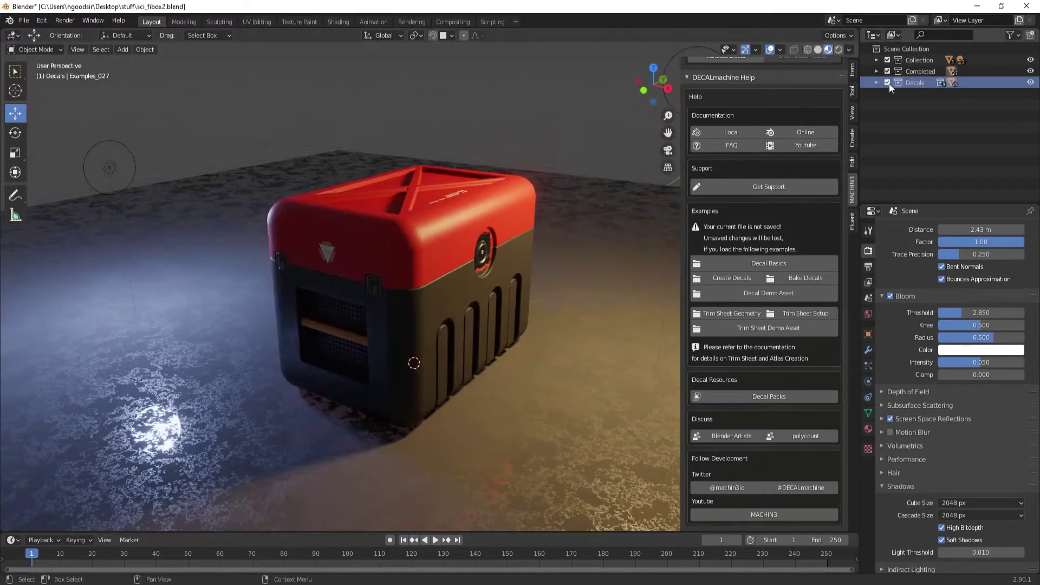
left_click_drag(931, 142, 935, 155)
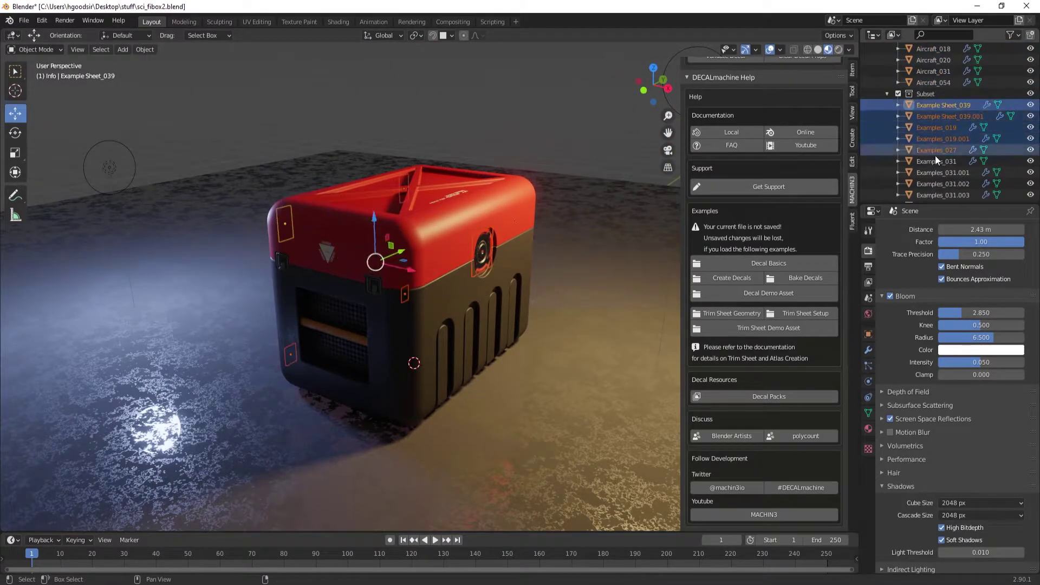
scroll(937, 84, "down", 5)
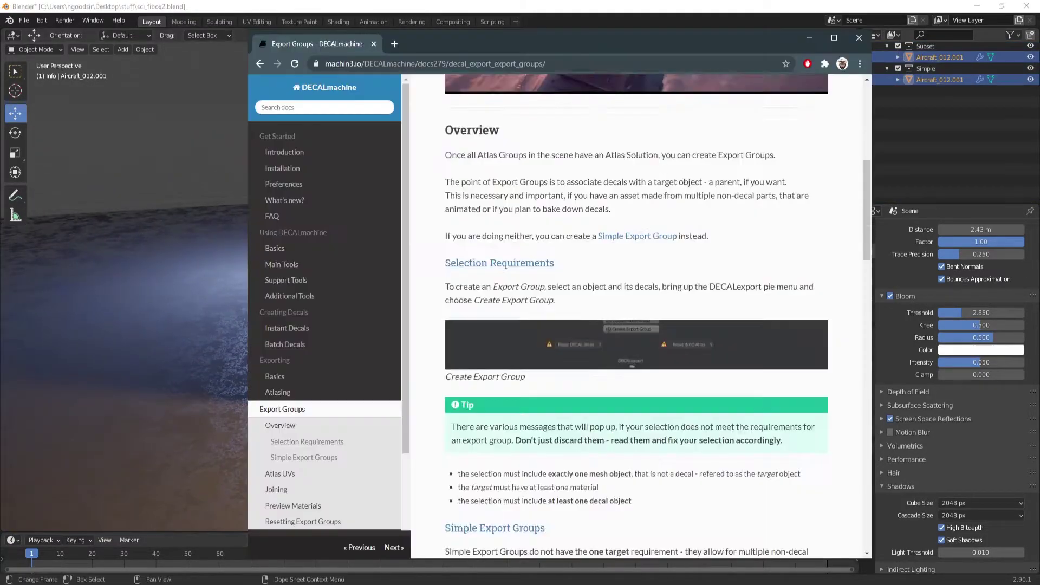
- Play the Export Groups video full screen at 1080p and skip ahead
left_click(812, 401)
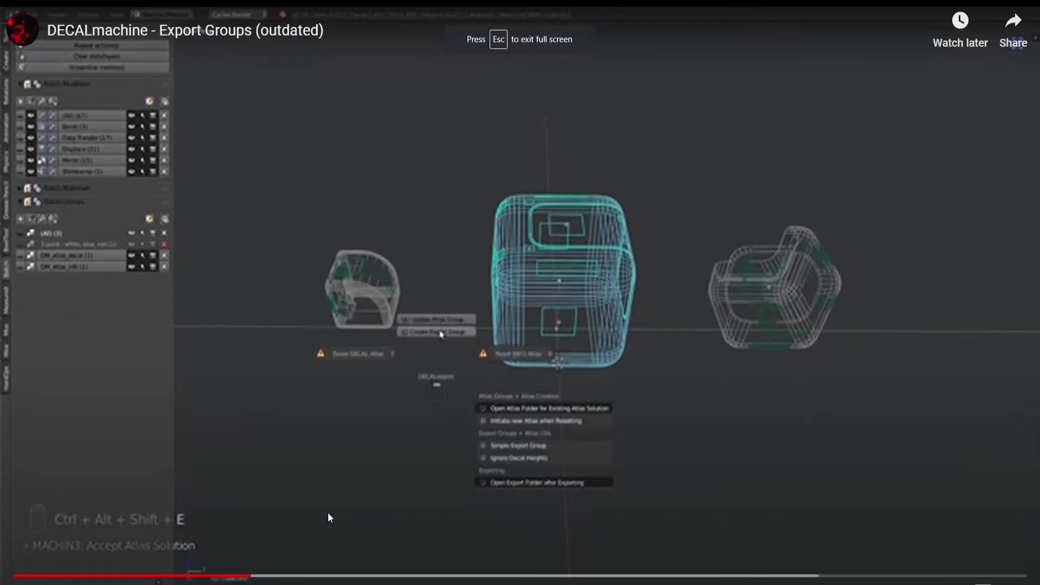
left_click(938, 563)
left_click(931, 520)
left_click(923, 392)
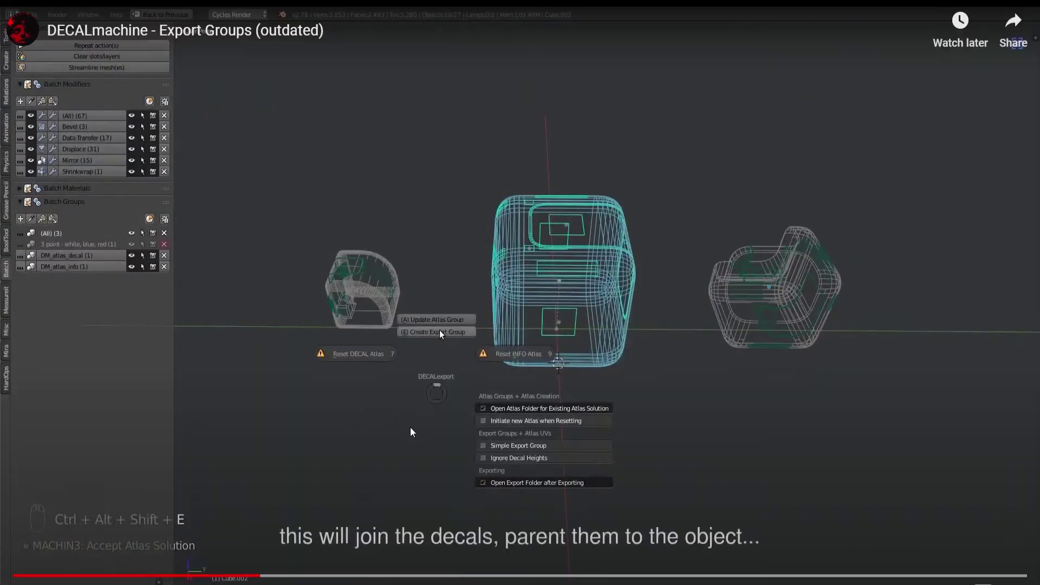
left_click(452, 372)
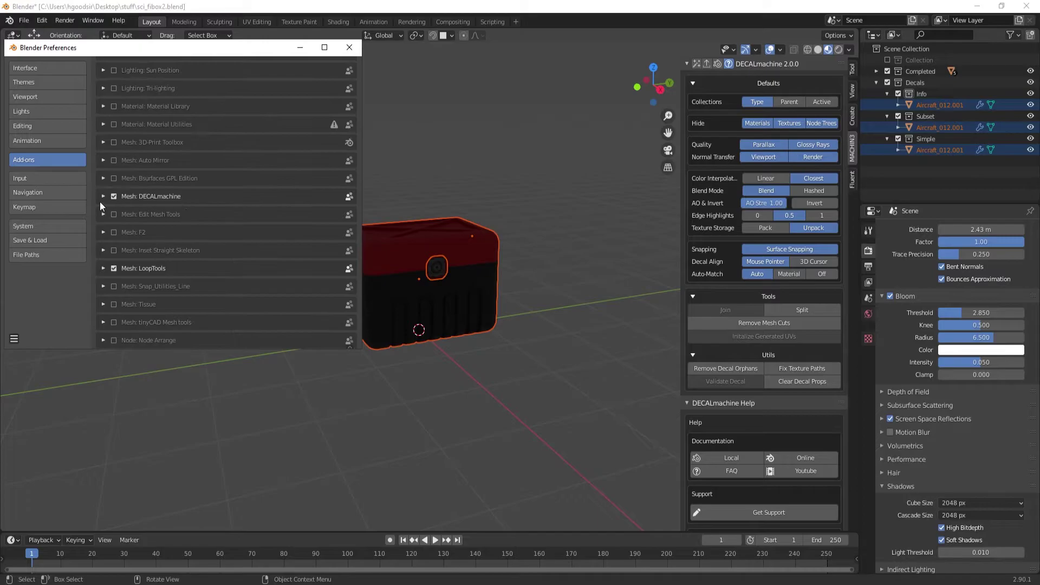
- Close Preferences and reopen sci_fibox2.blend from the Recent Files list
scroll(346, 245, "up", 3)
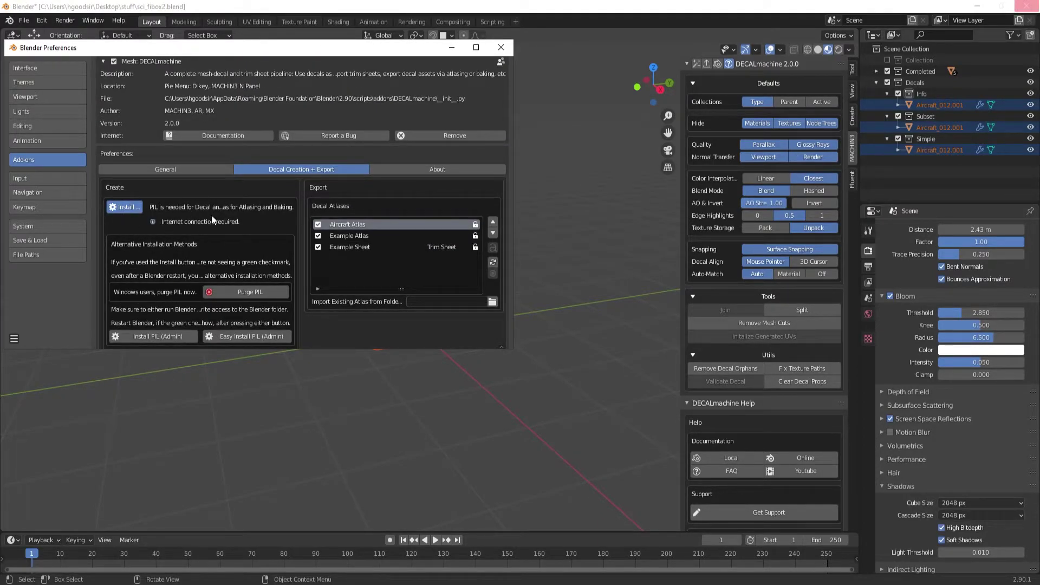
left_click(41, 20)
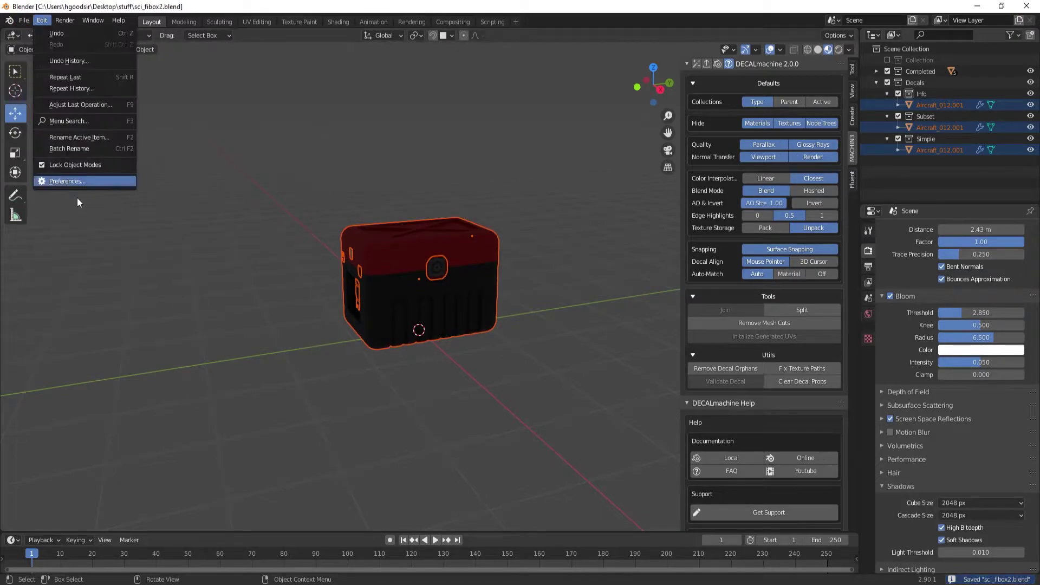
left_click(59, 179)
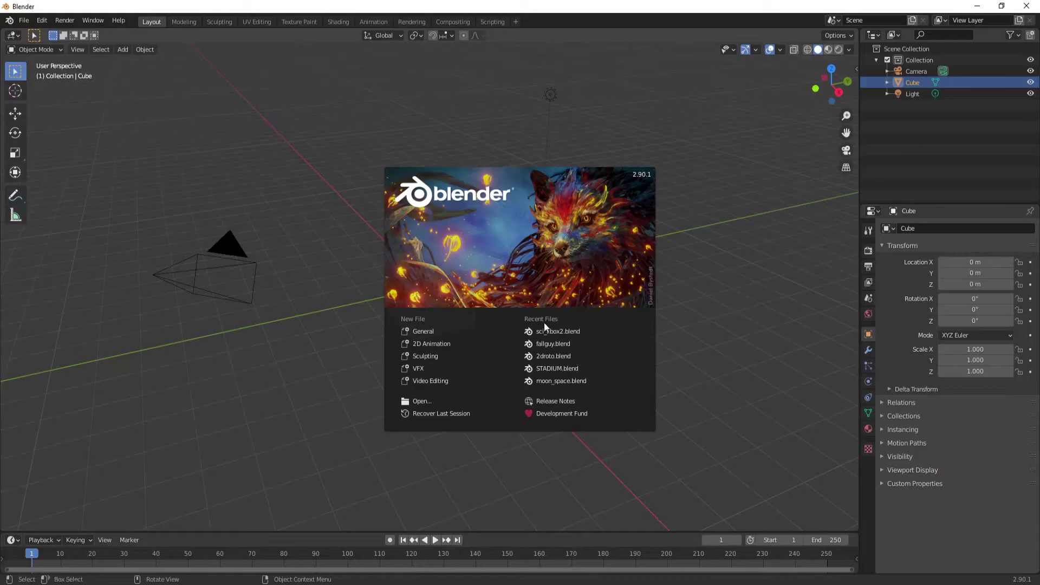
key("d")
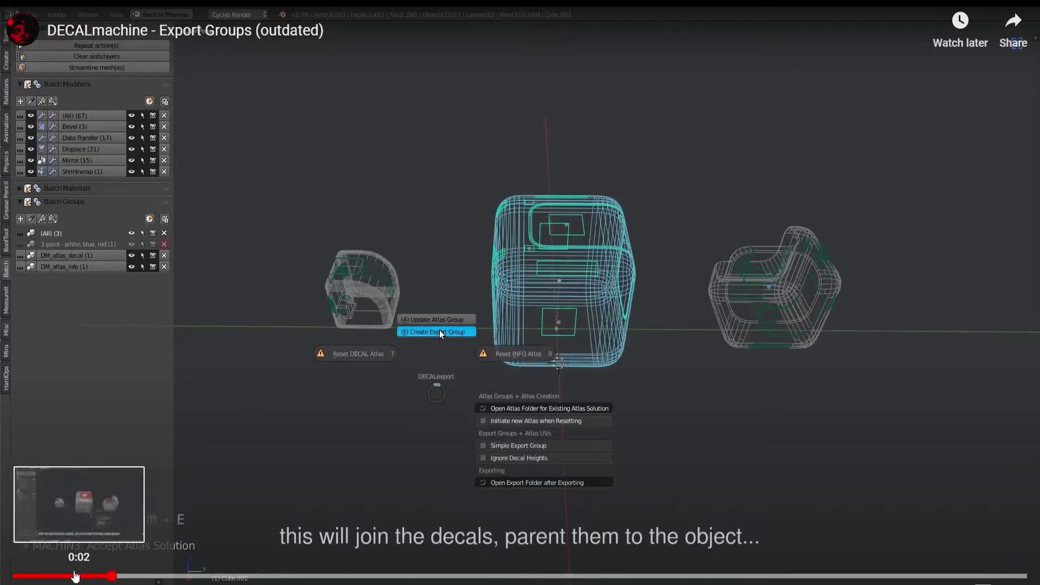
- Search YouTube for 'export decal mach' and open the DECALmachine 2.0 Export Introduction video
left_click(54, 575)
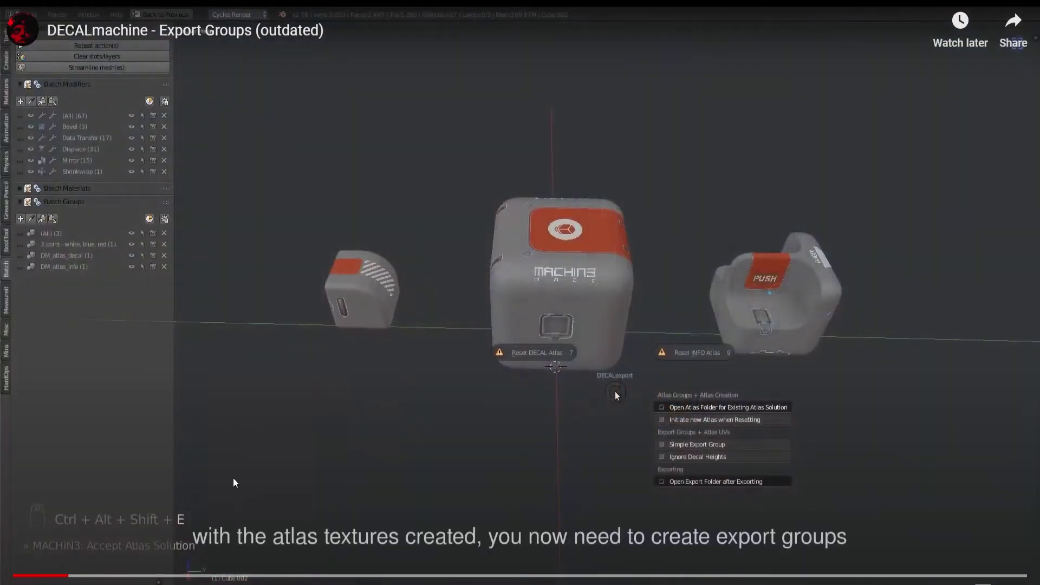
left_click(139, 576)
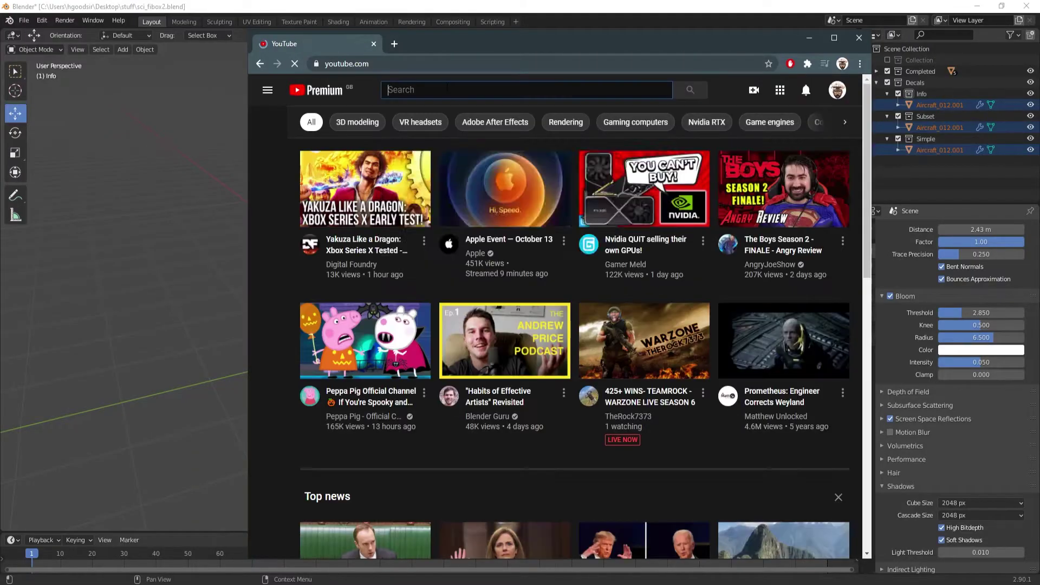
type("export decal mach")
left_click(451, 123)
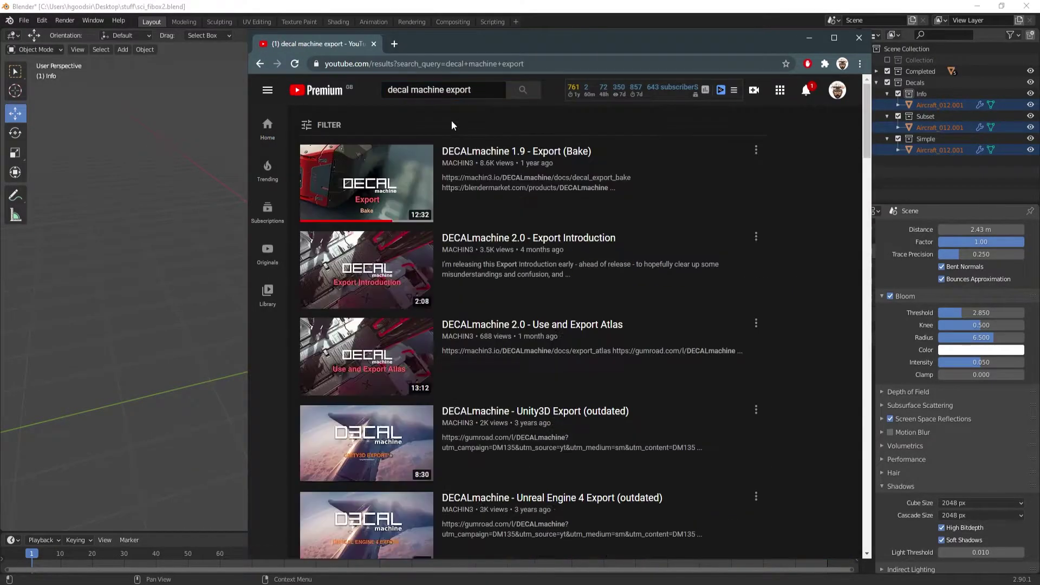
left_click(509, 255)
- Watch the Export Introduction full screen in higher quality with English captions, skimming ahead
left_click(603, 315)
left_click(174, 576)
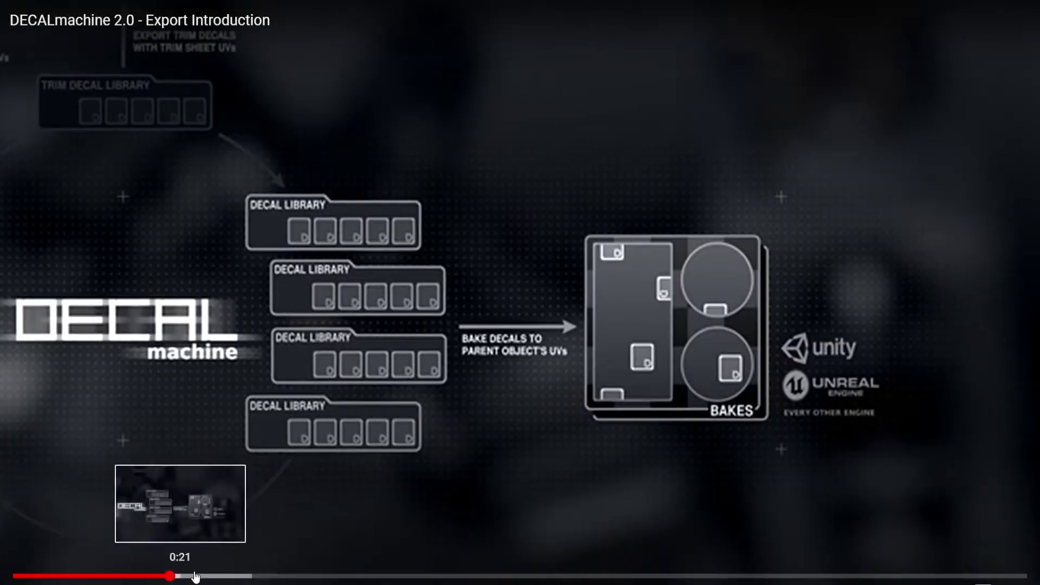
left_click(962, 575)
left_click(935, 381)
key("c")
left_click(302, 576)
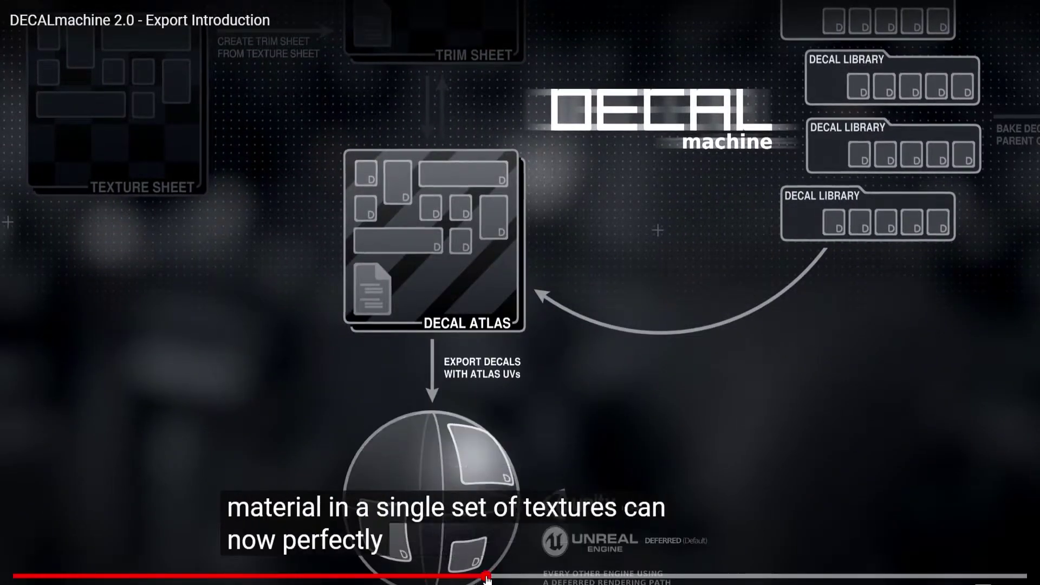
left_click(696, 576)
left_click(758, 576)
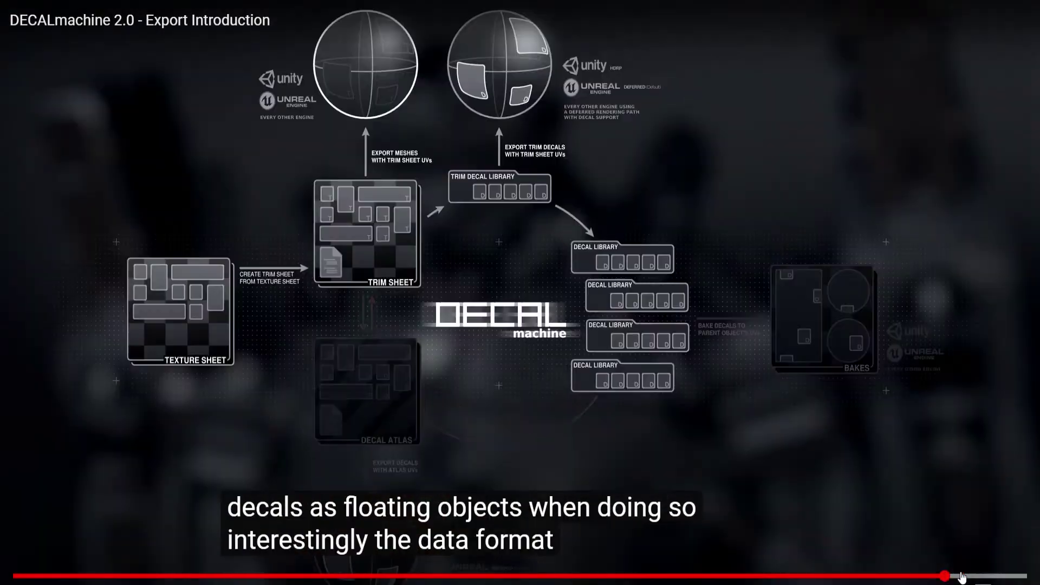
key("Escape")
- Open the Use and Export Atlas video full screen and skim toward its end
key("alt+Left")
left_click(516, 376)
key("f")
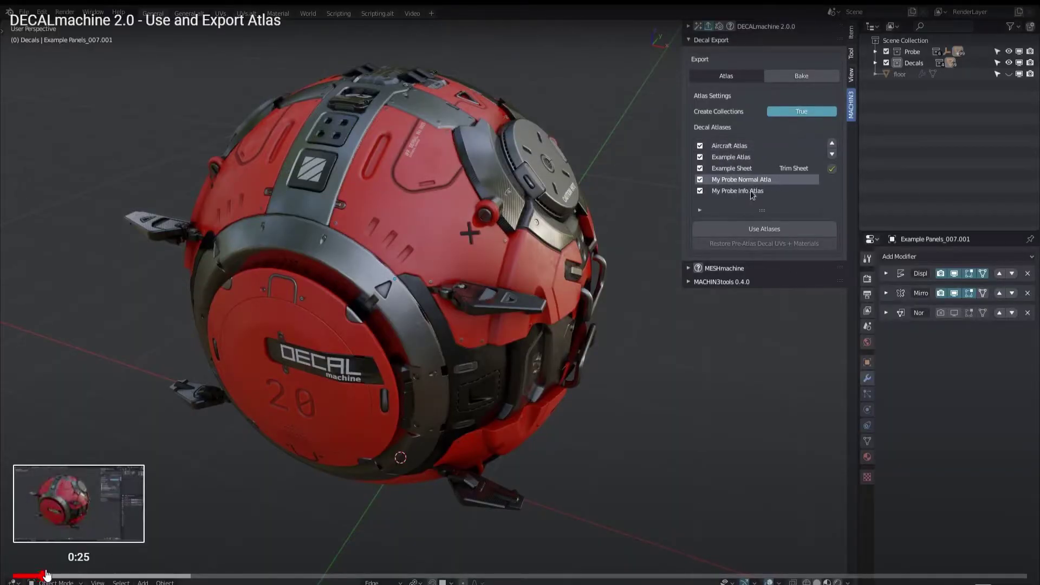
left_click_drag(47, 576, 631, 575)
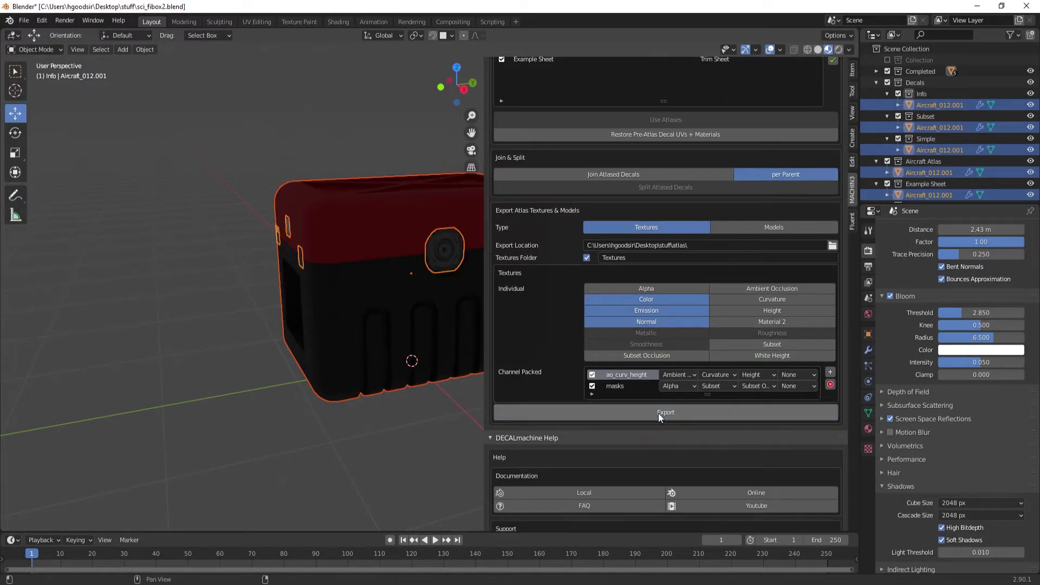
- Export the atlas textures and models, then inspect the Aircraft Atlas material in Ventuz
left_click(658, 414)
left_click(658, 457)
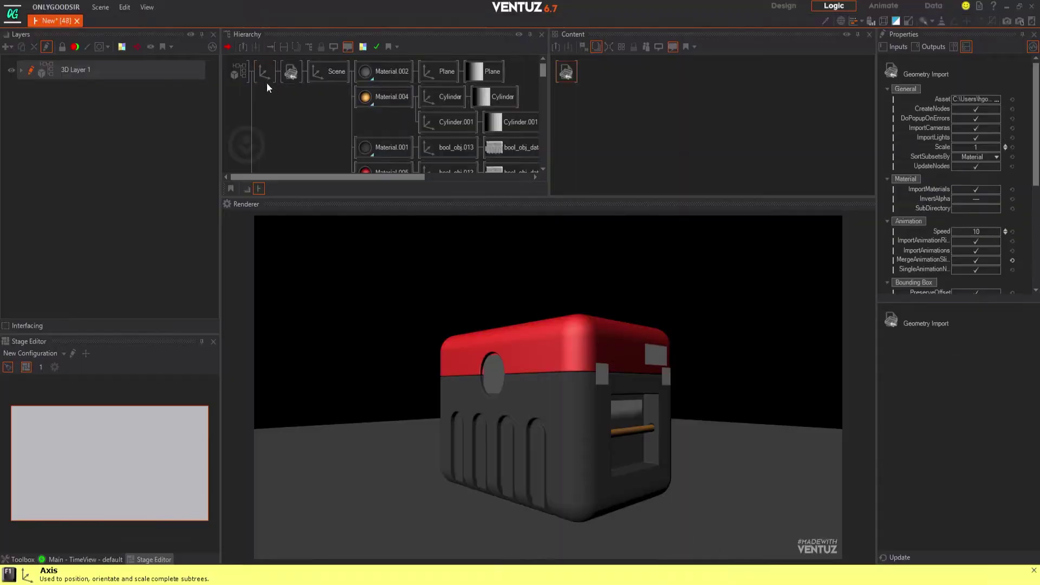
left_click(301, 96)
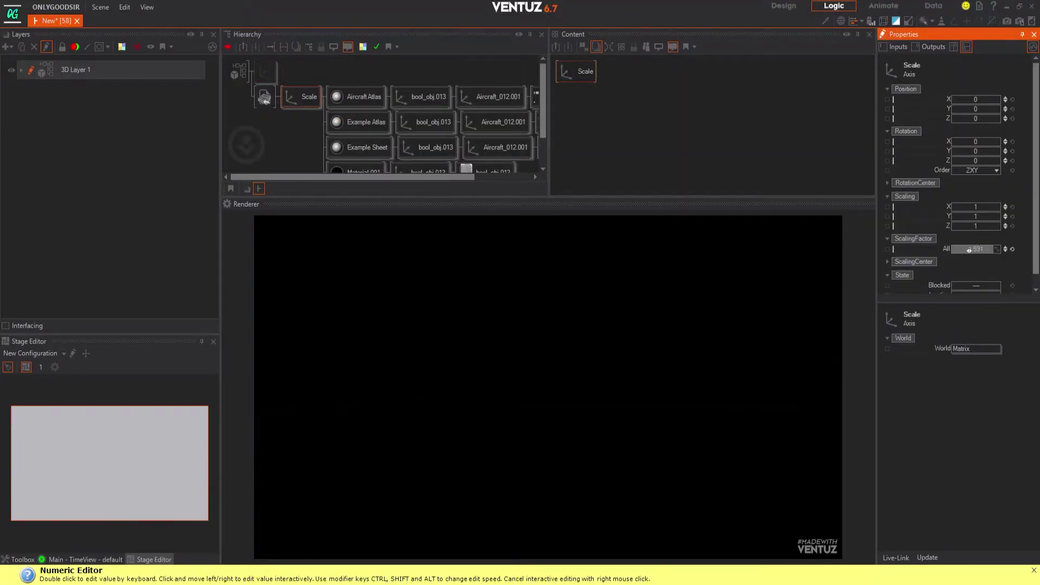
left_click(358, 97)
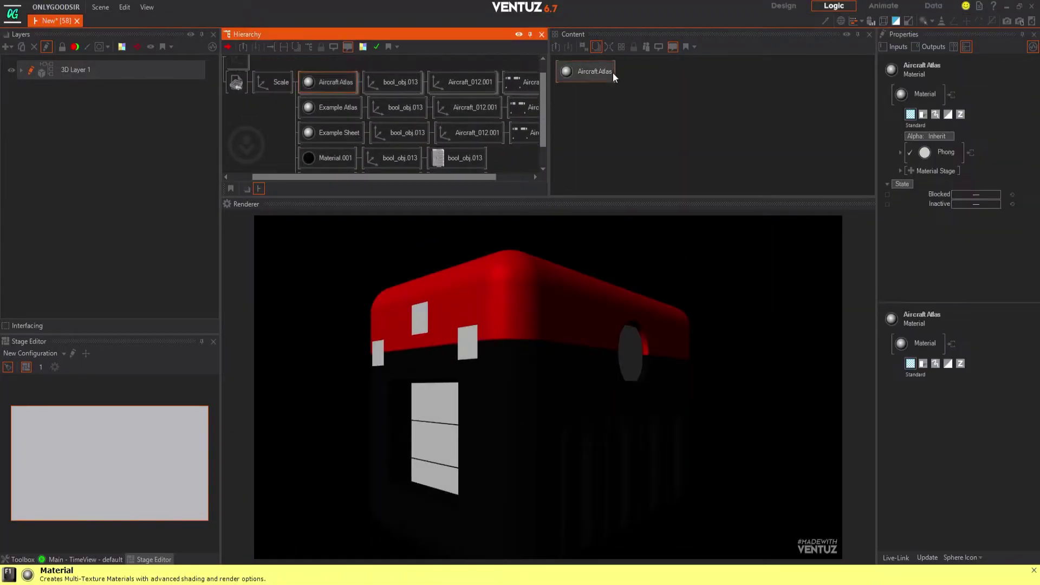
- Give the Aircraft Atlas material a texture loader stage holding Aircraft Atlas_color.png
left_click(330, 82)
right_click(948, 169)
left_click(983, 180)
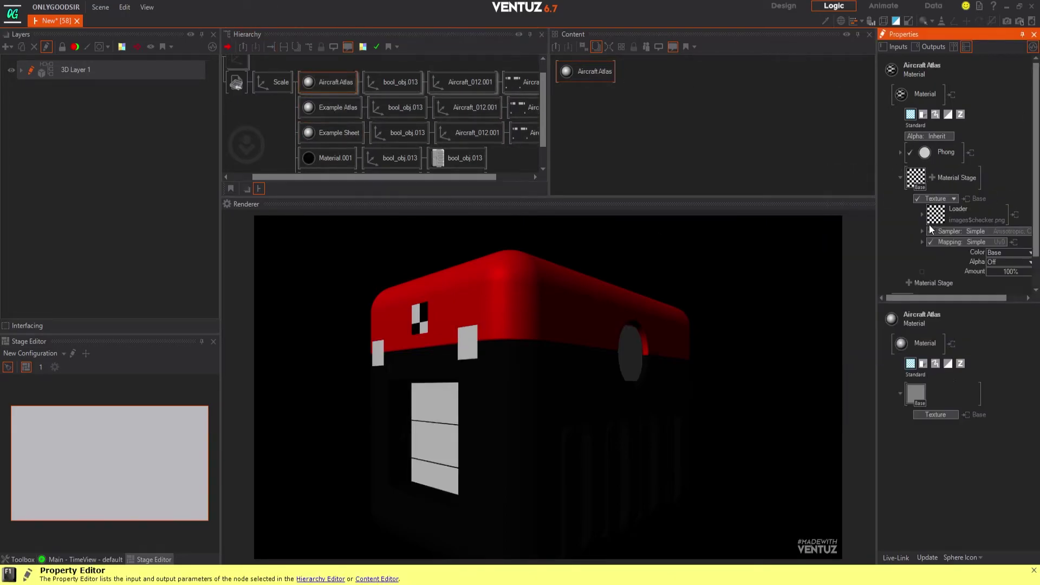
left_click(928, 224)
scroll(772, 322, "up", 2)
double_click(386, 245)
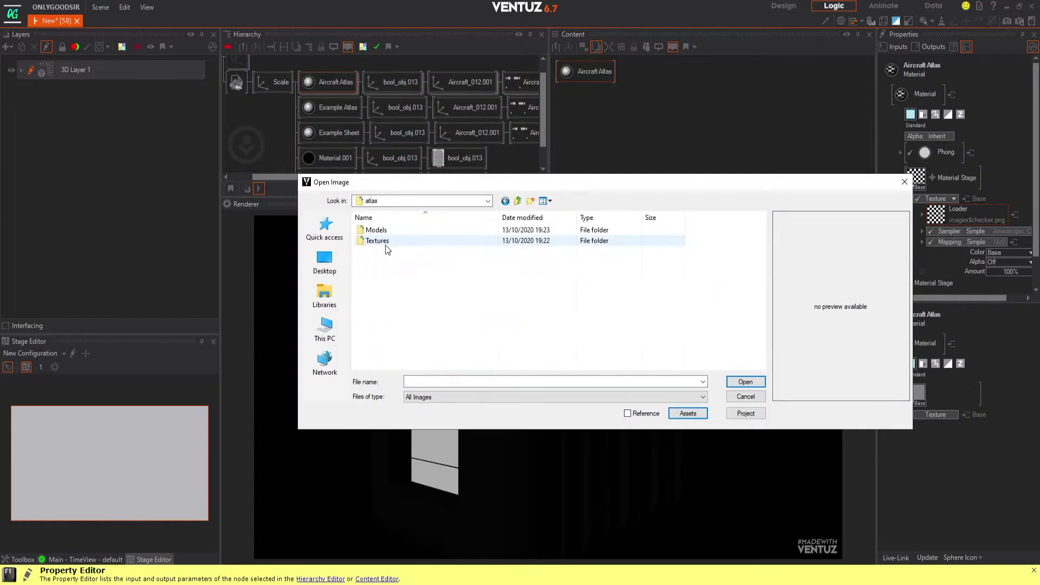
double_click(385, 259)
left_click(922, 164)
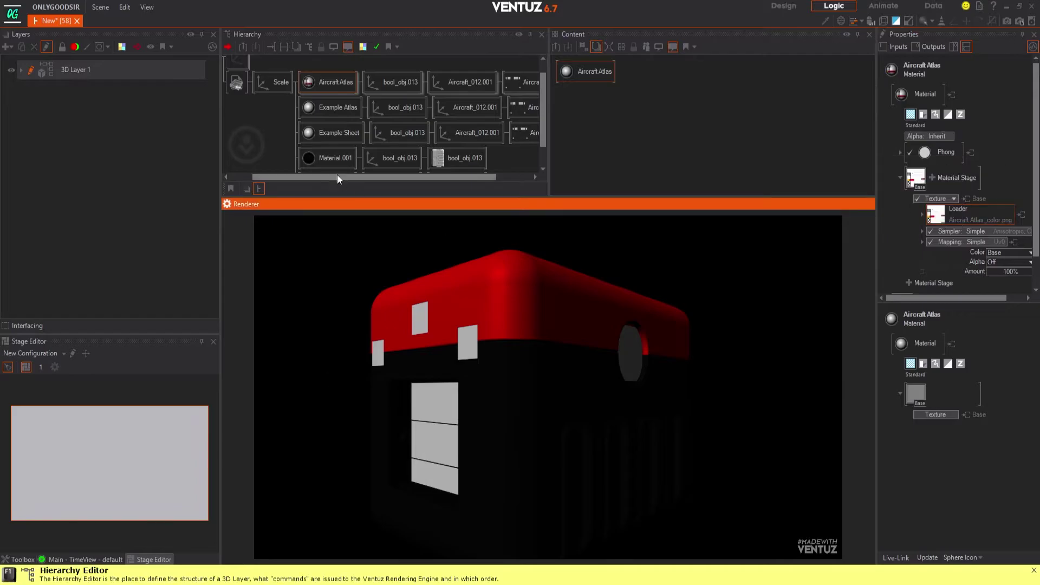
- Add a texture stage with an atlas image to Example Atlas and rotate the model's transform
left_click(338, 107)
right_click(957, 168)
left_click(983, 174)
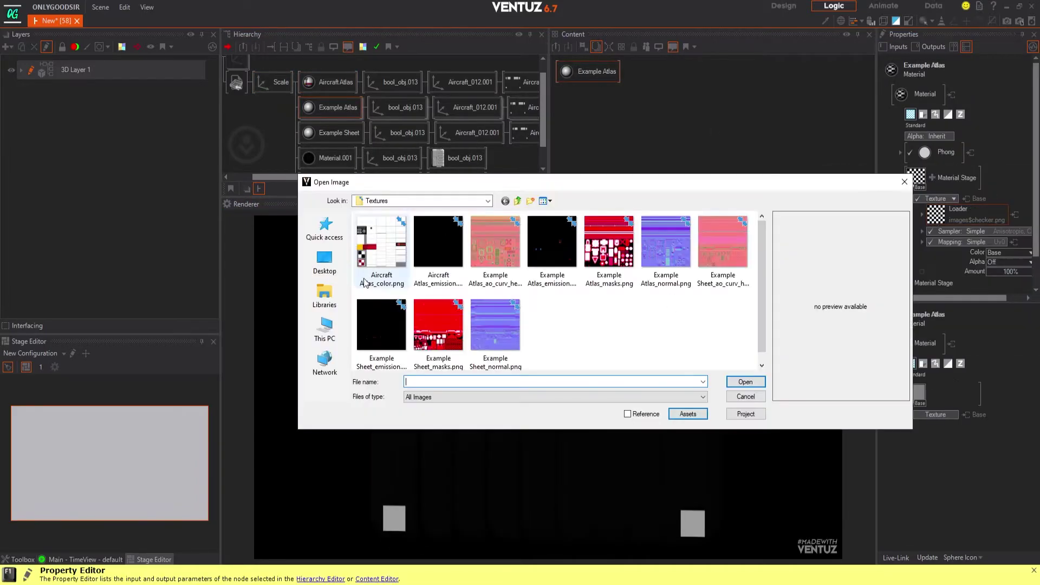
left_click(552, 243)
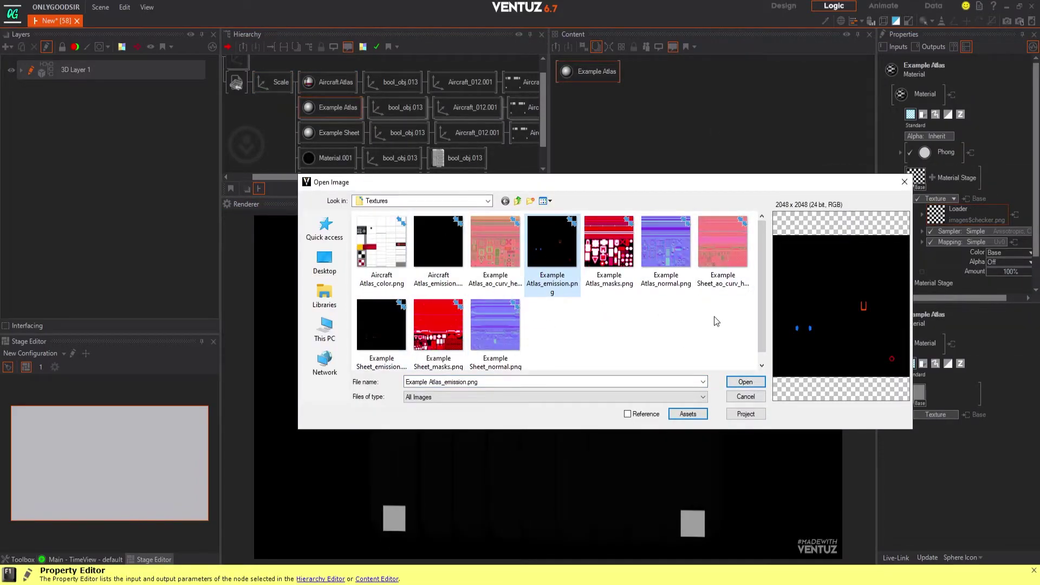
double_click(386, 243)
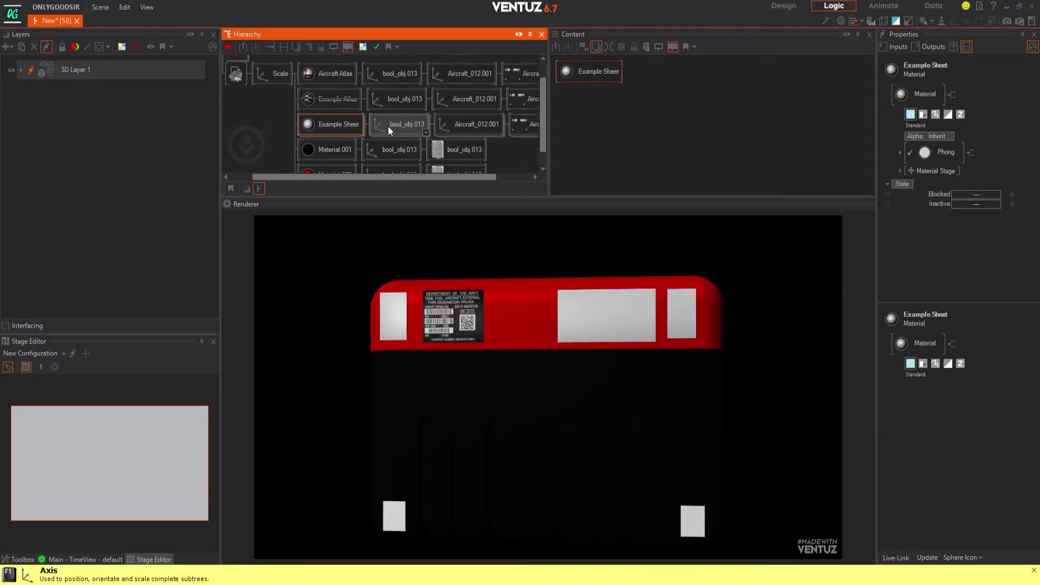
left_click(322, 153)
left_click(390, 130)
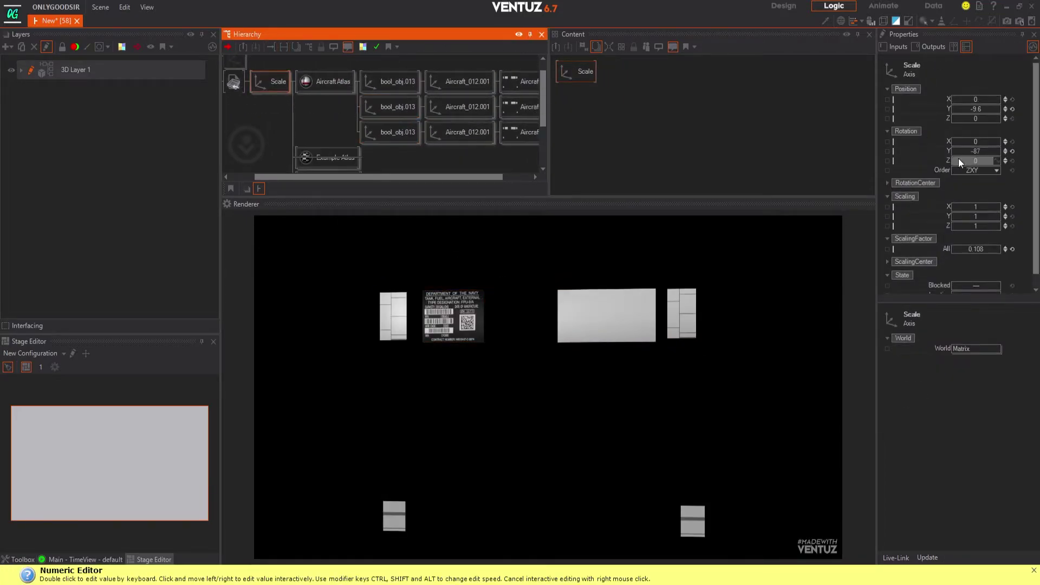
left_click_drag(958, 163, 921, 162)
- Load Aircraft Atlas_color.png from the exported textures as the Example Atlas texture
left_click(330, 90)
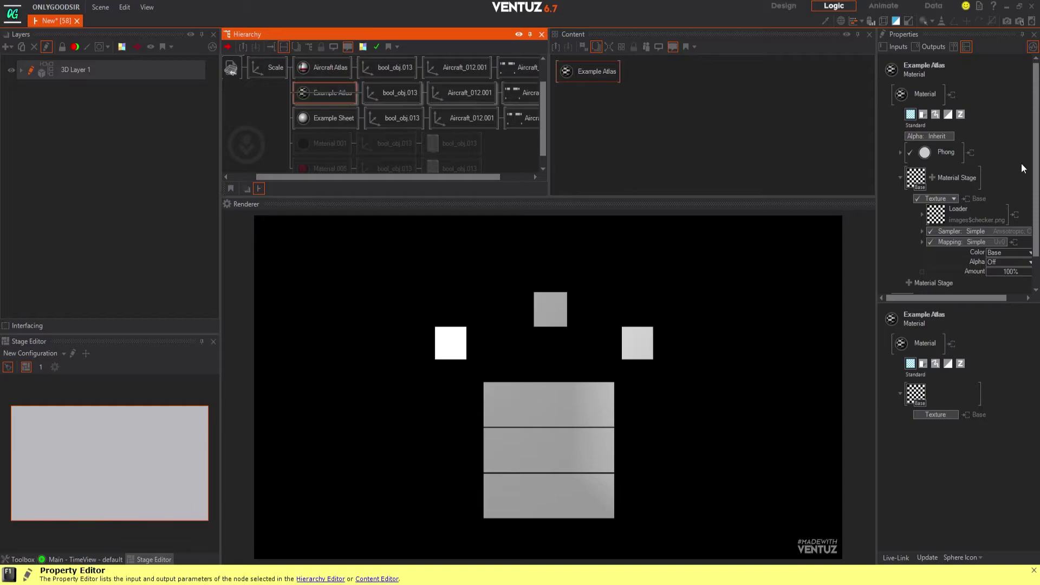
left_click(936, 214)
scroll(763, 256, "down", 1)
left_click(476, 328)
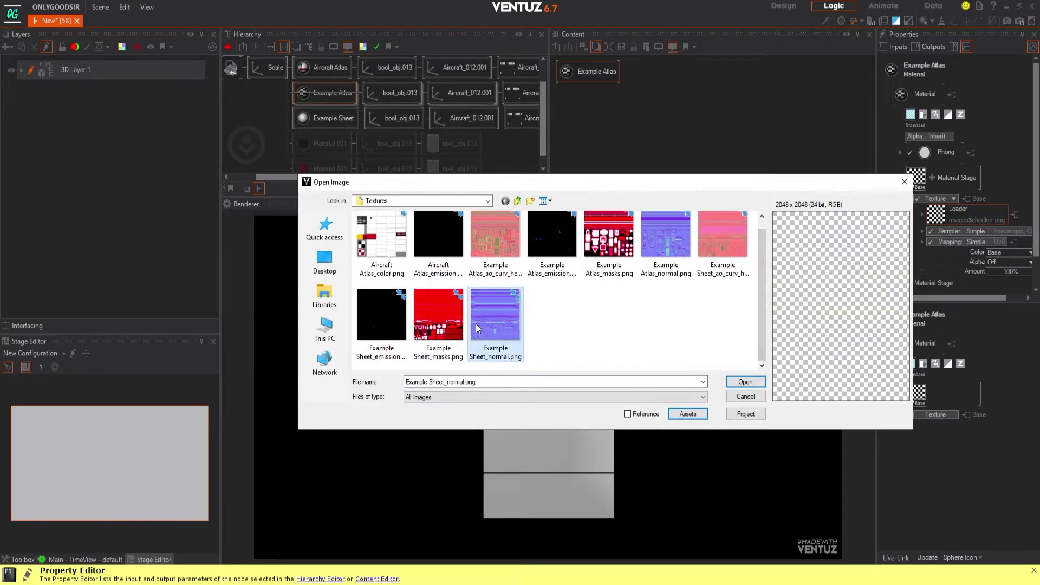
scroll(477, 328, "up", 1)
double_click(382, 239)
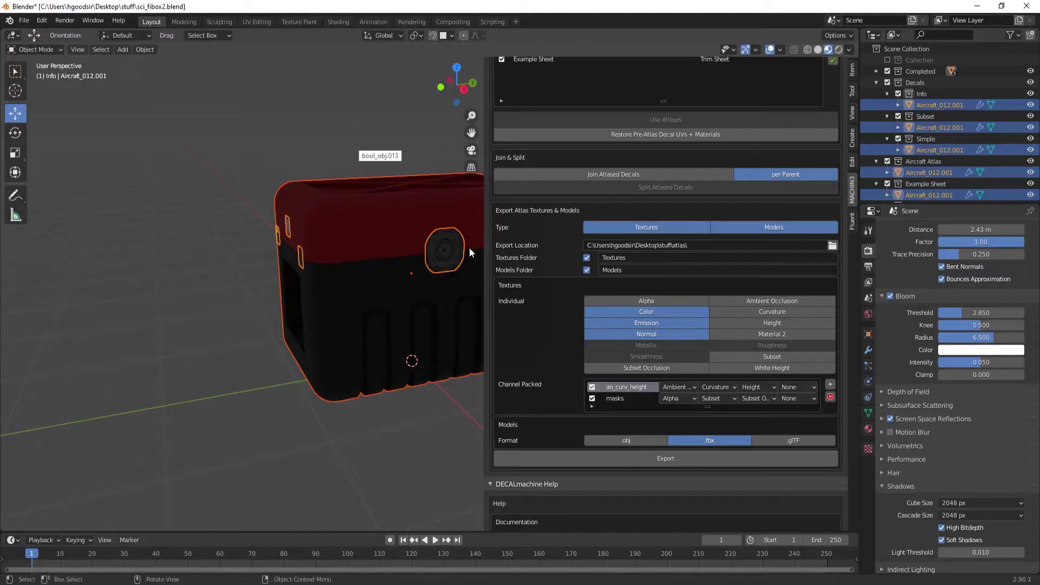
- Run Remove Mesh Cuts on the box's decals in the DECALmachine panel
left_click(655, 300)
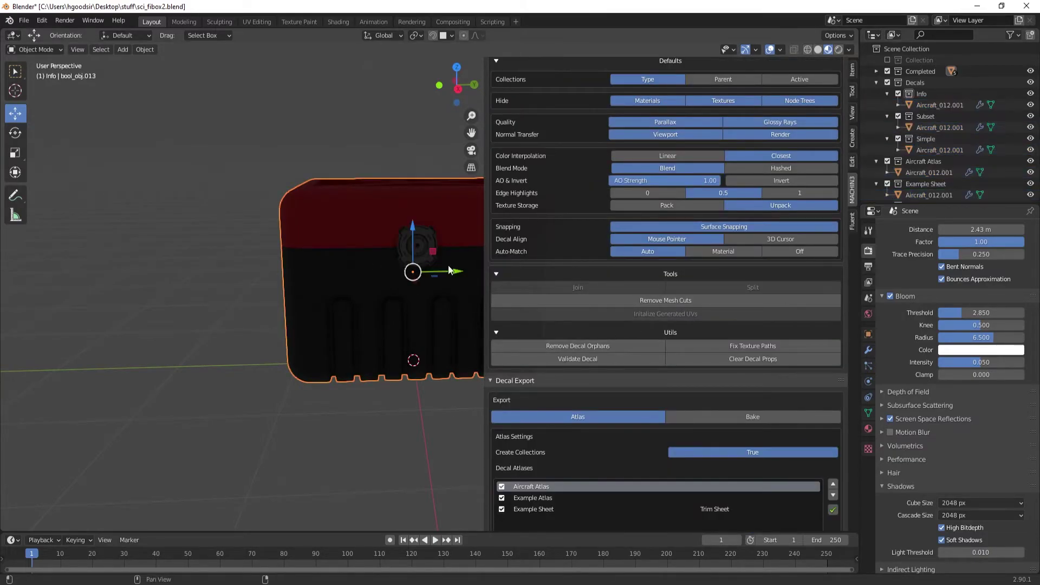
scroll(633, 281, "down", 8)
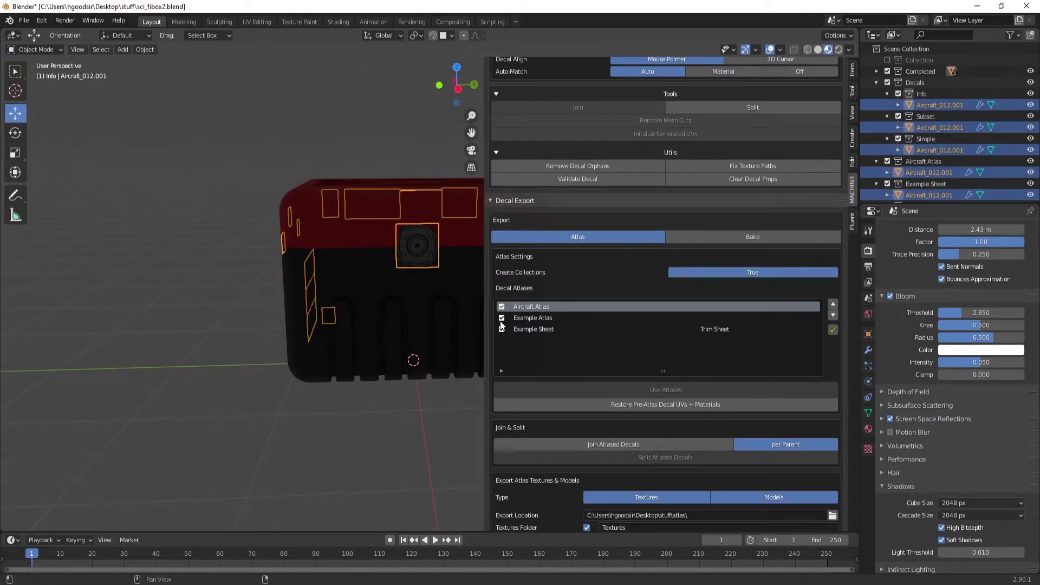
scroll(575, 378, "down", 2)
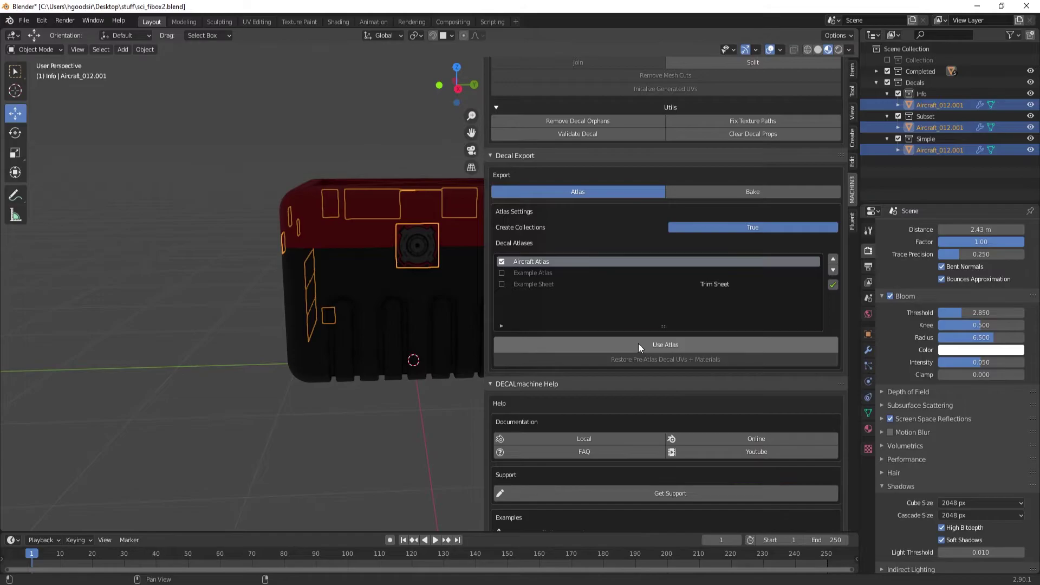
scroll(575, 391, "down", 10)
scroll(575, 391, "down", 2)
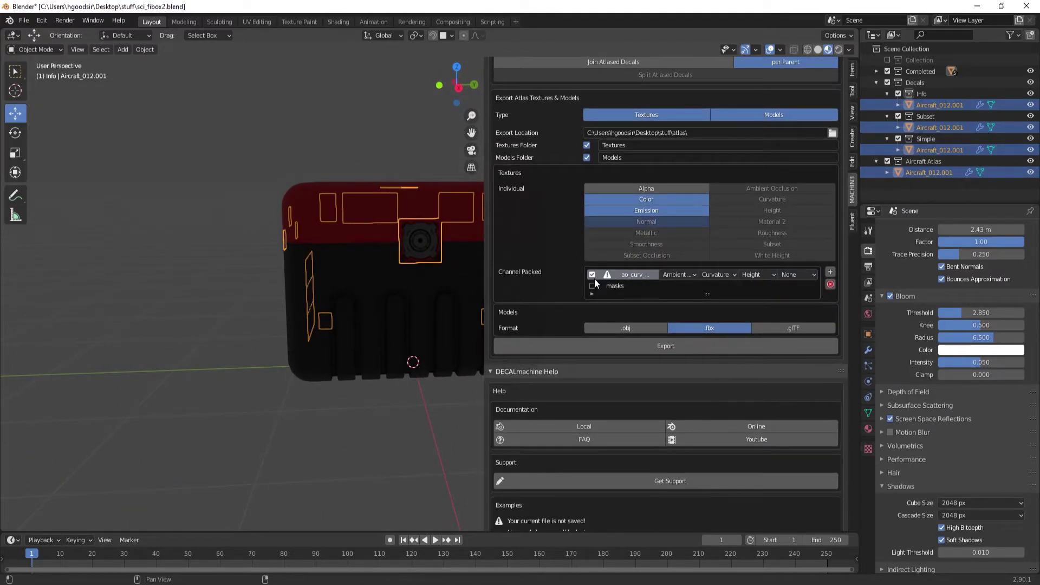
scroll(677, 233, "down", 3)
- Export the Aircraft Atlas textures and box model as glTF
left_click(610, 285)
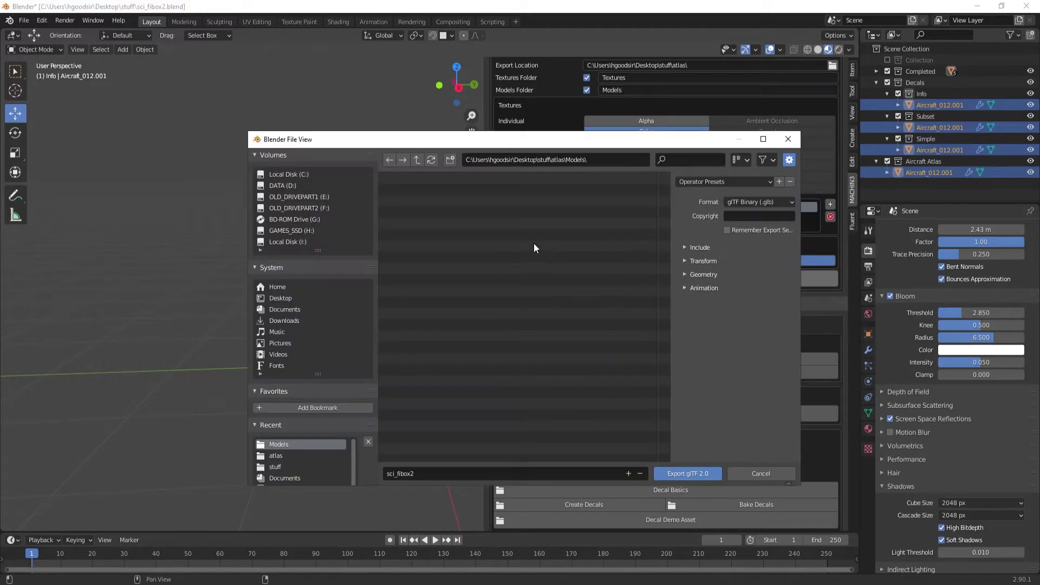
left_click(687, 471)
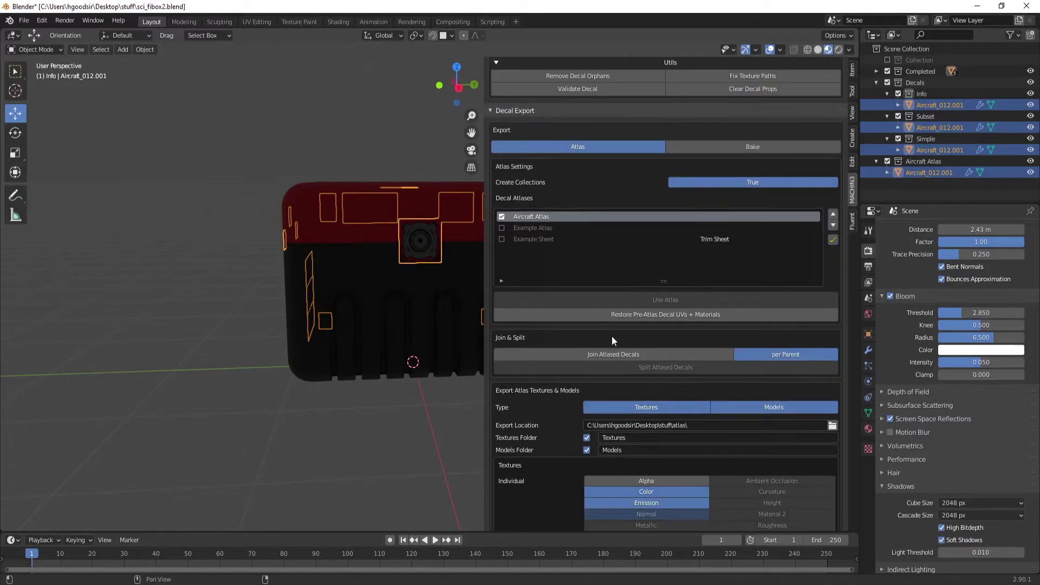
scroll(623, 331, "down", 3)
scroll(607, 271, "down", 9)
scroll(731, 216, "down", 3)
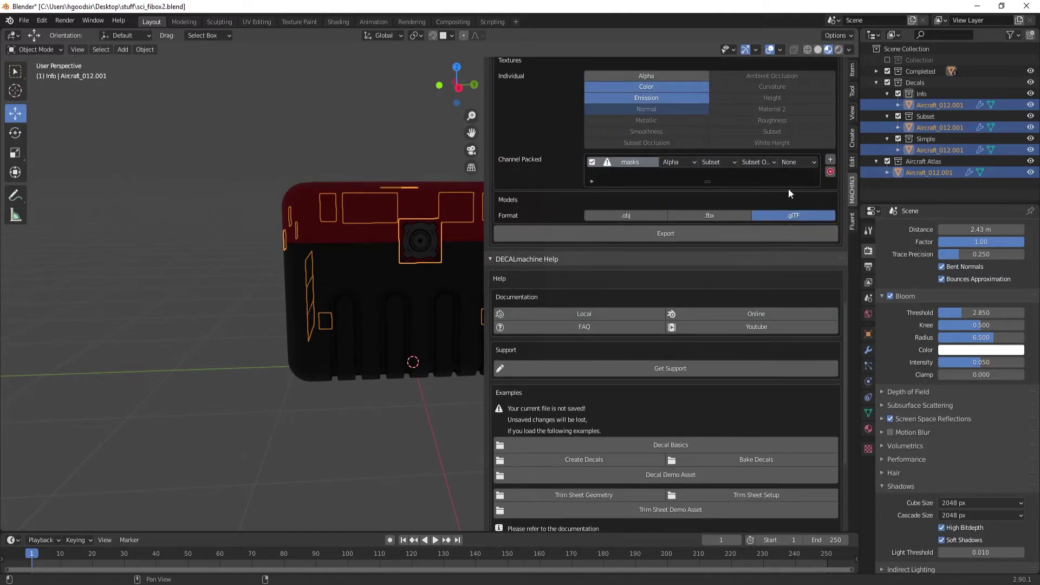
key("ctrl+f")
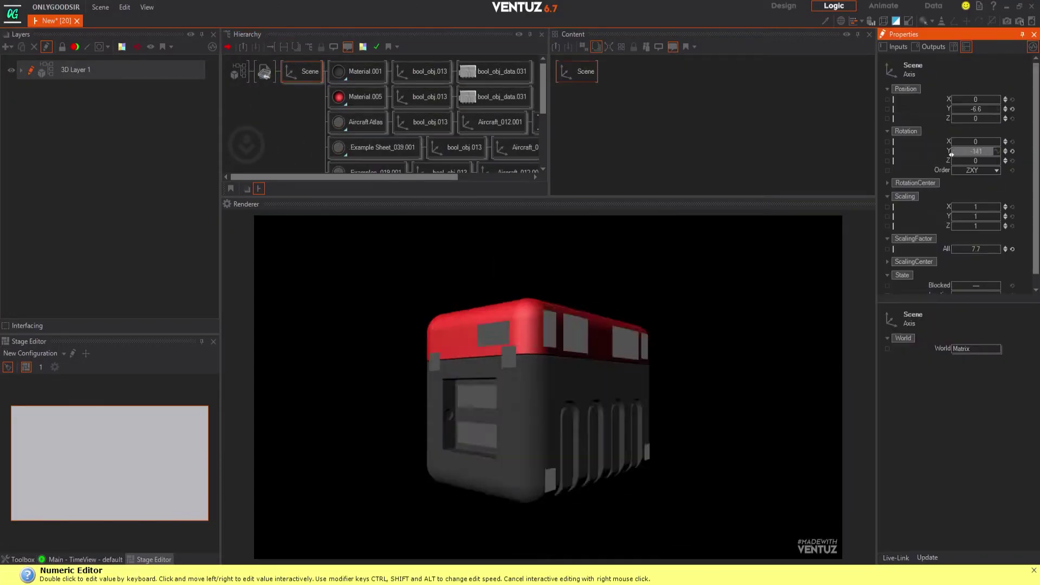
- Give a box material a texture stage with the atlas image and set its lighting to No Light
left_click(357, 97)
scroll(344, 139, "down", 3)
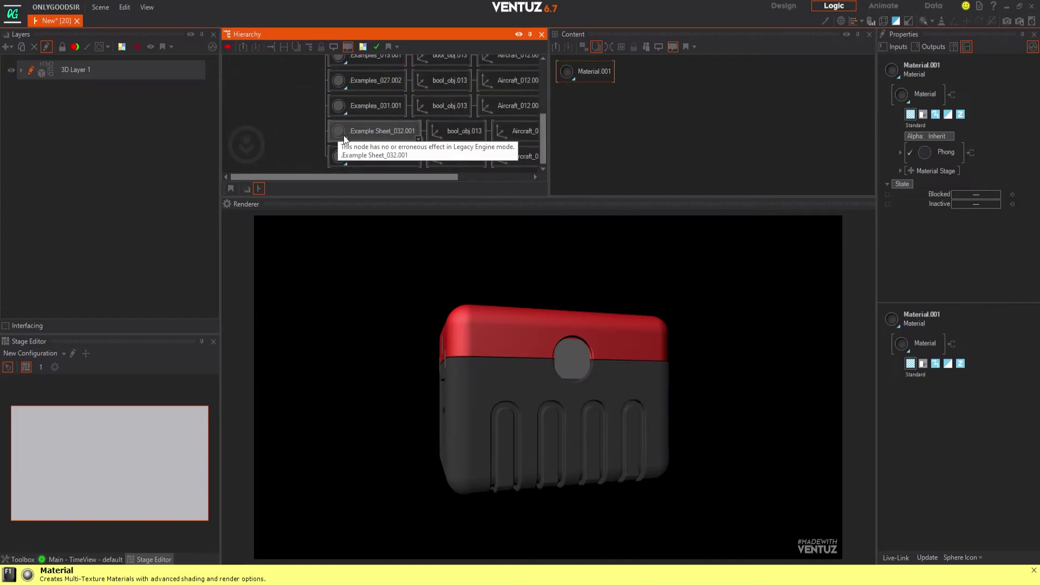
left_click(913, 172)
left_click(604, 244)
left_click(748, 379)
left_click(946, 152)
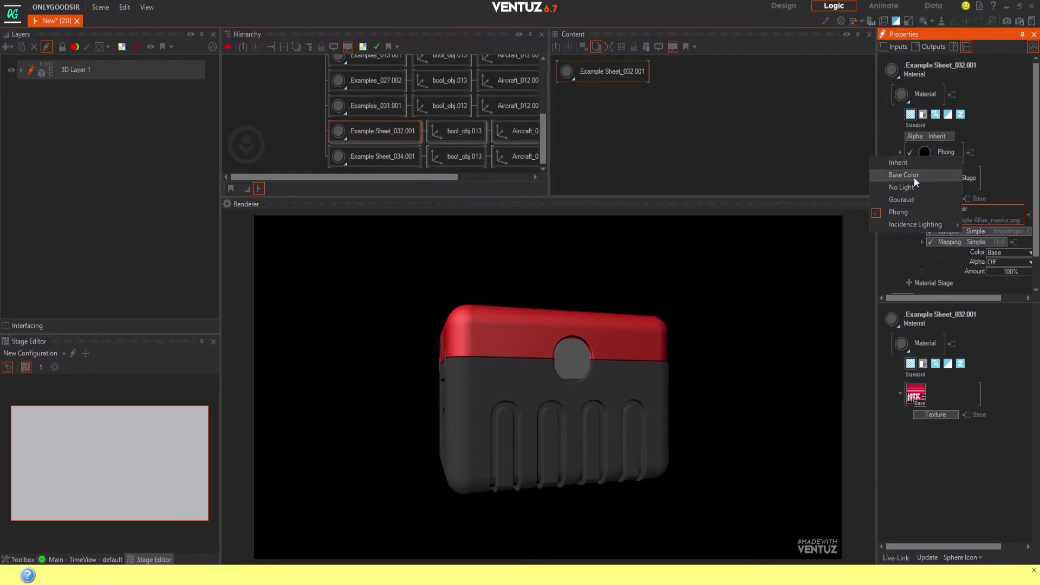
left_click(901, 187)
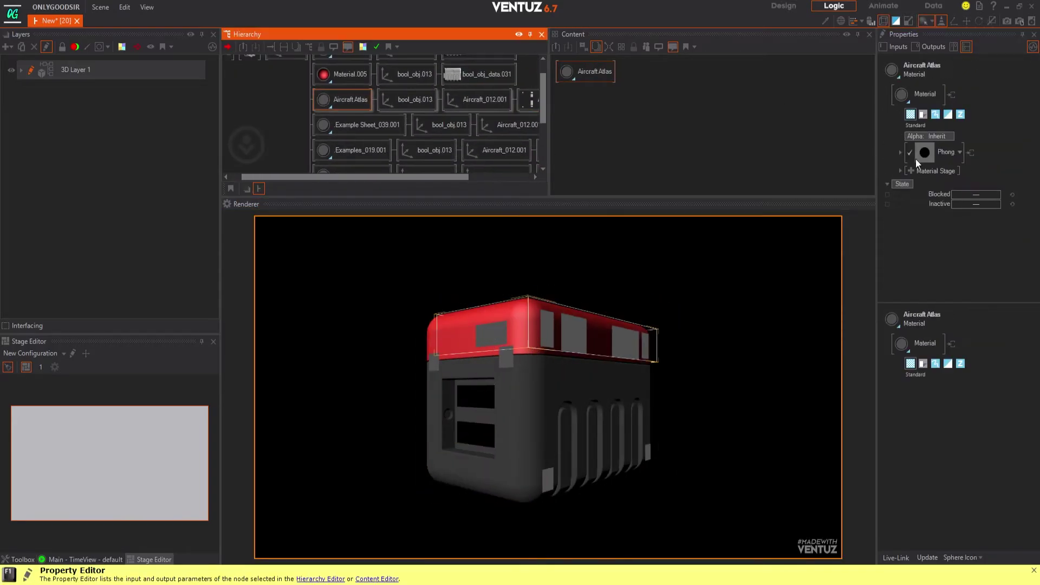
- Load Aircraft Atlas_color.png into the Aircraft Atlas material and spin the box to show the decals
left_click(919, 184)
left_click(736, 378)
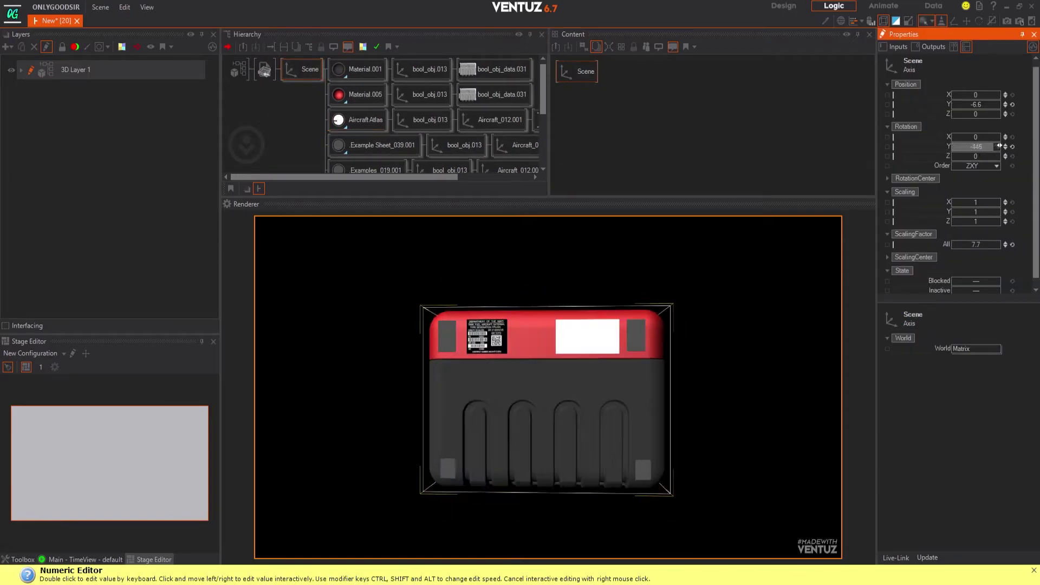
mouse_move(994, 138)
left_mouse_down()
mouse_move(734, 356)
mouse_move(953, 144)
mouse_move(978, 159)
left_mouse_up()
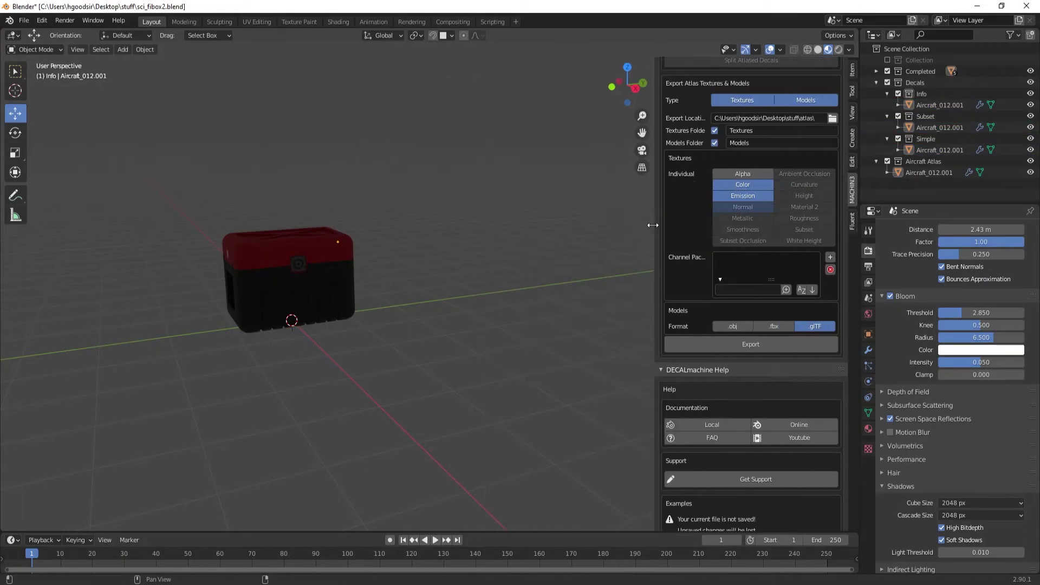
- Narrow the sidebar and orbit to a front view of the box
left_click_drag(480, 219, 653, 228)
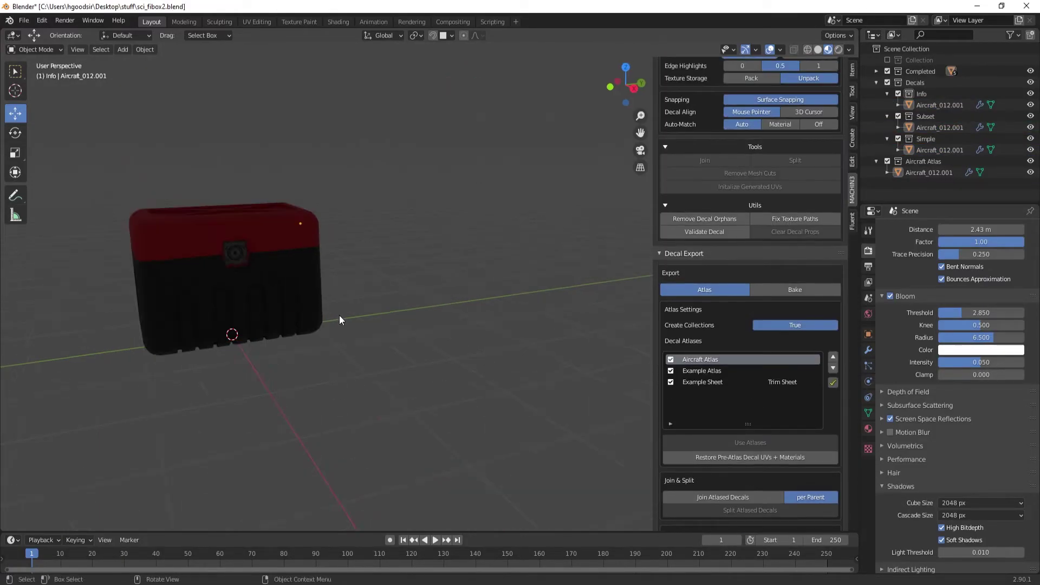
scroll(339, 320, "up", 3)
scroll(374, 298, "up", 3)
scroll(388, 331, "down", 5)
mouse_move(402, 286)
middle_mouse_down()
mouse_move(571, 144)
mouse_move(339, 306)
mouse_move(403, 278)
middle_mouse_up()
scroll(533, 300, "up", 4)
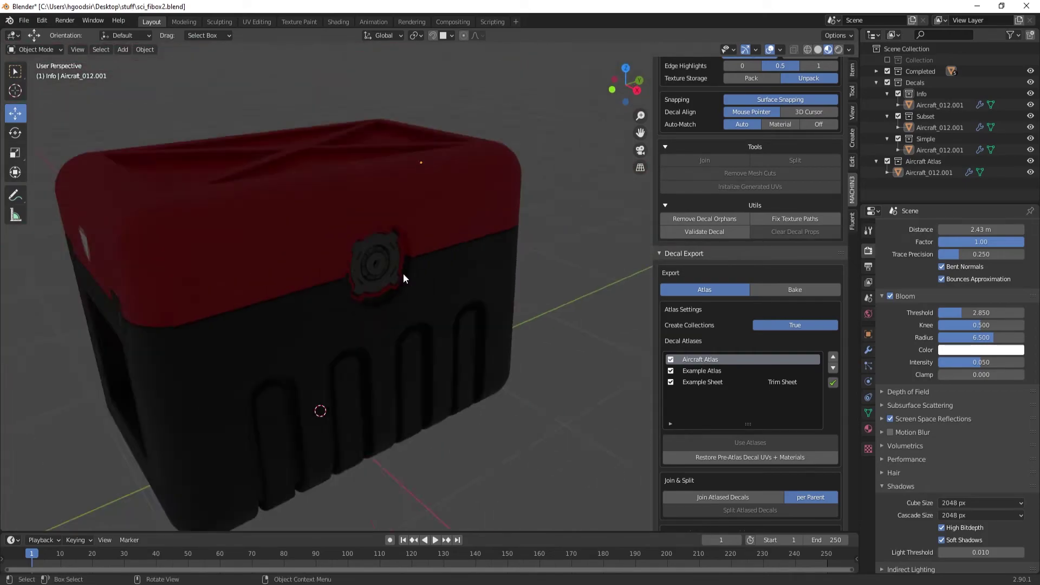
- Hide the sidebar and open blendermarket.com in the web browser
key("n")
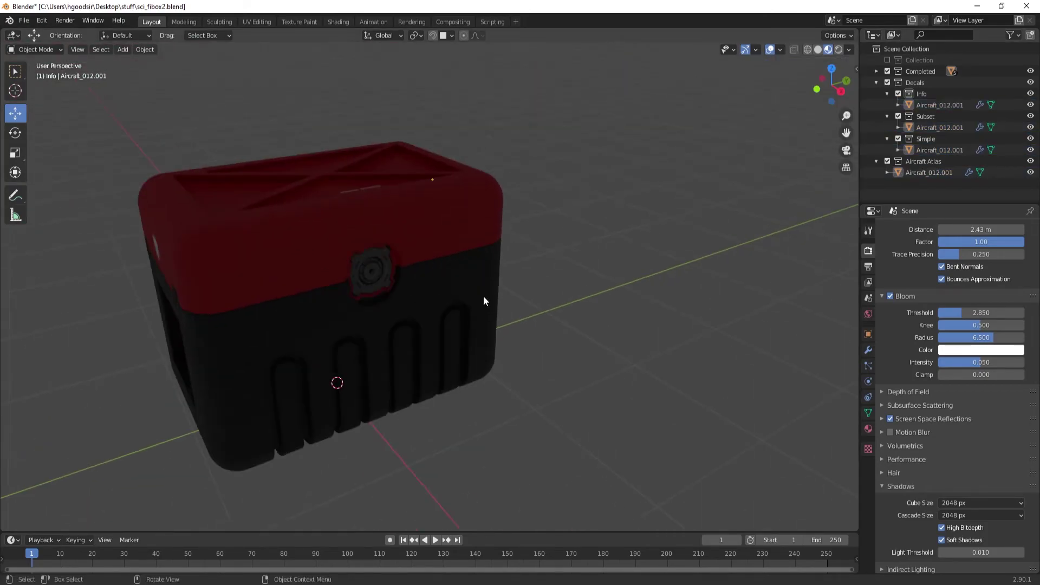
key("alt+Tab")
key("ctrl+l")
type("bl")
key("Return")
scroll(740, 217, "down", 5)
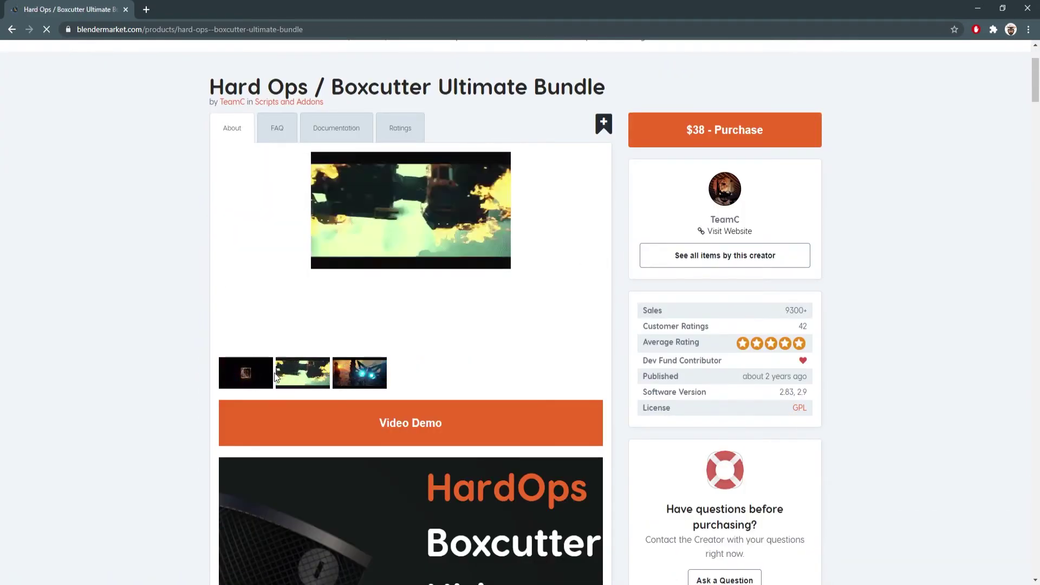
- View the purchased Decalmachine product page from the account's order history
scroll(147, 374, "down", 10)
scroll(217, 217, "up", 10)
key("alt+Left")
left_click(747, 95)
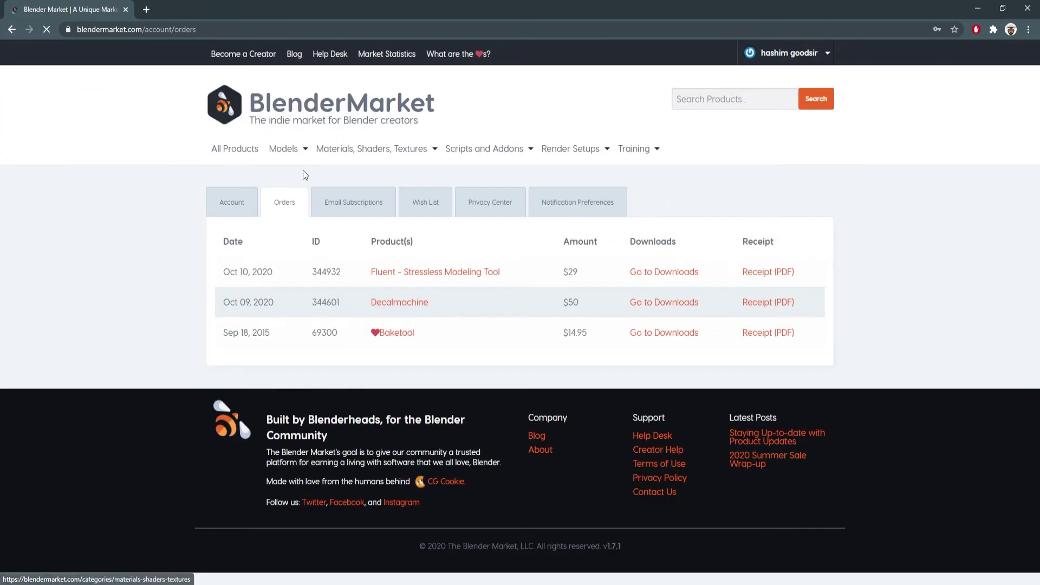
left_click(401, 302)
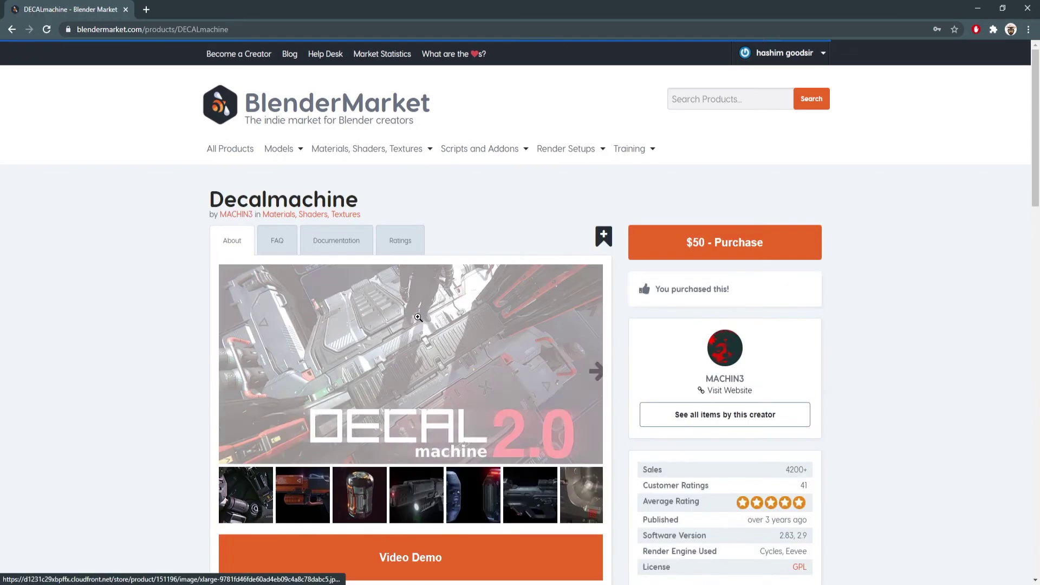
scroll(488, 379, "down", 3)
scroll(488, 379, "down", 10)
key("alt+Left")
- Scroll through the purchased Fluent add-on's product page
left_click(426, 271)
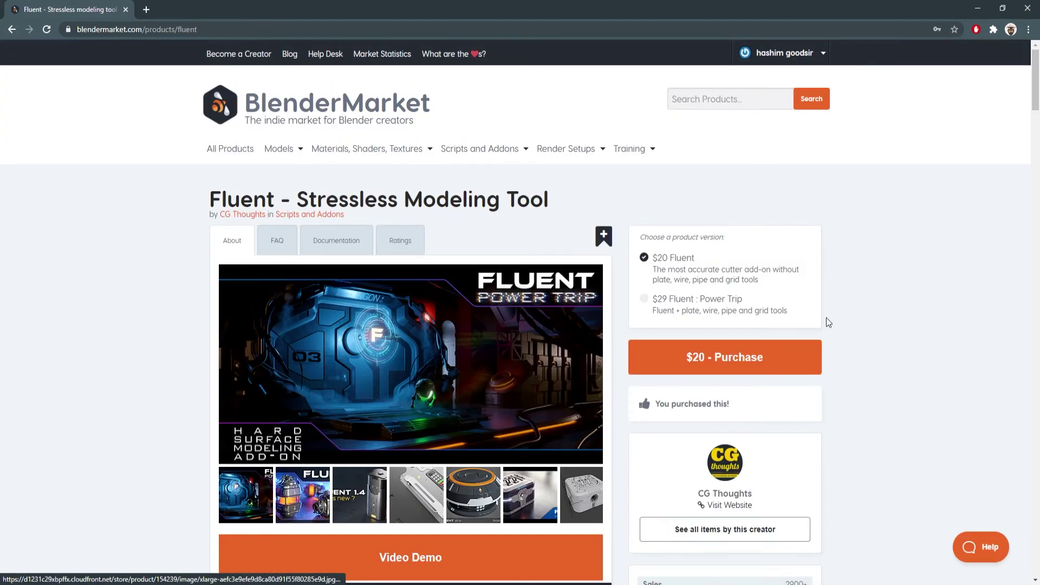
scroll(357, 291, "down", 2)
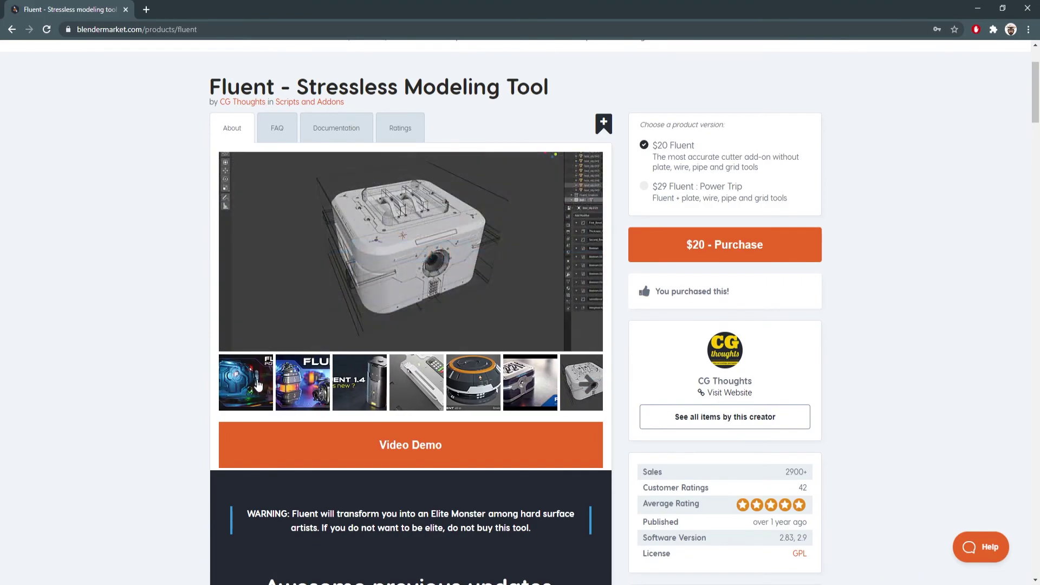
scroll(397, 340, "down", 10)
scroll(400, 338, "down", 15)
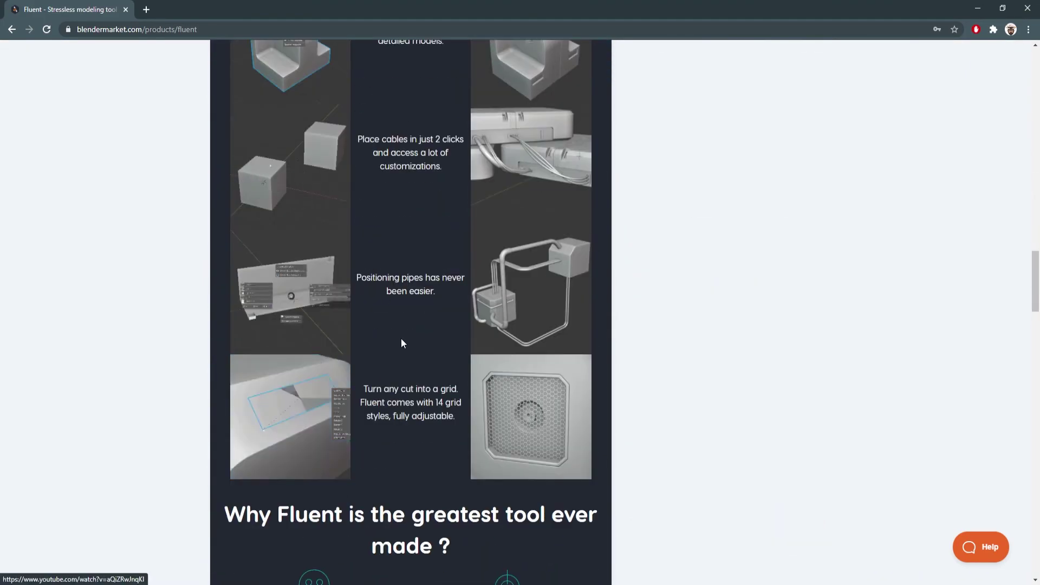
scroll(295, 297, "down", 3)
scroll(531, 293, "up", 3)
scroll(366, 246, "up", 10)
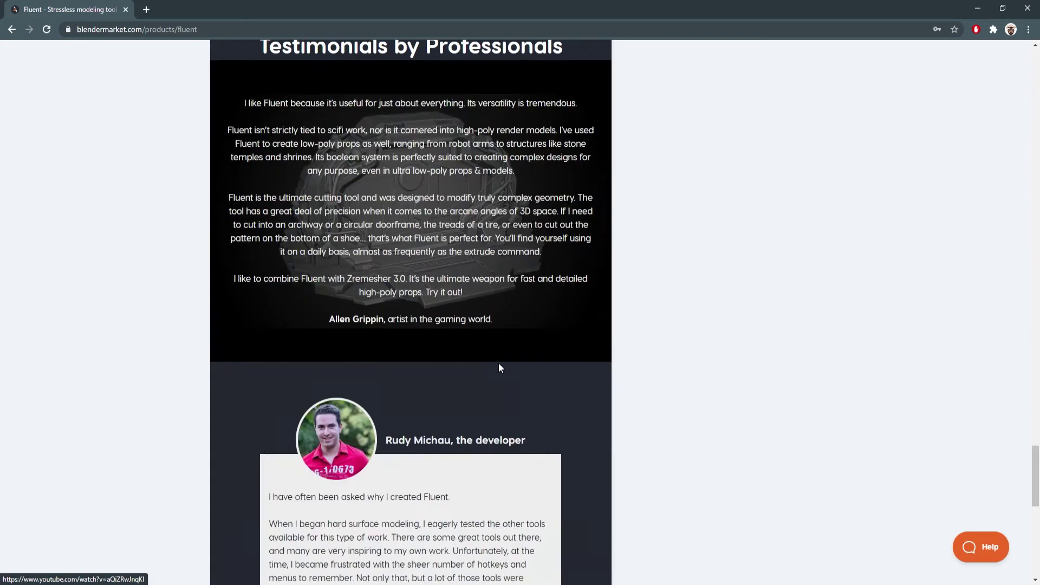
scroll(498, 362, "up", 10)
scroll(499, 363, "up", 5)
- Browse the Scripts and Addons listing to page 2, then orbit Blender's crate to its opposite corner
key("alt+Left")
scroll(703, 359, "down", 3)
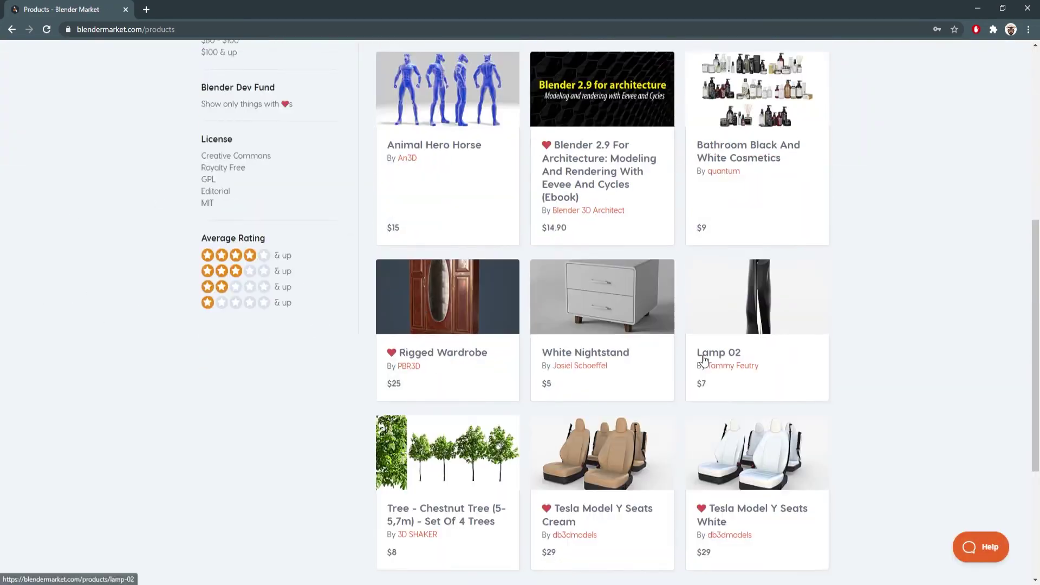
scroll(703, 360, "up", 7)
left_click(472, 146)
scroll(878, 266, "down", 4)
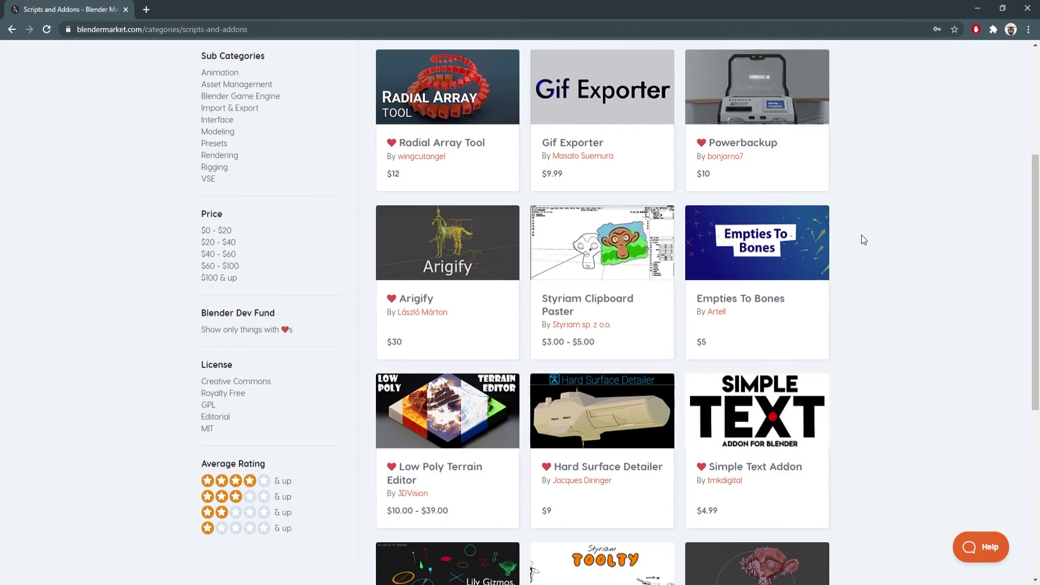
scroll(856, 234, "down", 2)
scroll(845, 236, "down", 4)
left_click(813, 386)
scroll(881, 298, "down", 3)
scroll(888, 292, "down", 1)
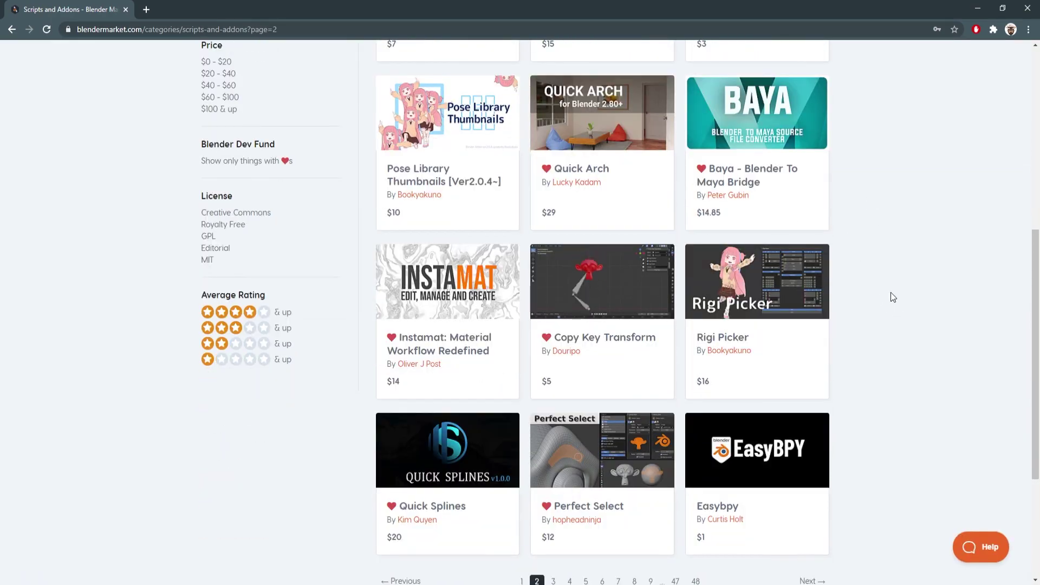
scroll(733, 226, "up", 7)
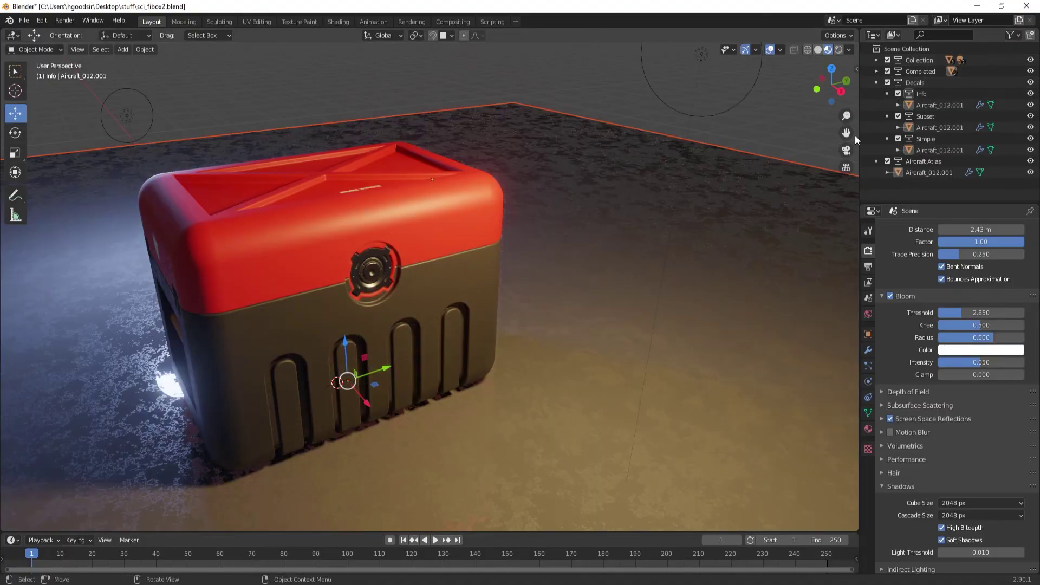
middle_click_drag(856, 140, 687, 256)
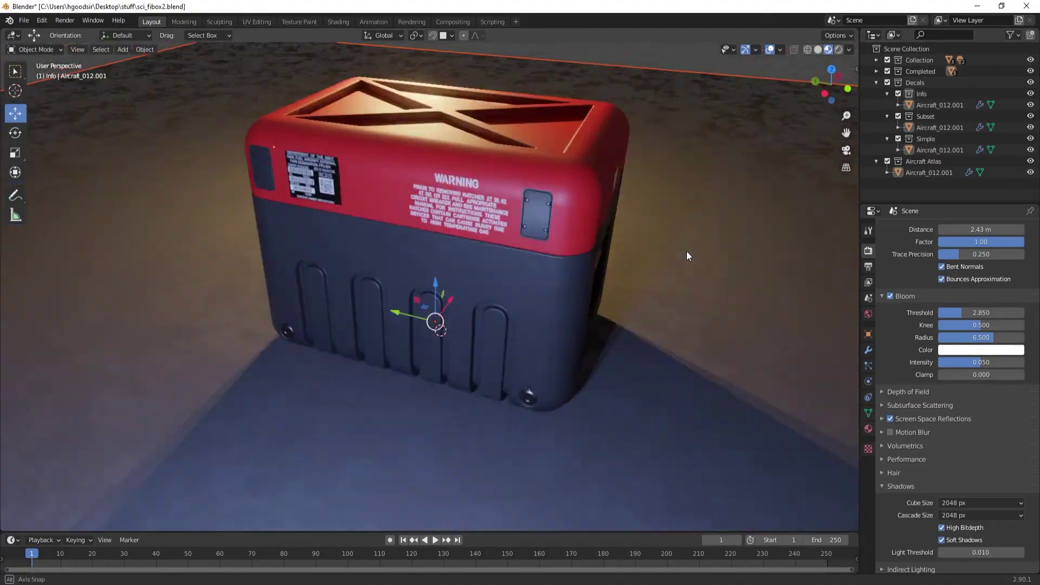